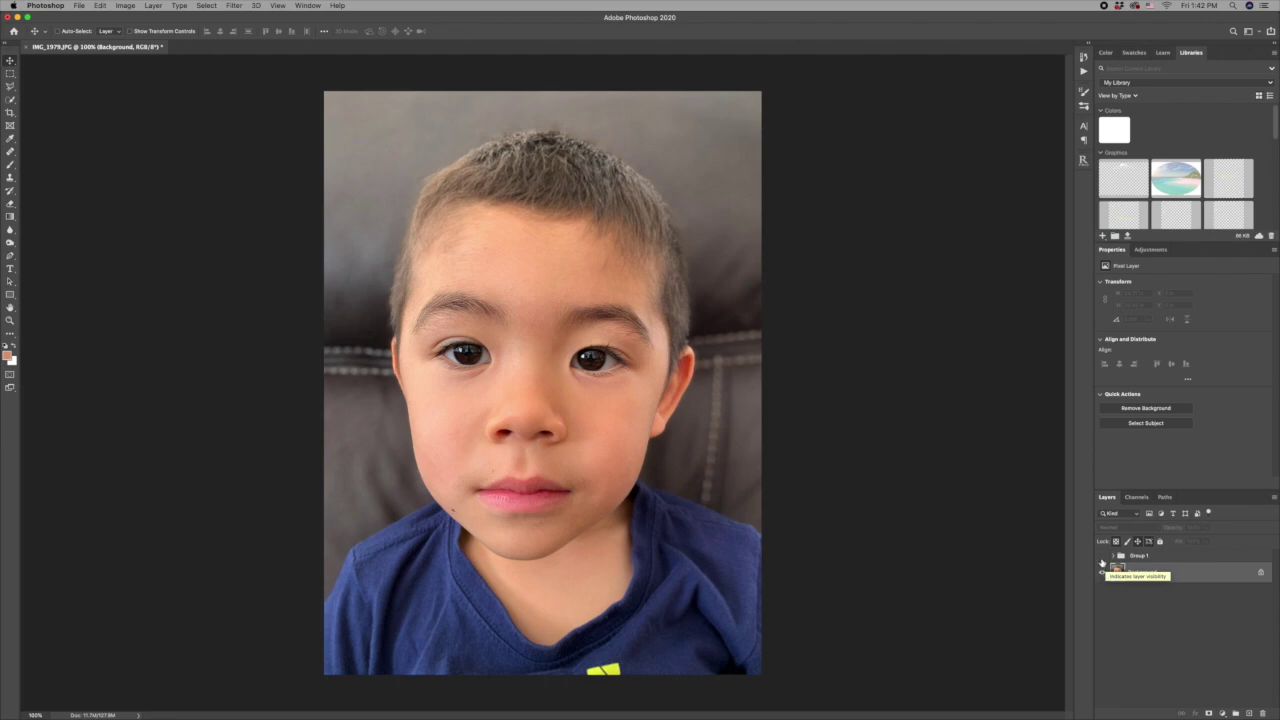
Preview the cyclops composite stored in Group 1, leaving the group hidden.
{"action": "left_click", "coordinate": [1102, 557]}
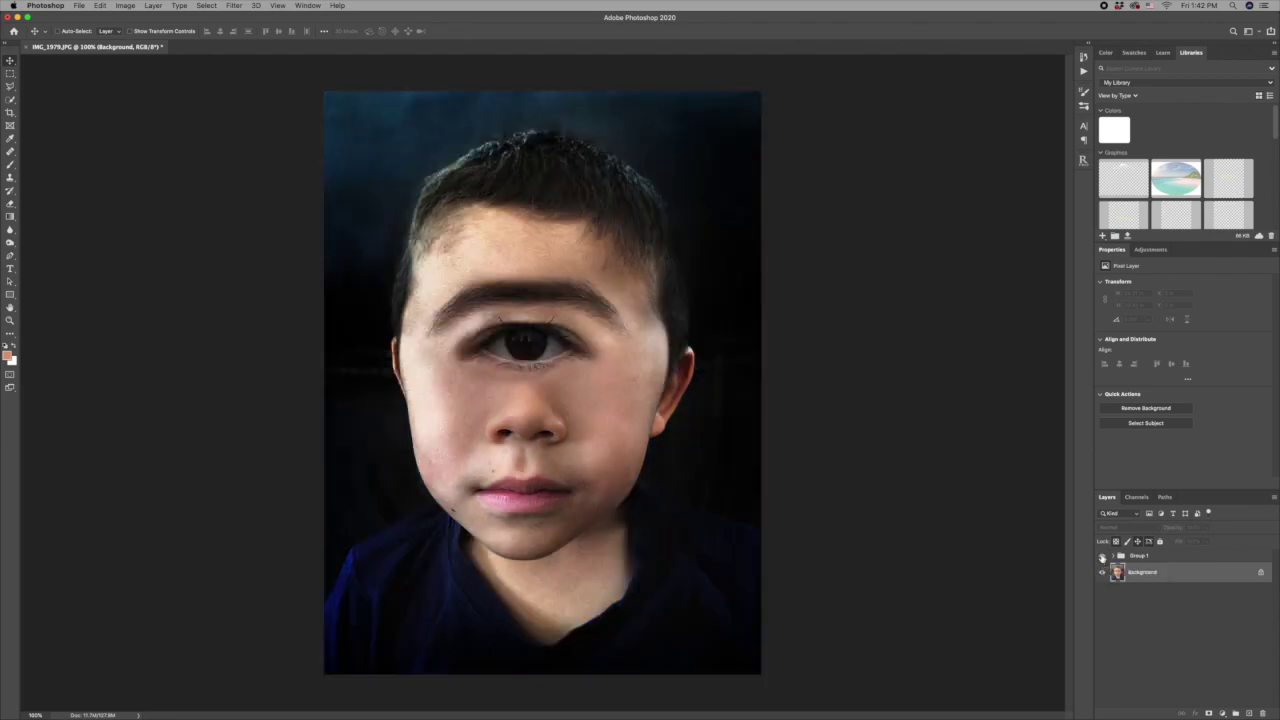
{"action": "left_click", "coordinate": [1102, 557]}
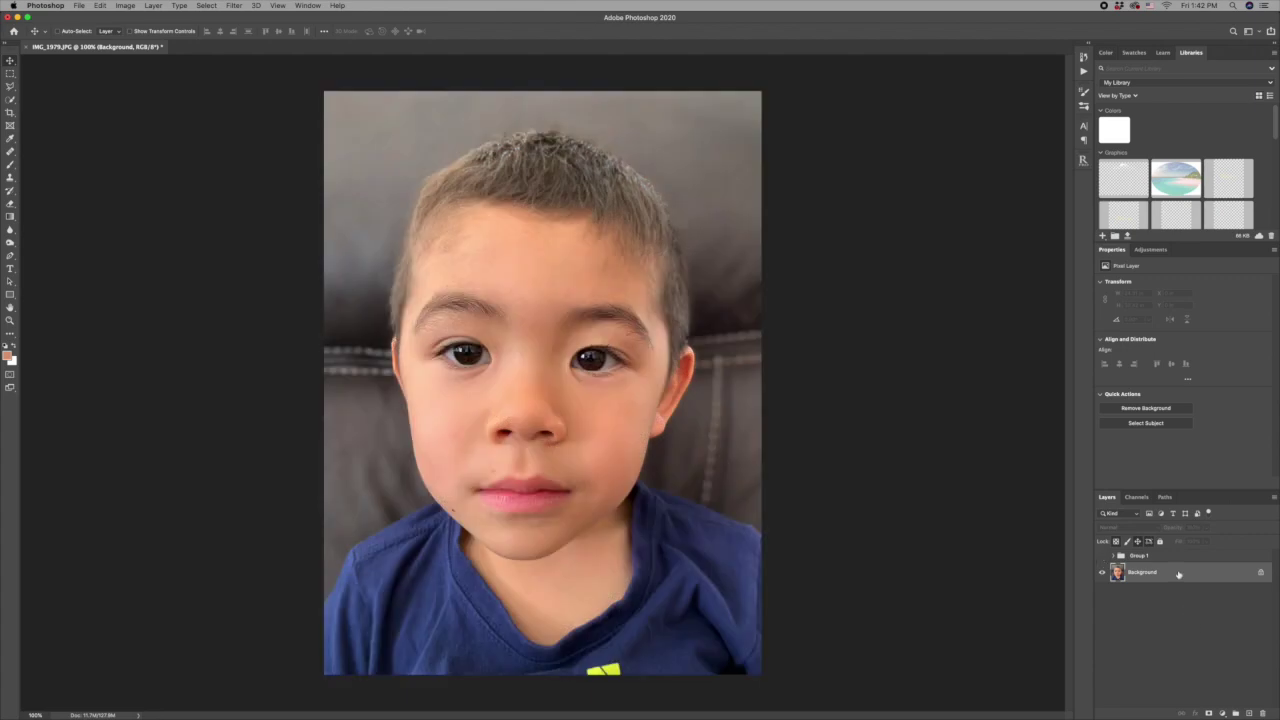
Duplicate the Background layer and remove the yellow shirt logo with the Healing Brush, sampling the nearby blue fabric.
{"action": "left_click_drag", "start_coordinate": [1180, 575], "coordinate": [1252, 713]}
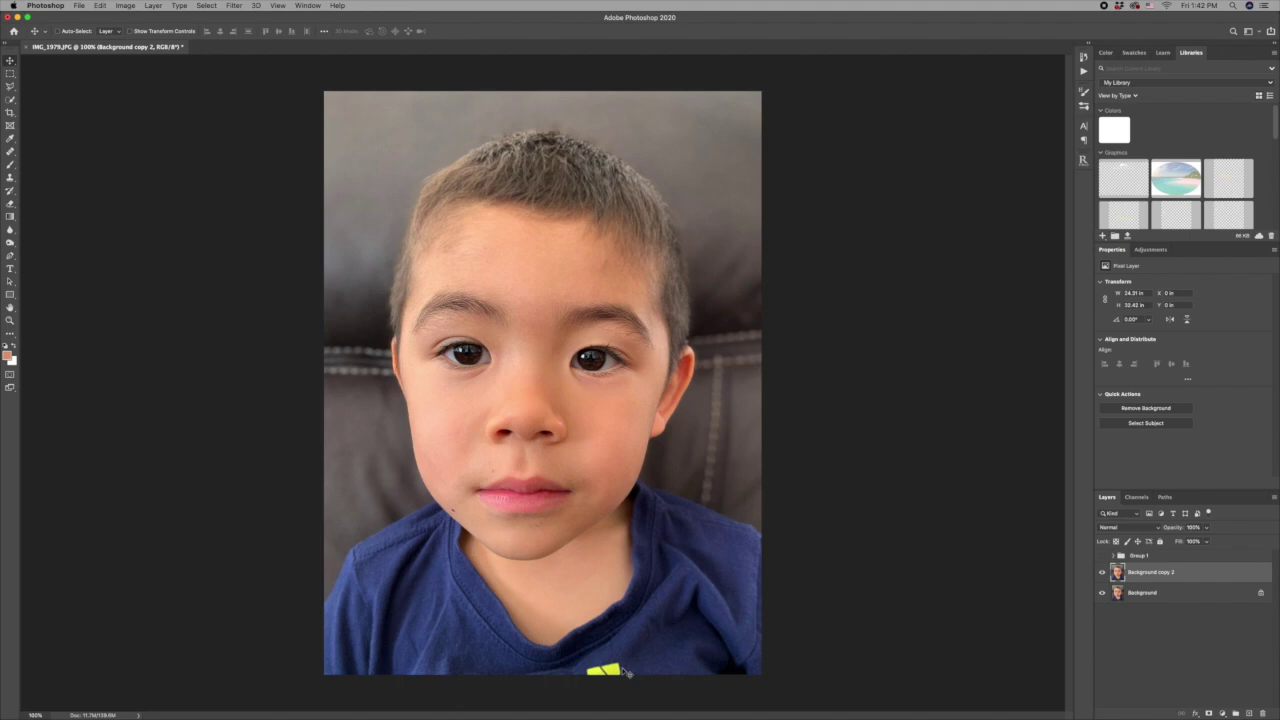
{"action": "left_click", "coordinate": [11, 151]}
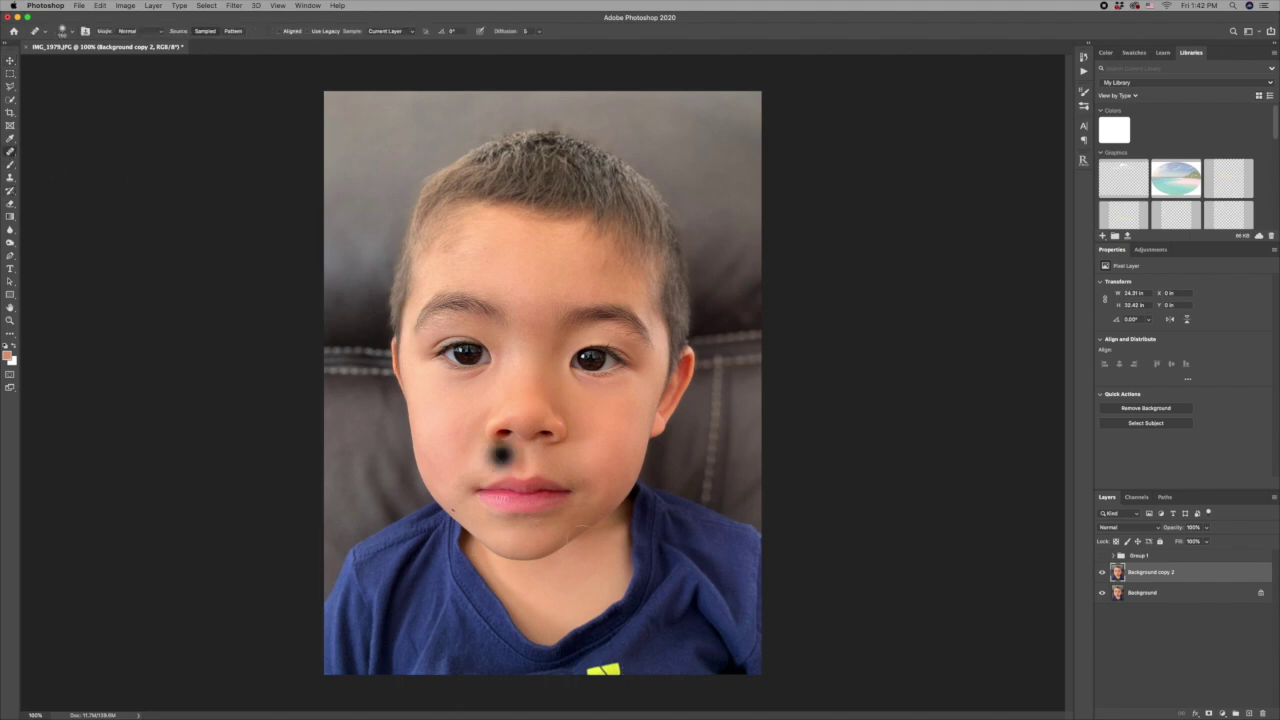
{"action": "left_click", "coordinate": [667, 648], "text": "alt"}
{"action": "mouse_move", "coordinate": [614, 673]}
{"action": "left_mouse_down"}
{"action": "mouse_move", "coordinate": [589, 674]}
{"action": "mouse_move", "coordinate": [630, 665]}
{"action": "mouse_move", "coordinate": [585, 678]}
{"action": "left_mouse_up"}
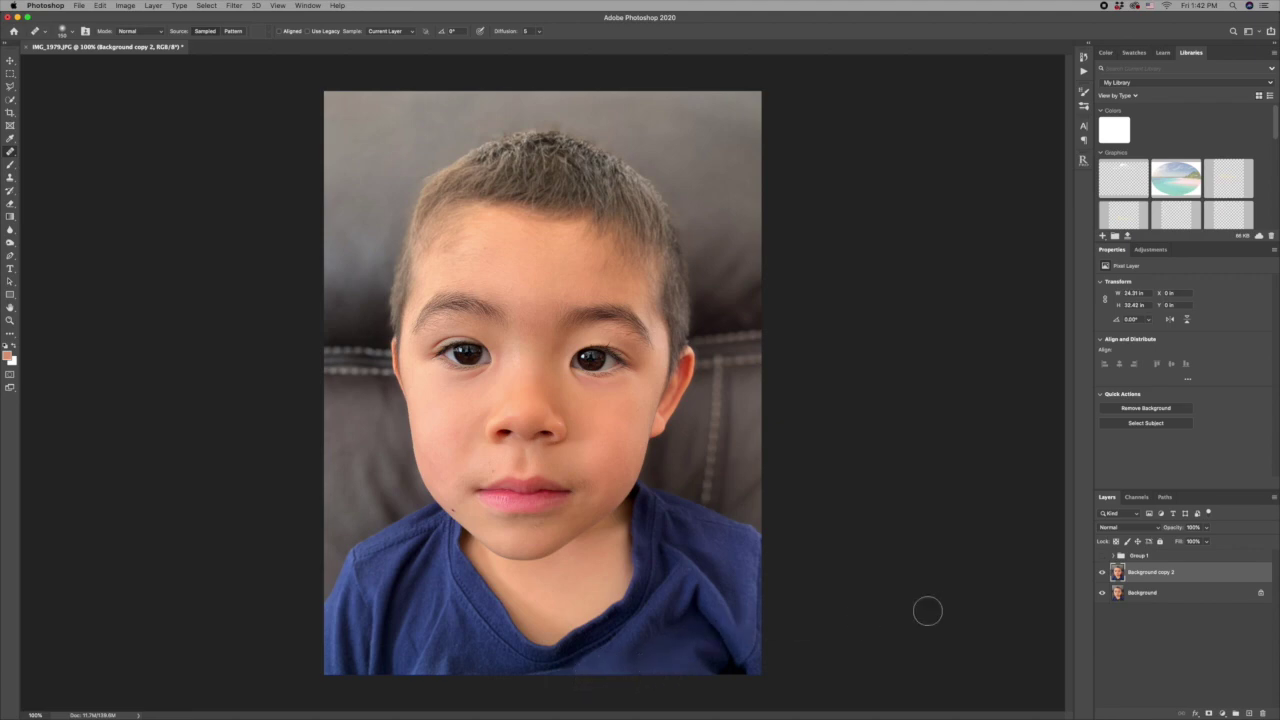
Compare the retouched shirt with the original by switching layer visibility, leaving both the Background and its copy visible.
{"action": "left_click", "coordinate": [1102, 594]}
{"action": "left_click", "coordinate": [1102, 593]}
{"action": "left_click", "coordinate": [1103, 573]}
{"action": "left_click", "coordinate": [1103, 573]}
{"action": "left_click", "coordinate": [1103, 573]}
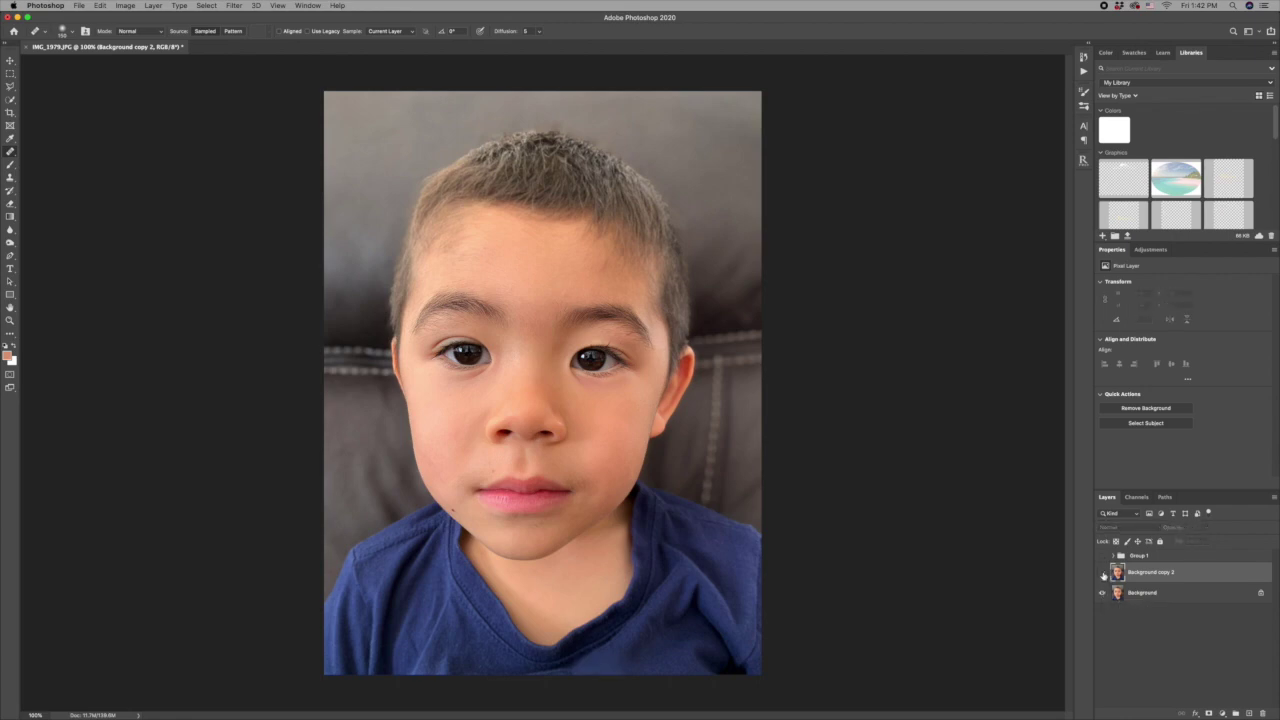
{"action": "left_click", "coordinate": [1103, 573]}
{"action": "left_click", "coordinate": [1103, 573]}
{"action": "left_click", "coordinate": [1103, 573]}
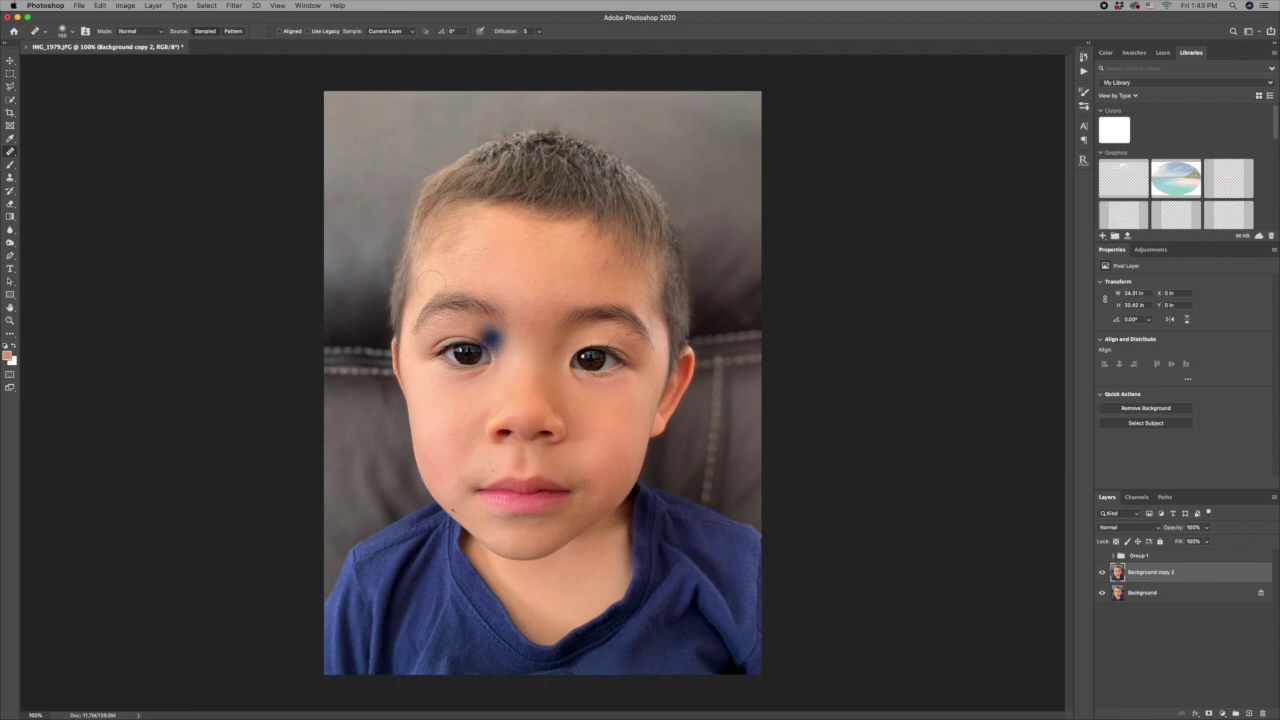
Use the Patch tool to replace the eye and eyebrow on the photo's left side with clear skin.
{"action": "left_click", "coordinate": [10, 152]}
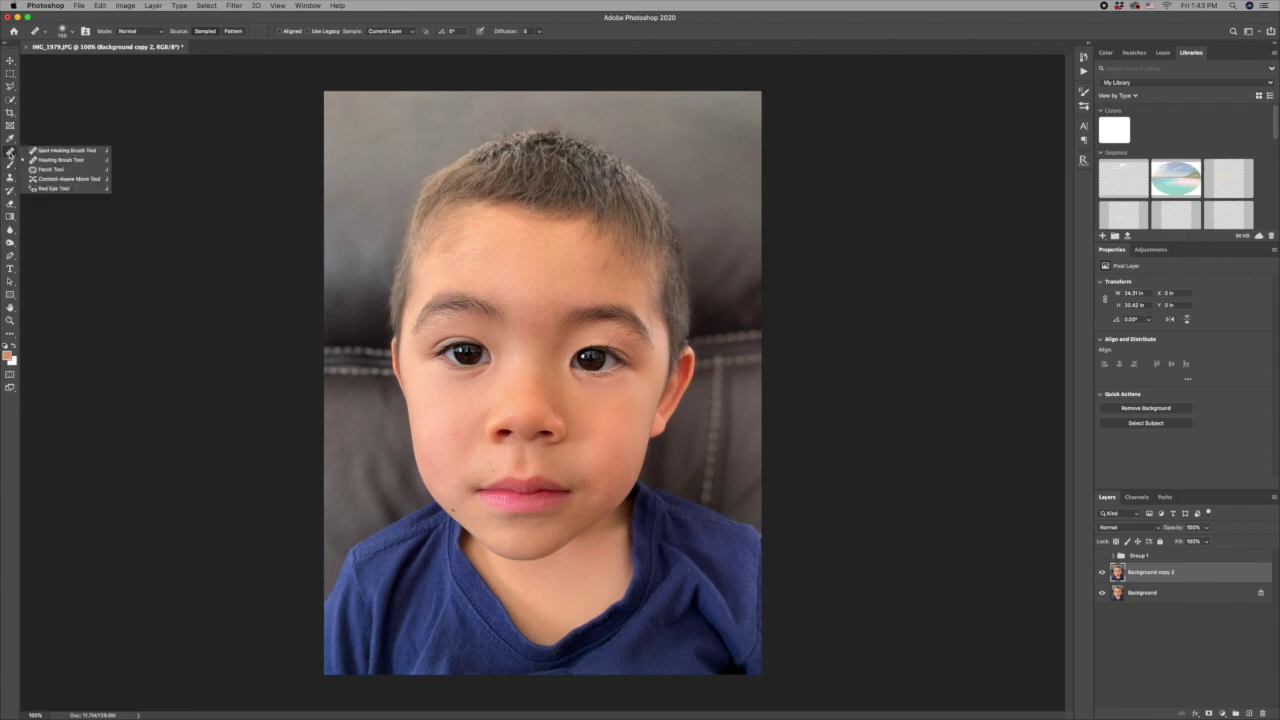
{"action": "left_click", "coordinate": [45, 169]}
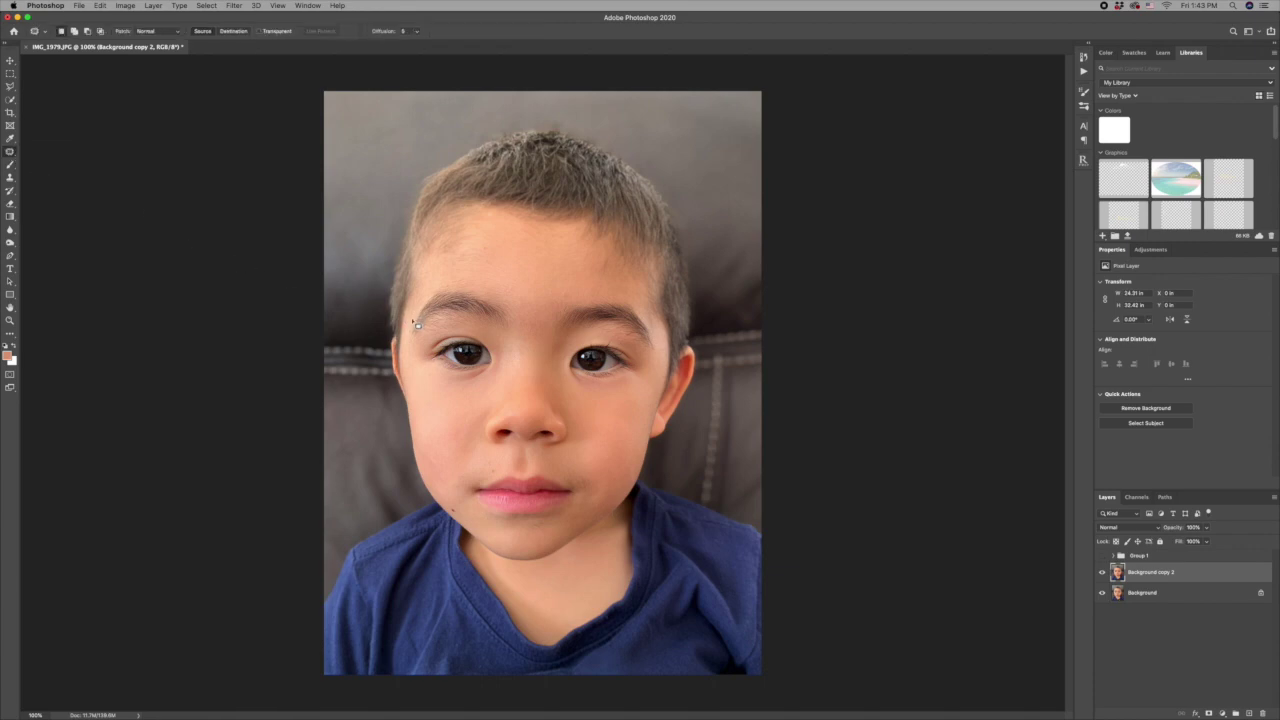
{"action": "mouse_move", "coordinate": [417, 325]}
{"action": "left_mouse_down"}
{"action": "mouse_move", "coordinate": [428, 301]}
{"action": "mouse_move", "coordinate": [462, 284]}
{"action": "mouse_move", "coordinate": [511, 304]}
{"action": "mouse_move", "coordinate": [511, 371]}
{"action": "mouse_move", "coordinate": [466, 403]}
{"action": "mouse_move", "coordinate": [428, 394]}
{"action": "mouse_move", "coordinate": [409, 351]}
{"action": "mouse_move", "coordinate": [418, 322]}
{"action": "left_mouse_up"}
{"action": "left_click_drag", "start_coordinate": [463, 353], "coordinate": [466, 387]}
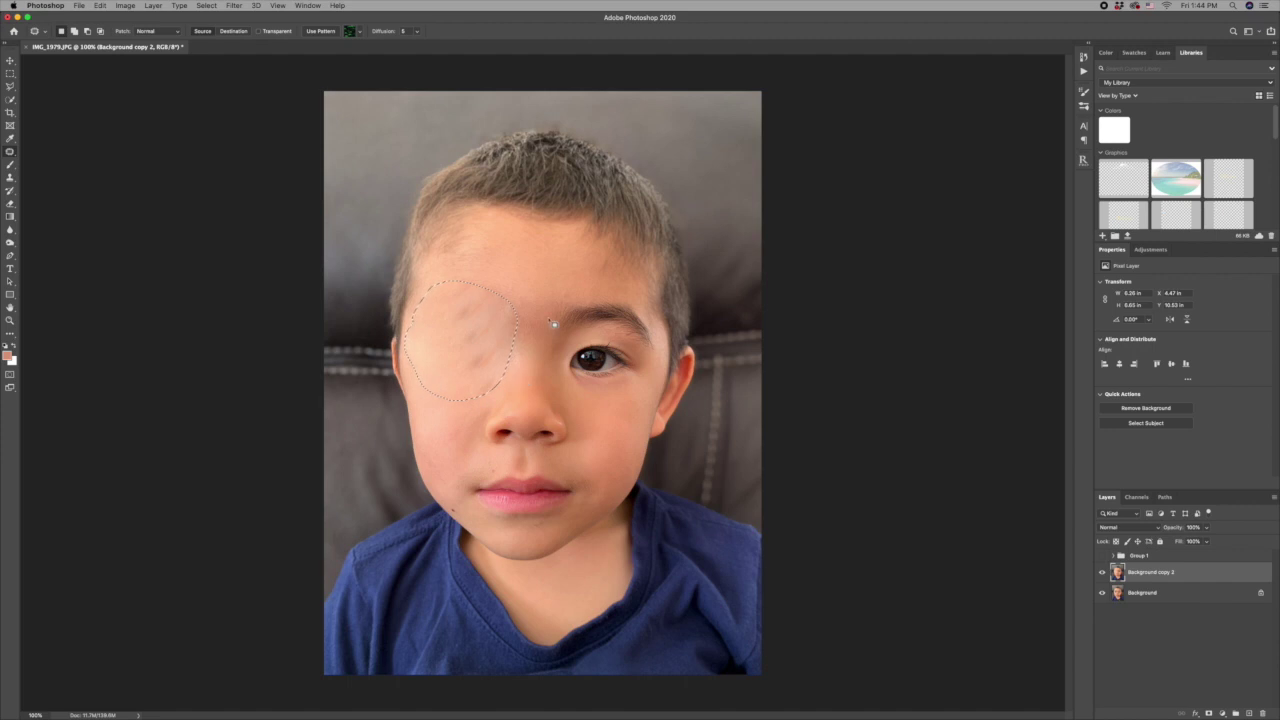
Patch over the eye and eyebrow on the photo's right side with clear skin, undoing the first attempt.
{"action": "mouse_move", "coordinate": [569, 293]}
{"action": "left_mouse_down"}
{"action": "mouse_move", "coordinate": [567, 398]}
{"action": "mouse_move", "coordinate": [603, 407]}
{"action": "left_mouse_up"}
{"action": "key", "text": "super+z"}
{"action": "mouse_move", "coordinate": [552, 358]}
{"action": "left_mouse_down"}
{"action": "mouse_move", "coordinate": [587, 399]}
{"action": "mouse_move", "coordinate": [630, 400]}
{"action": "mouse_move", "coordinate": [658, 378]}
{"action": "mouse_move", "coordinate": [662, 354]}
{"action": "mouse_move", "coordinate": [620, 293]}
{"action": "mouse_move", "coordinate": [557, 317]}
{"action": "mouse_move", "coordinate": [551, 353]}
{"action": "mouse_move", "coordinate": [582, 369]}
{"action": "mouse_move", "coordinate": [573, 395]}
{"action": "mouse_move", "coordinate": [586, 361]}
{"action": "left_mouse_up"}
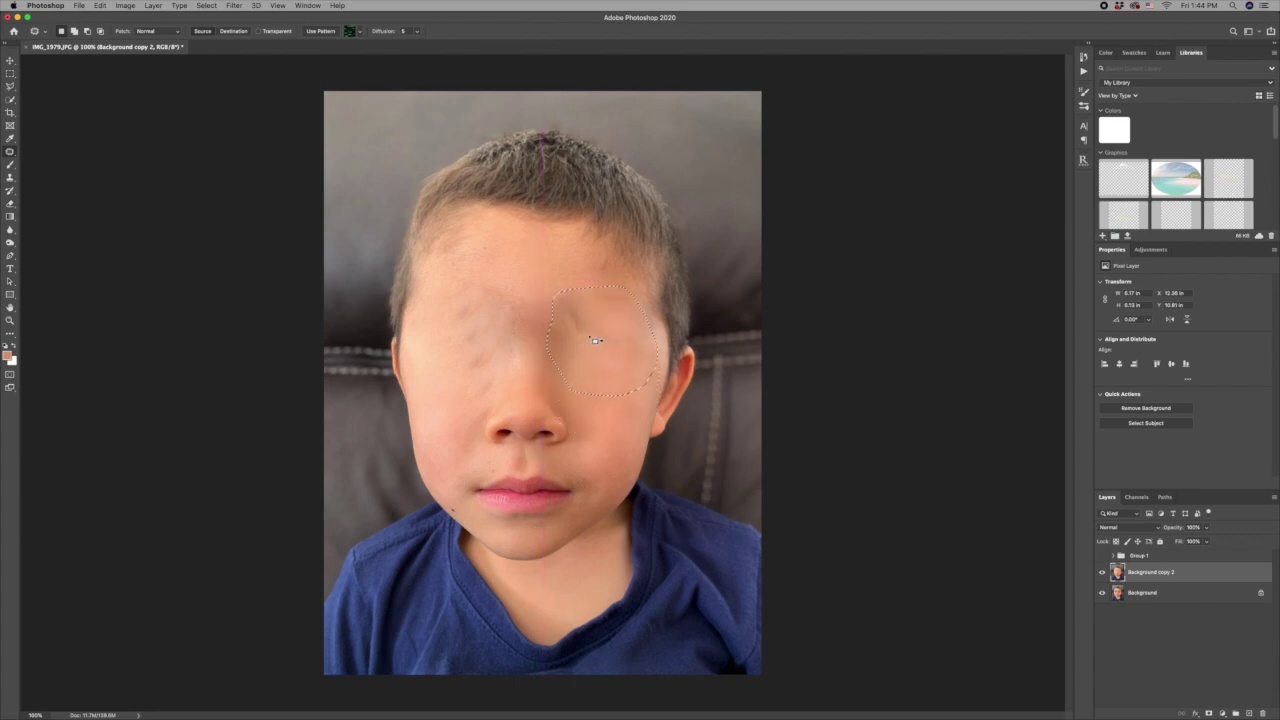
Deselect and smooth the blotches left by the patched eye on the photo's left side with the Healing Brush.
{"action": "key", "text": "super+d"}
{"action": "right_click", "coordinate": [11, 152]}
{"action": "left_click", "coordinate": [50, 157]}
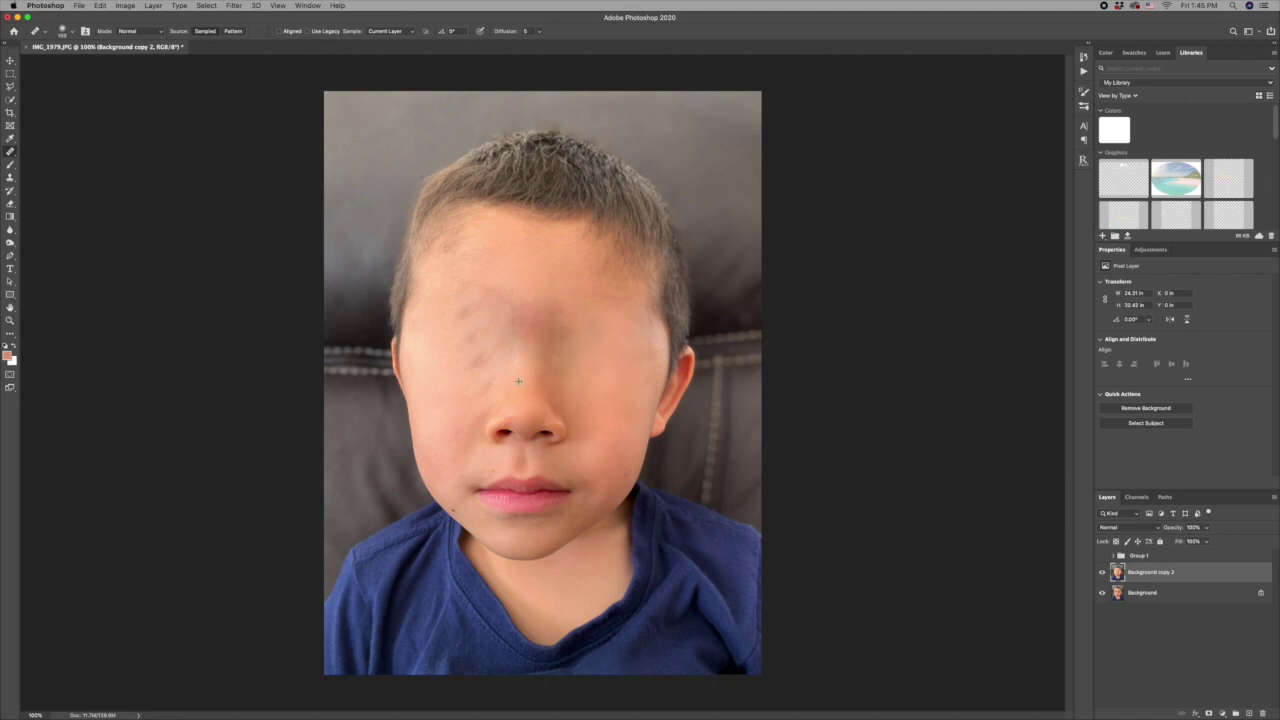
{"action": "left_click", "coordinate": [445, 387], "text": "alt"}
{"action": "mouse_move", "coordinate": [474, 318]}
{"action": "left_mouse_down"}
{"action": "mouse_move", "coordinate": [473, 346]}
{"action": "mouse_move", "coordinate": [464, 294]}
{"action": "left_mouse_up"}
{"action": "left_click", "coordinate": [491, 275], "text": "alt"}
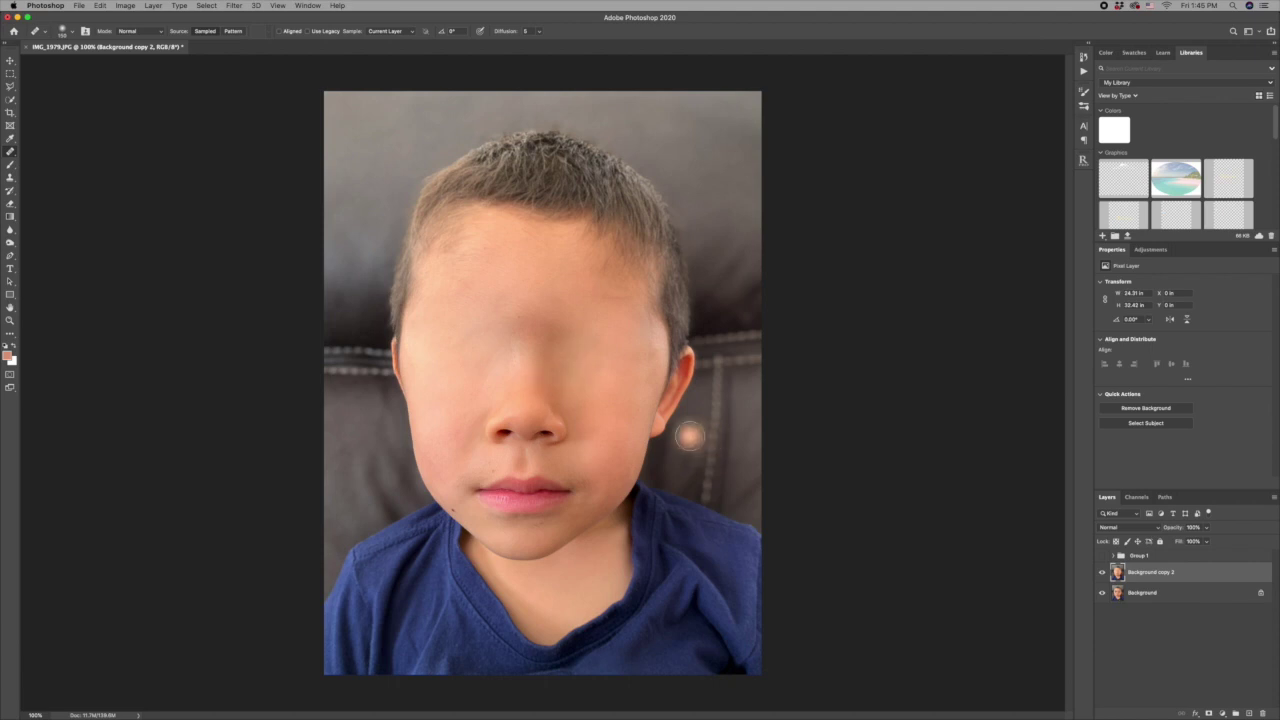
Hide Background copy 2 and outline the eyebrow on the photo's right side with a polygonal lasso selection.
{"action": "left_click", "coordinate": [1102, 573]}
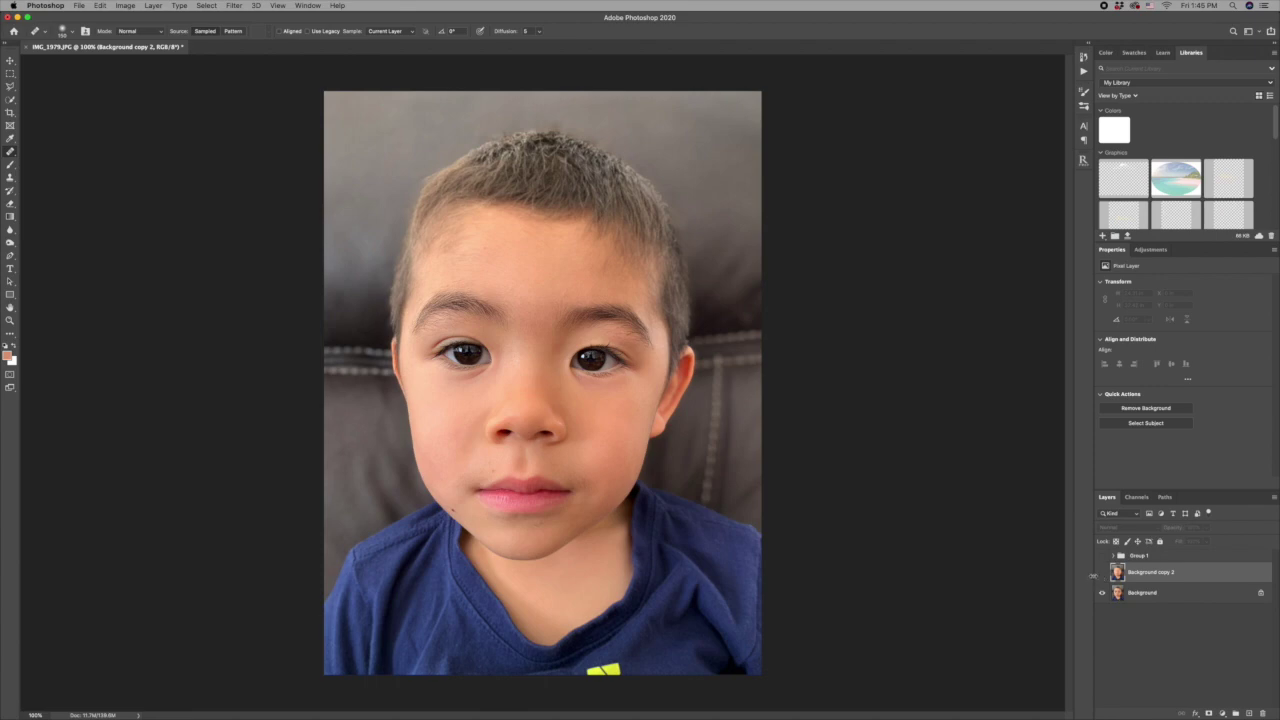
{"action": "key", "text": "l"}
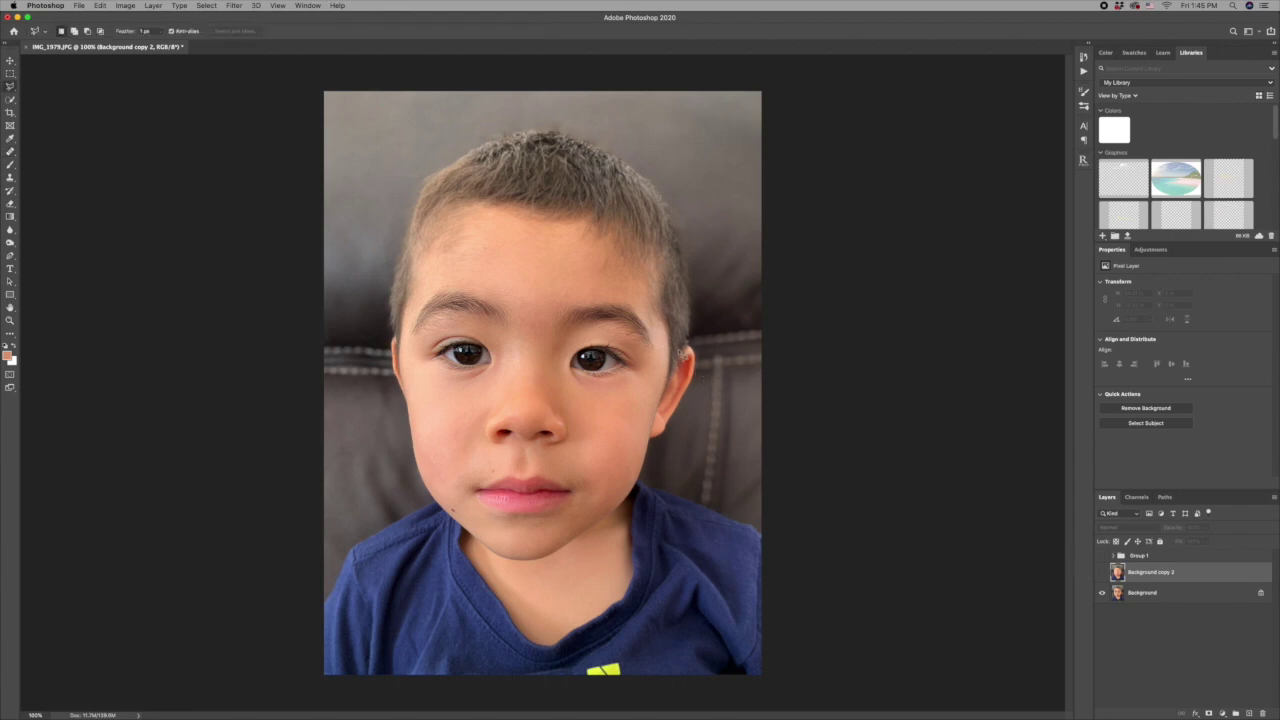
{"action": "left_click", "coordinate": [650, 360]}
{"action": "double_click", "coordinate": [655, 369]}
{"action": "left_click", "coordinate": [662, 366]}
{"action": "left_click", "coordinate": [665, 343]}
{"action": "left_click", "coordinate": [631, 286]}
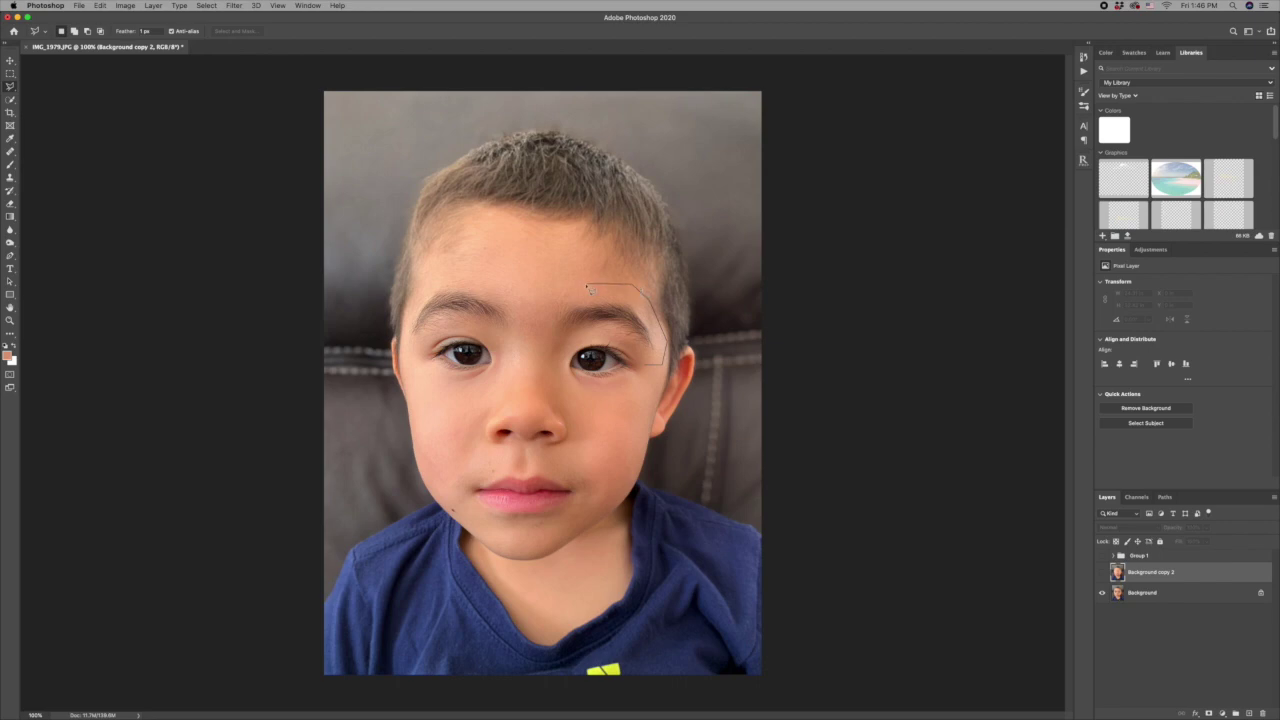
{"action": "left_click", "coordinate": [548, 358]}
{"action": "double_click", "coordinate": [645, 366]}
Copy the selected eyebrow from the Background to a new layer above Background copy 2, and show Background copy 2.
{"action": "left_click", "coordinate": [1177, 593]}
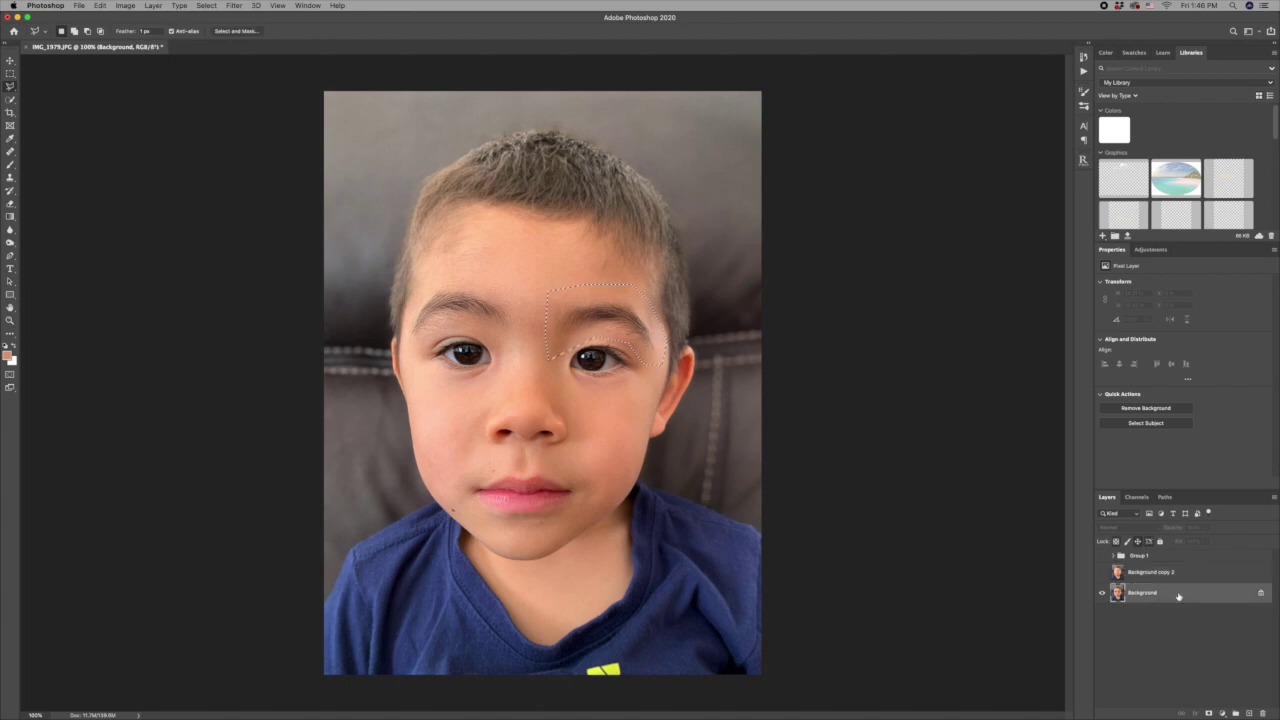
{"action": "key", "text": "super+j"}
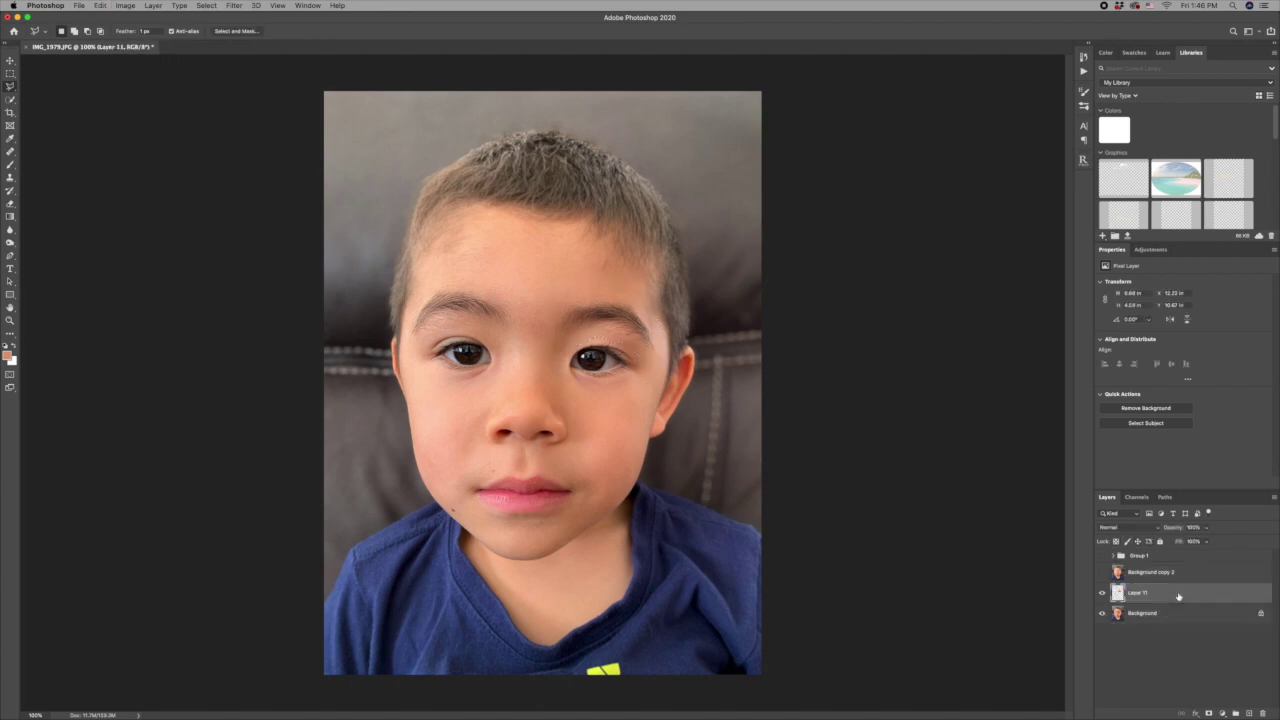
{"action": "left_click_drag", "start_coordinate": [1162, 601], "coordinate": [1152, 568]}
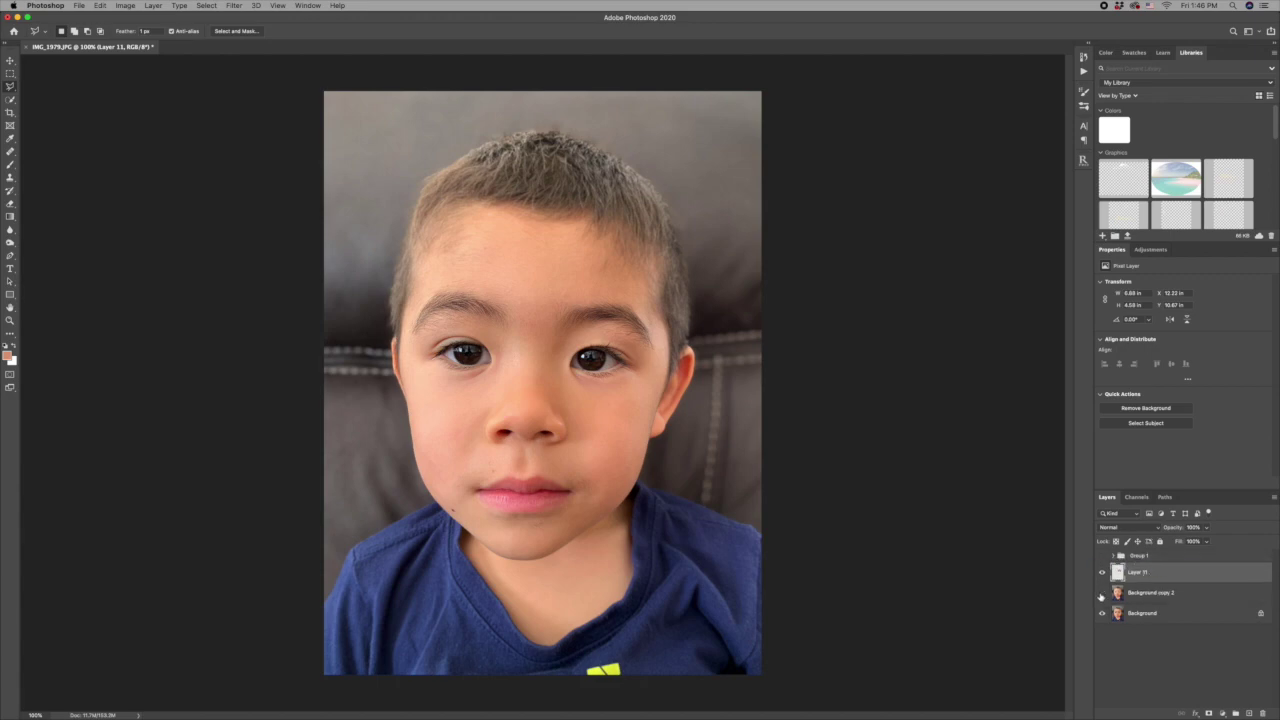
{"action": "left_click", "coordinate": [1102, 593]}
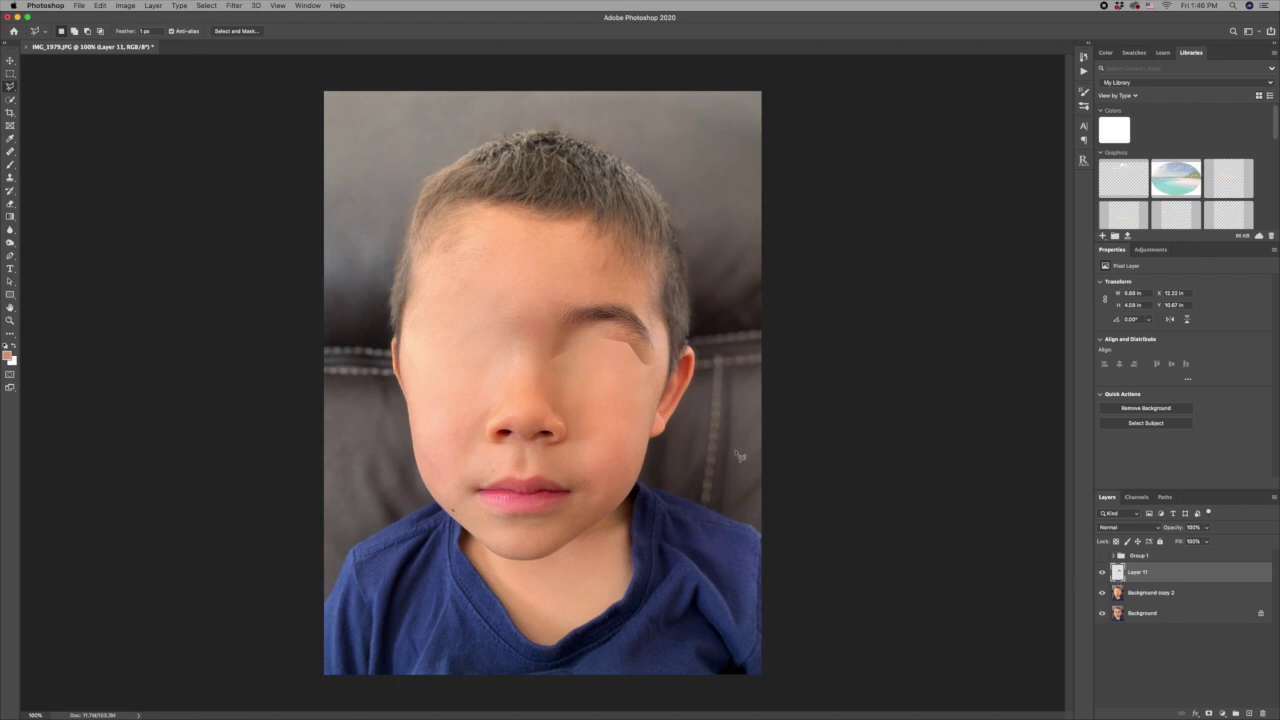
Move the eyebrow piece horizontally toward the face's center and place a duplicate of it on the photo's left side.
{"action": "key", "text": "v"}
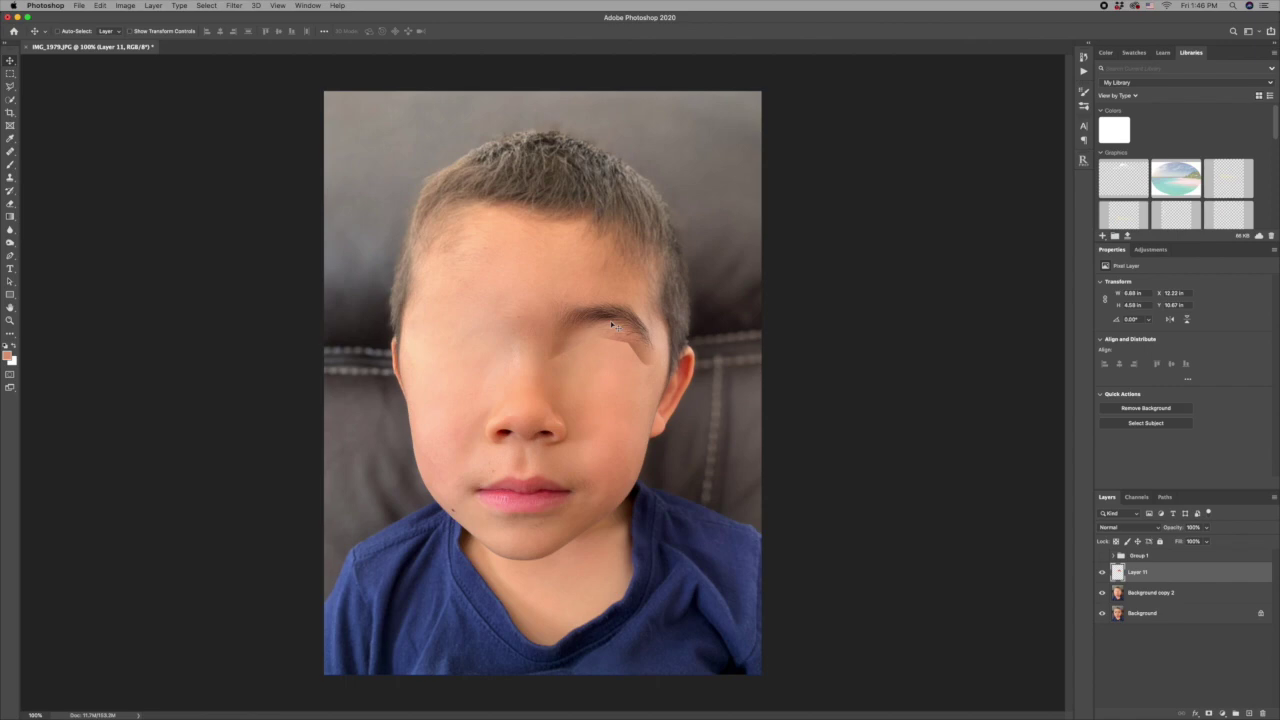
{"action": "left_click_drag", "start_coordinate": [614, 325], "coordinate": [586, 316]}
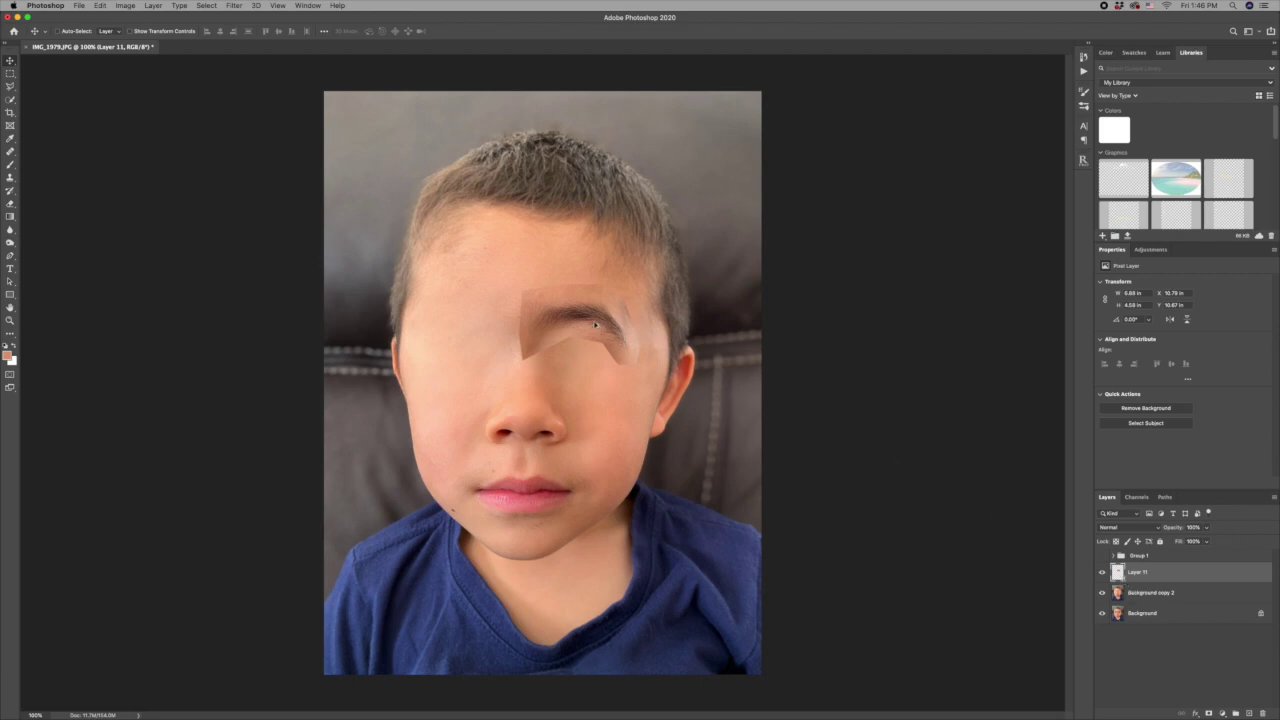
{"action": "left_click_drag", "start_coordinate": [595, 325], "coordinate": [486, 321]}
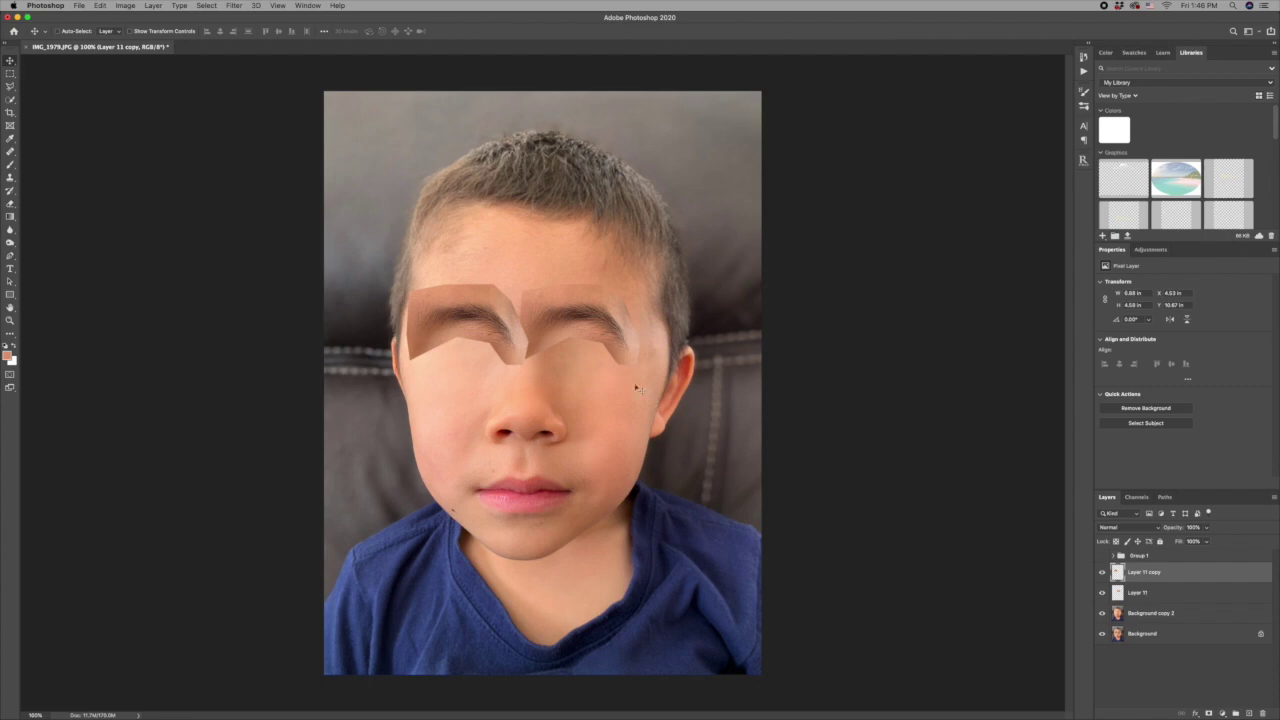
Flip the duplicated eyebrow layer horizontally.
{"action": "left_click", "coordinate": [100, 6]}
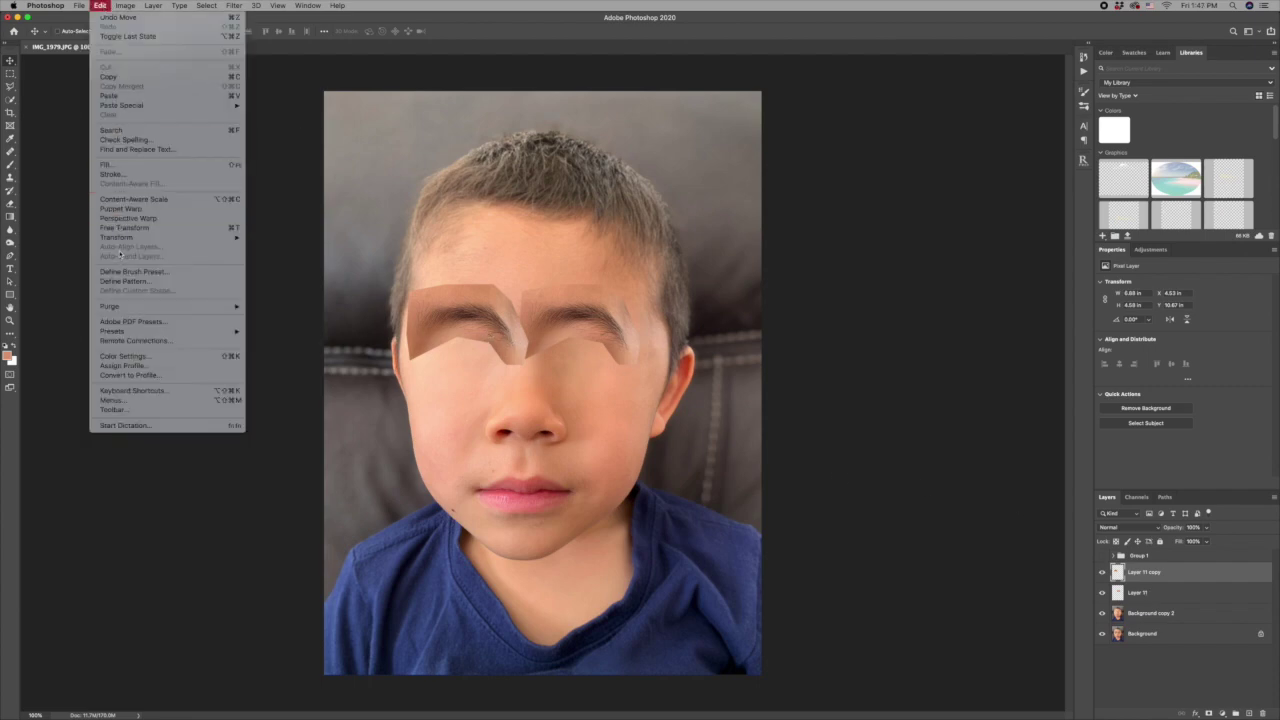
{"action": "mouse_move", "coordinate": [122, 240]}
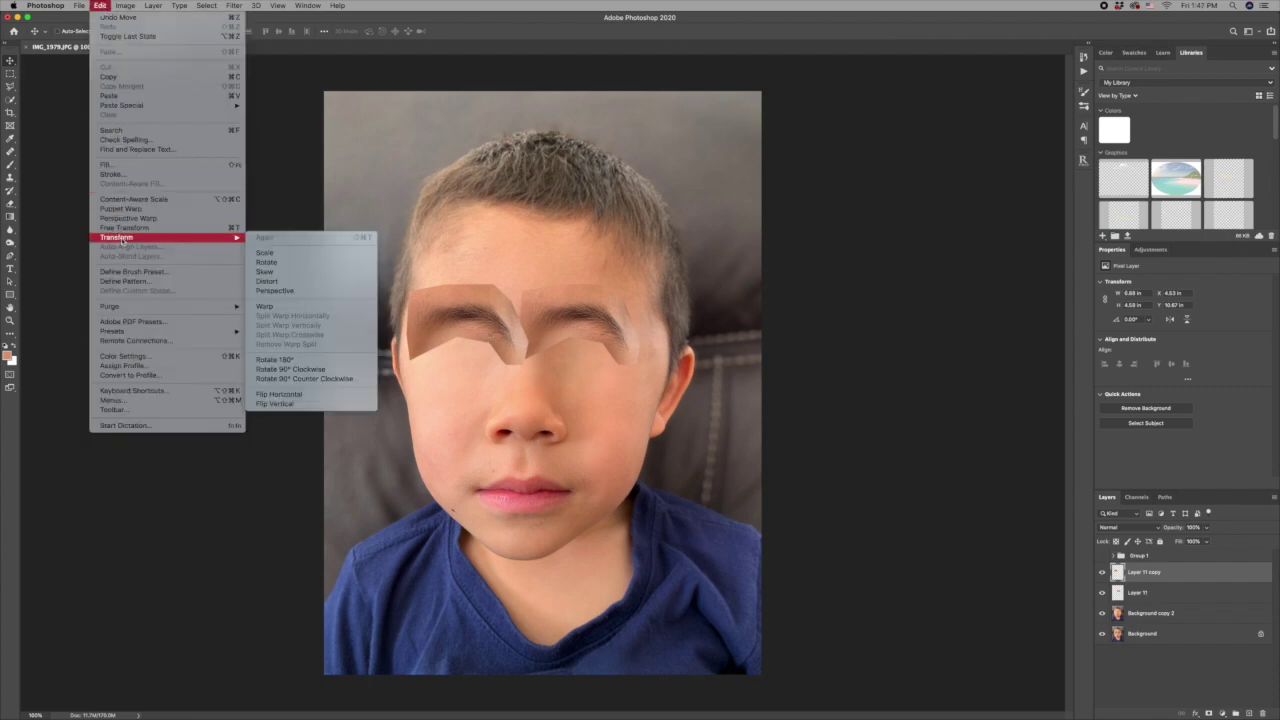
{"action": "left_click", "coordinate": [327, 396]}
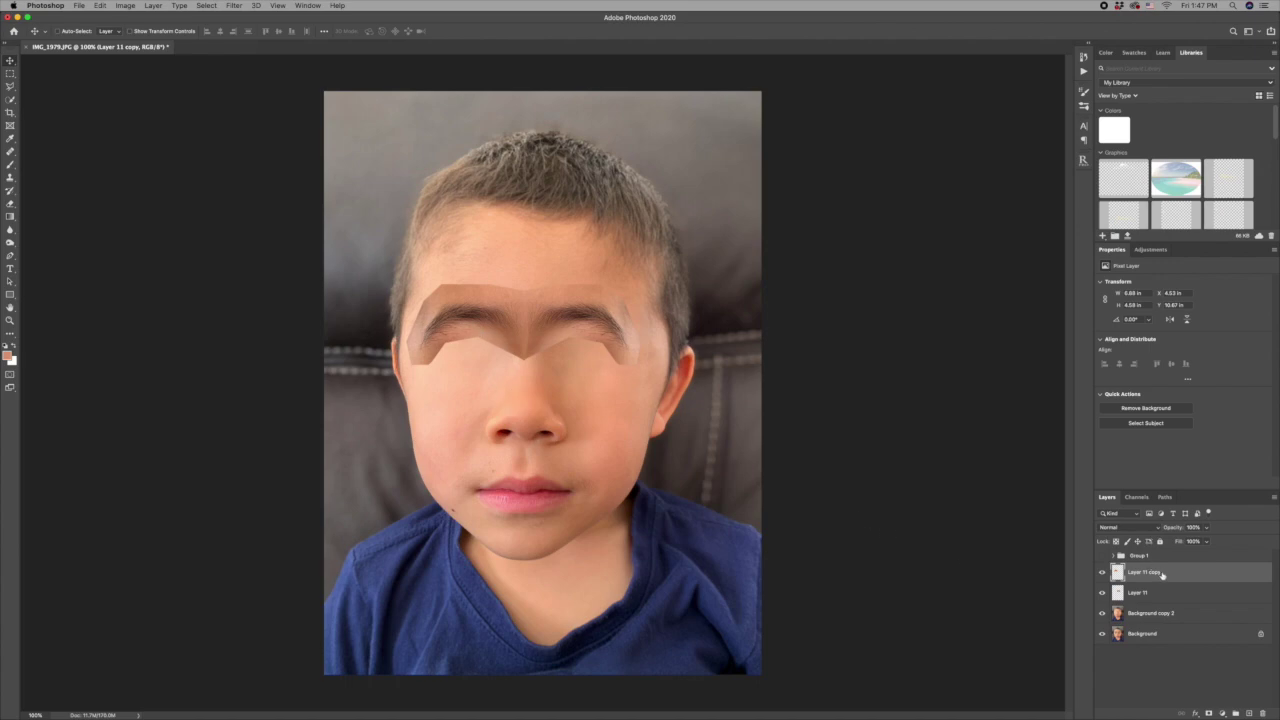
Slide the flipped eyebrow inward to overlap the other at 50% layer opacity, and restore the layer to 100%.
{"action": "left_click", "coordinate": [1190, 527]}
{"action": "type", "text": "30"}
{"action": "key", "text": "Return"}
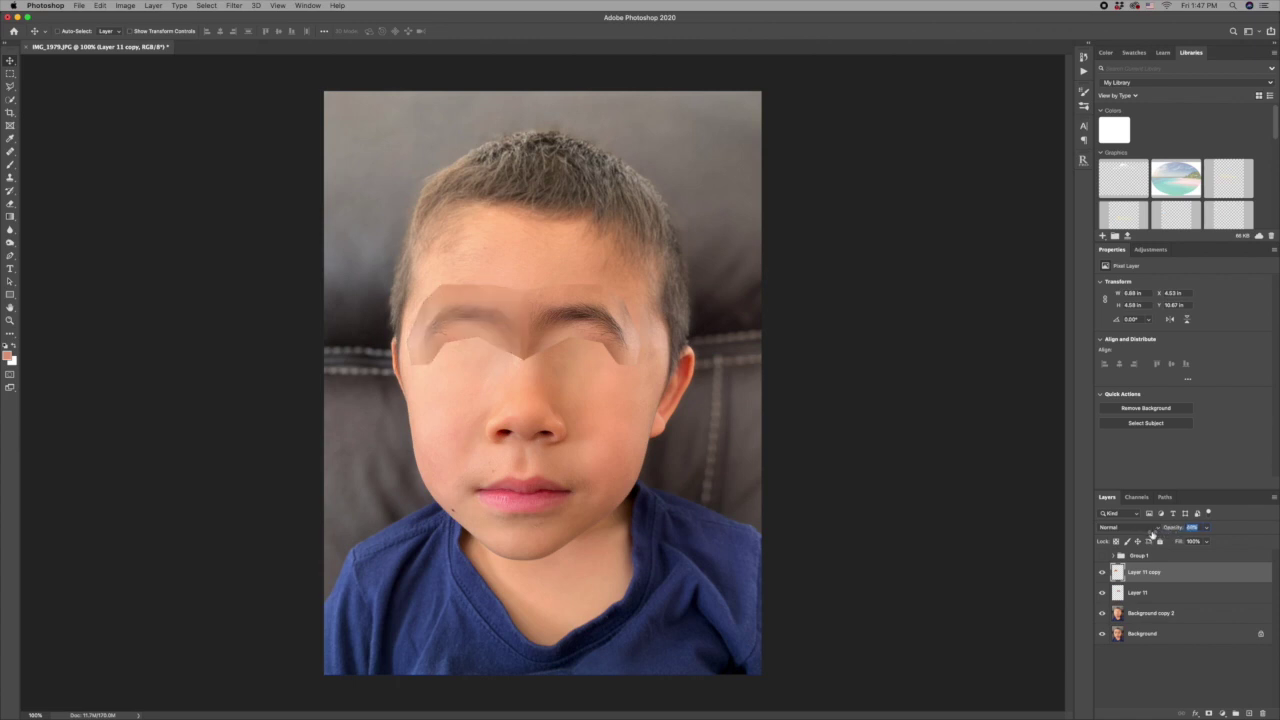
{"action": "type", "text": "50"}
{"action": "key", "text": "Return"}
{"action": "left_click_drag", "start_coordinate": [457, 344], "coordinate": [494, 346]}
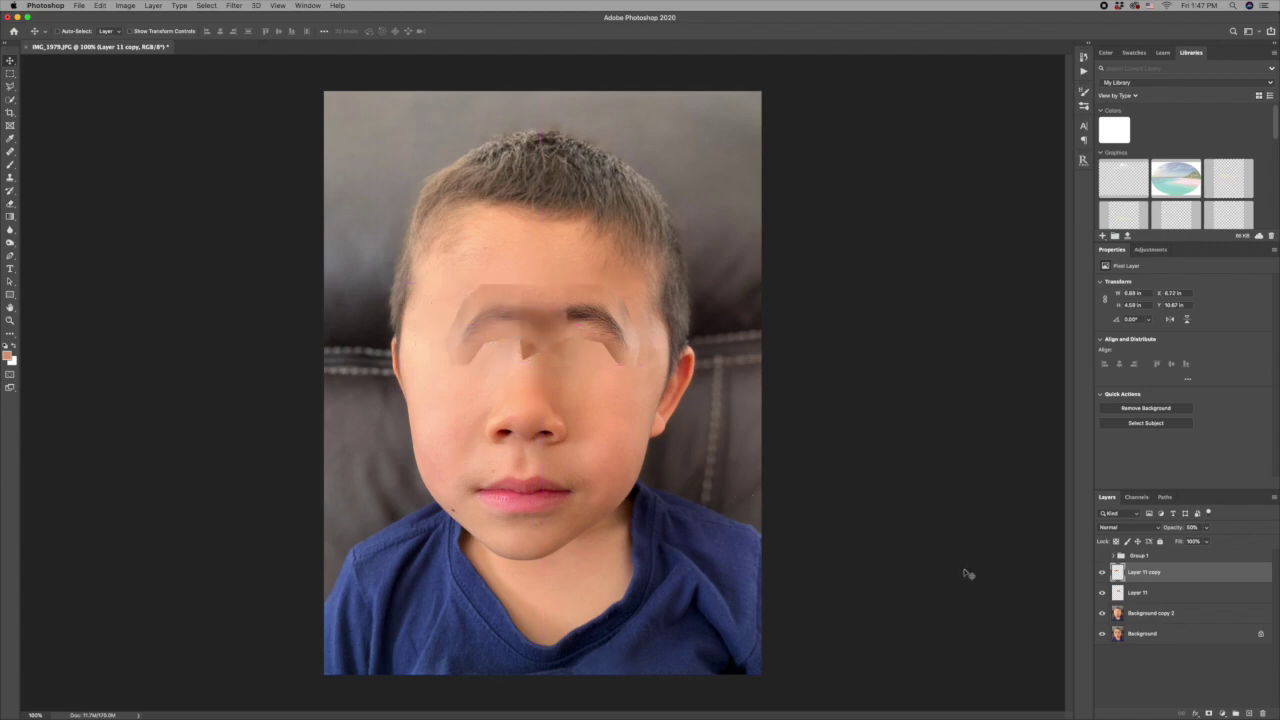
{"action": "left_click_drag", "start_coordinate": [1173, 529], "coordinate": [1279, 537]}
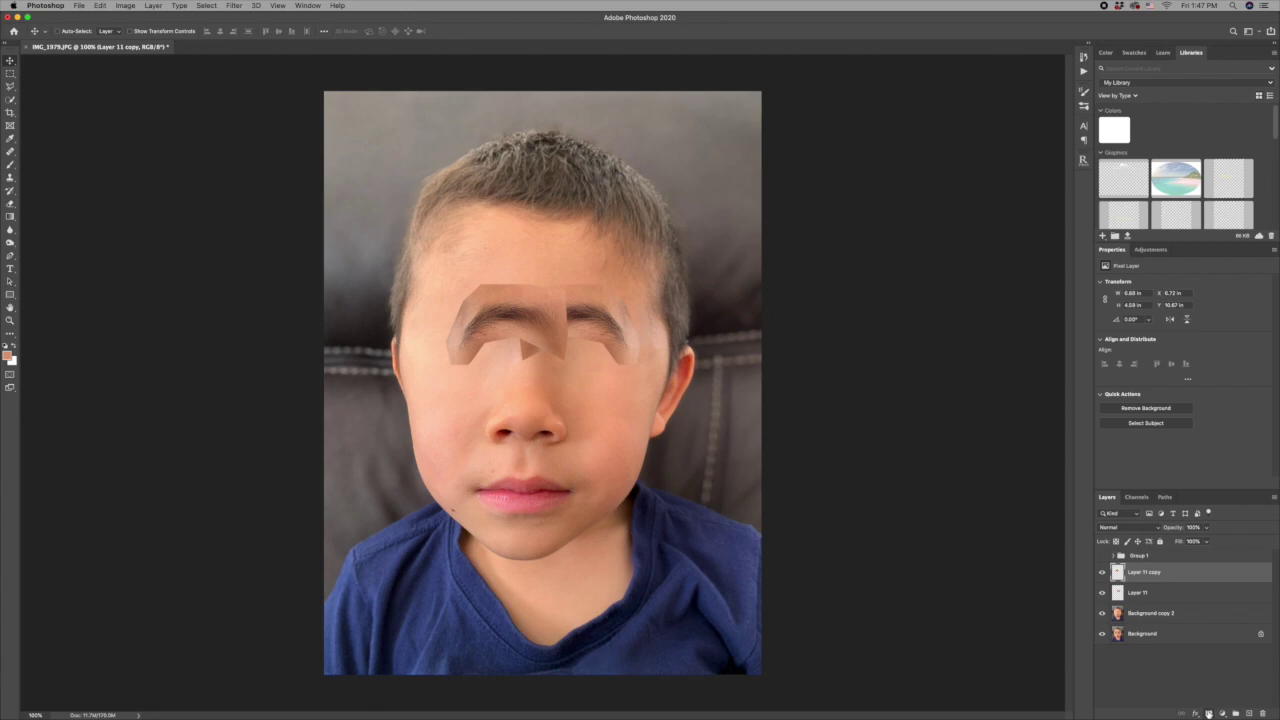
Add a layer mask to both Layer 11 copy and Layer 11.
{"action": "left_click", "coordinate": [1208, 713]}
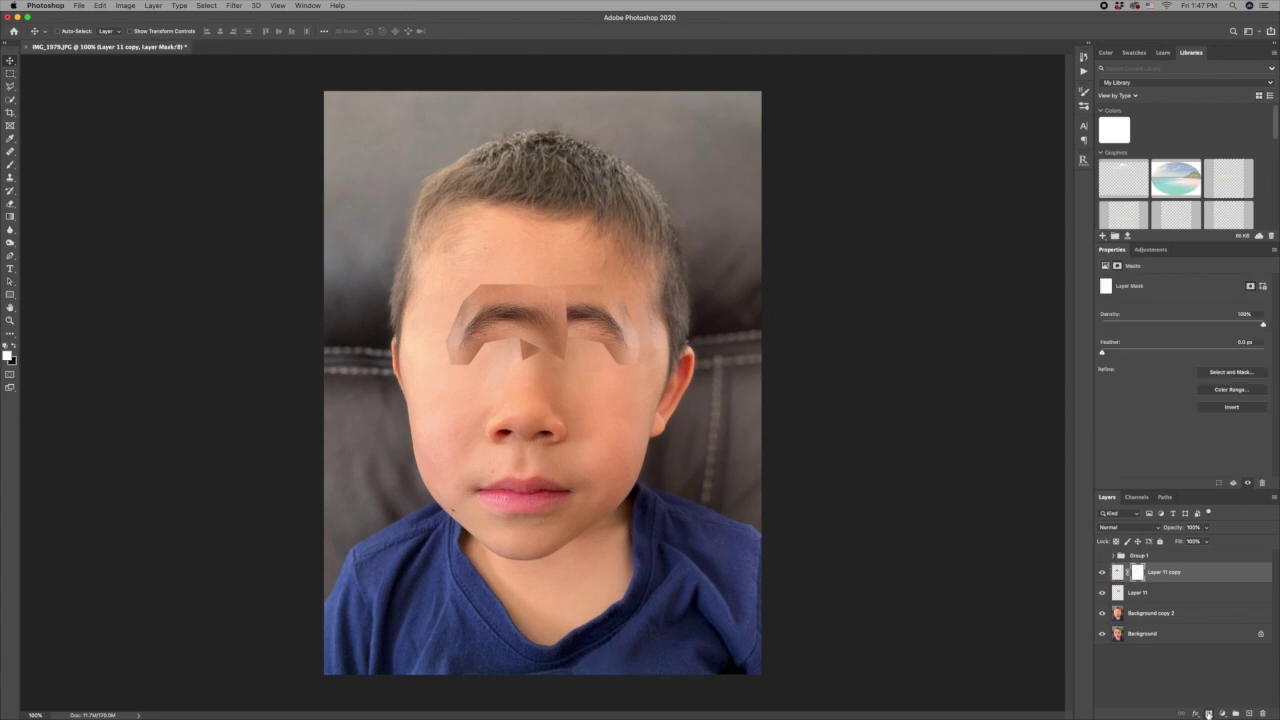
{"action": "left_click", "coordinate": [1170, 597]}
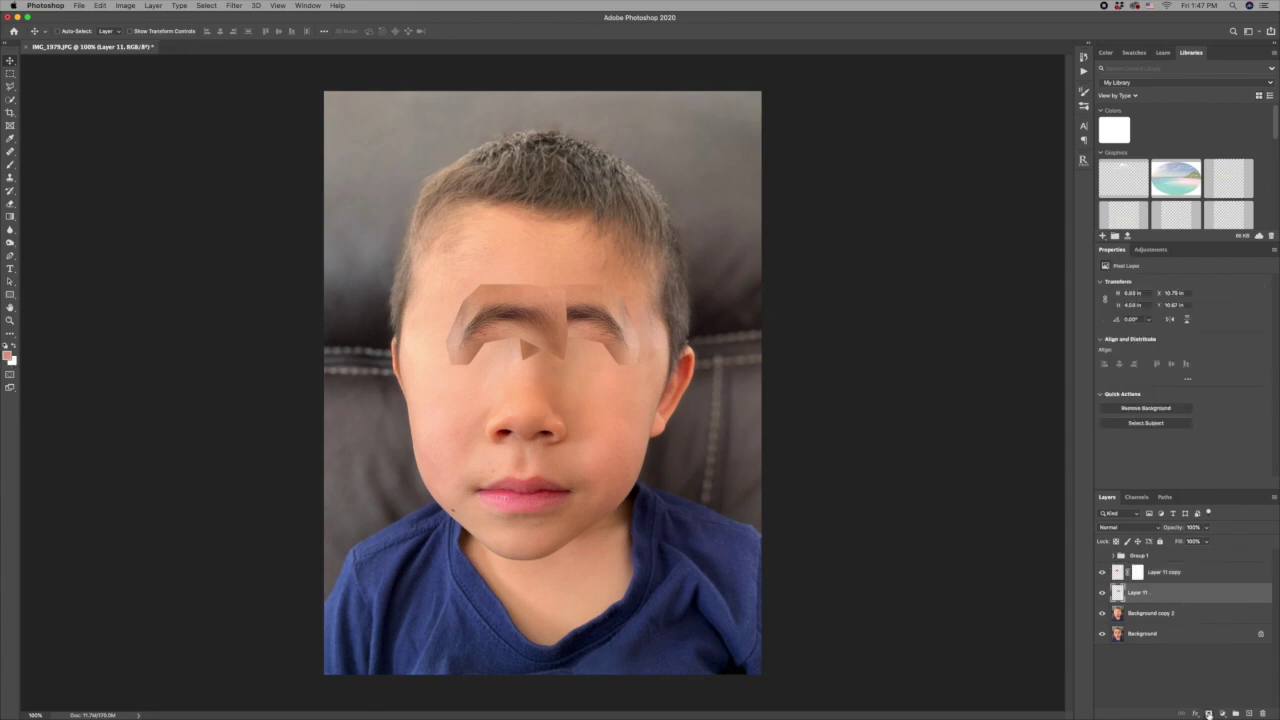
{"action": "left_click", "coordinate": [1208, 713]}
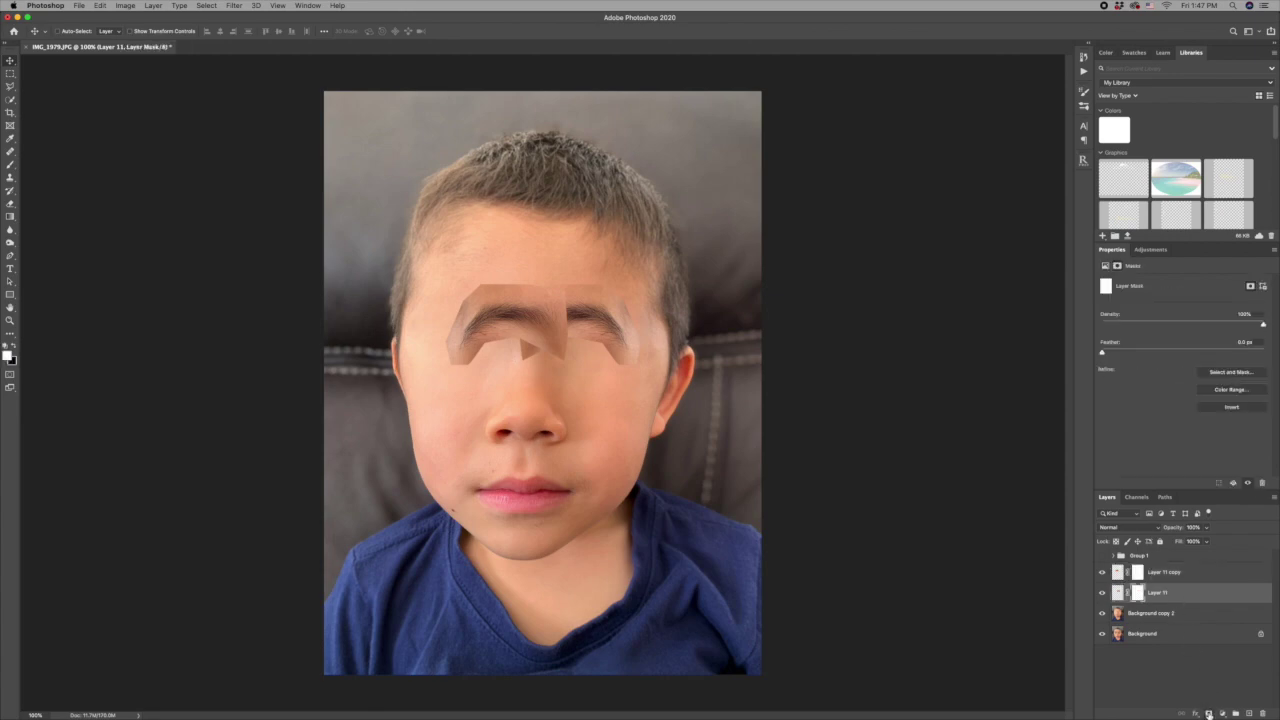
Paint black on Layer 11 copy's mask at 49% brush opacity to hide the skin patch above the eyebrow.
{"action": "left_click", "coordinate": [1139, 573]}
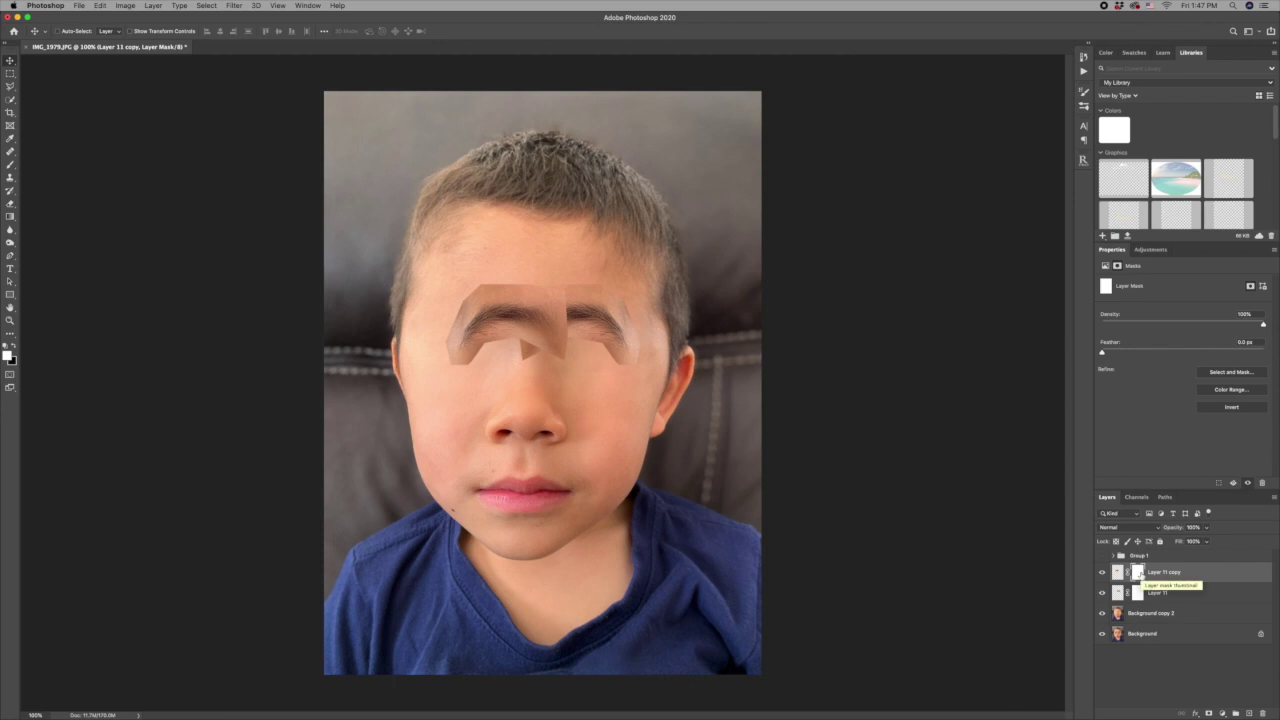
{"action": "key", "text": "b"}
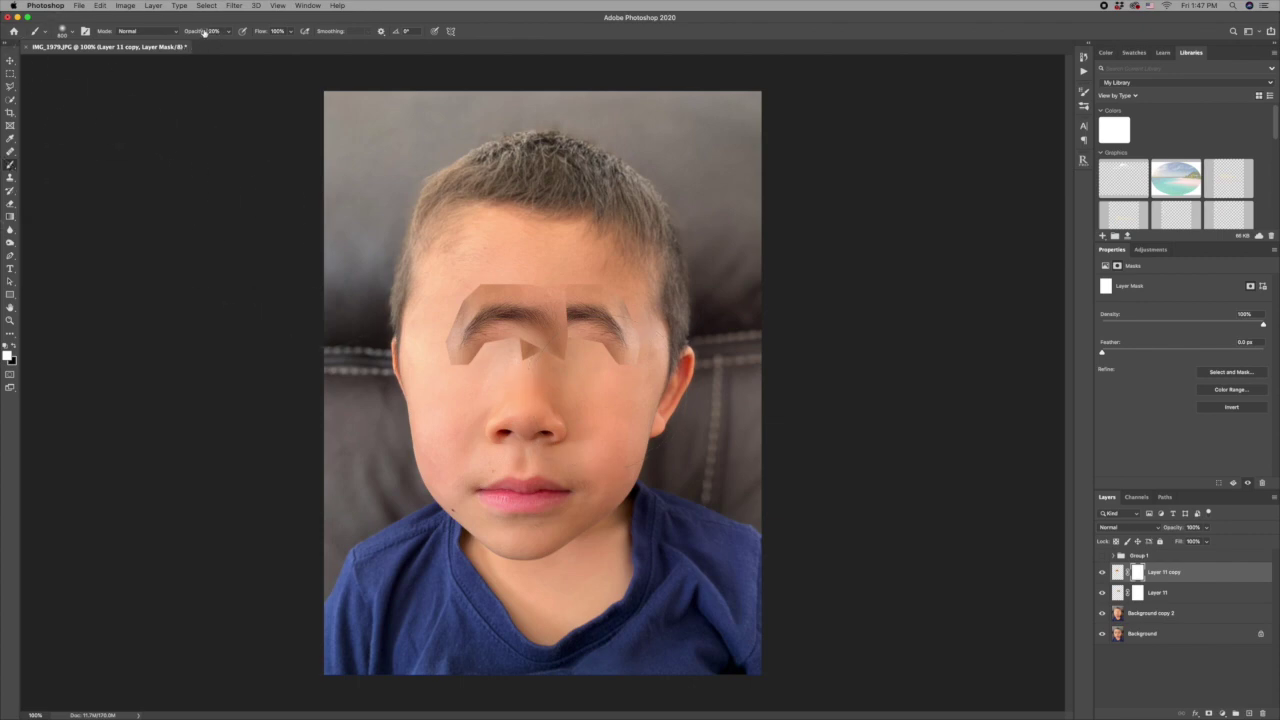
{"action": "left_click_drag", "start_coordinate": [188, 35], "coordinate": [234, 42]}
{"action": "left_click", "coordinate": [14, 348]}
{"action": "mouse_move", "coordinate": [521, 275]}
{"action": "left_mouse_down"}
{"action": "mouse_move", "coordinate": [454, 277]}
{"action": "mouse_move", "coordinate": [527, 278]}
{"action": "left_mouse_up"}
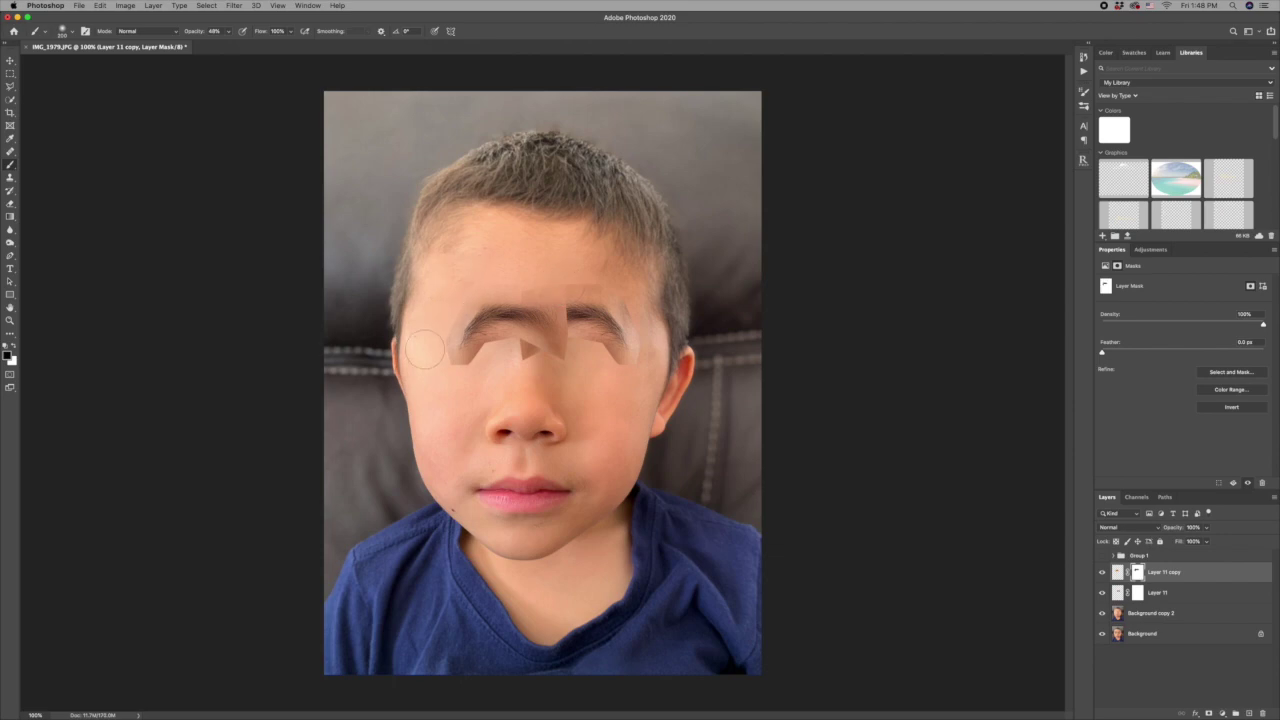
Mask out the skin remaining around Layer 11 copy's eyebrow with a smaller brush, softening its inner end at 29% opacity.
{"action": "key", "text": "bracketleft"}
{"action": "key", "text": "bracketleft"}
{"action": "key", "text": "bracketleft"}
{"action": "key", "text": "bracketleft"}
{"action": "key", "text": "bracketleft"}
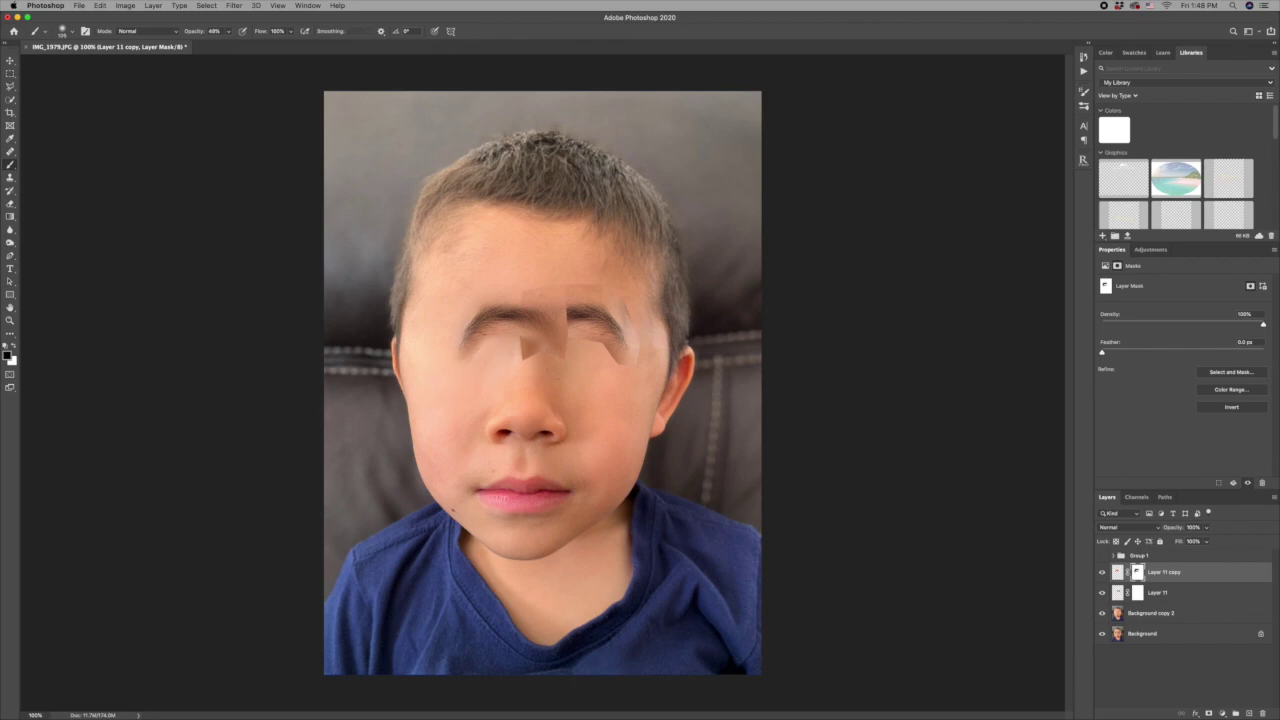
{"action": "left_click_drag", "start_coordinate": [194, 31], "coordinate": [186, 33]}
{"action": "left_click_drag", "start_coordinate": [577, 291], "coordinate": [564, 318]}
With Layer 11 copy temporarily hidden, paint Layer 11's mask to remove the skin around its eyebrow, raising brush opacity to 40%.
{"action": "left_click", "coordinate": [1152, 592]}
{"action": "left_click", "coordinate": [1102, 572]}
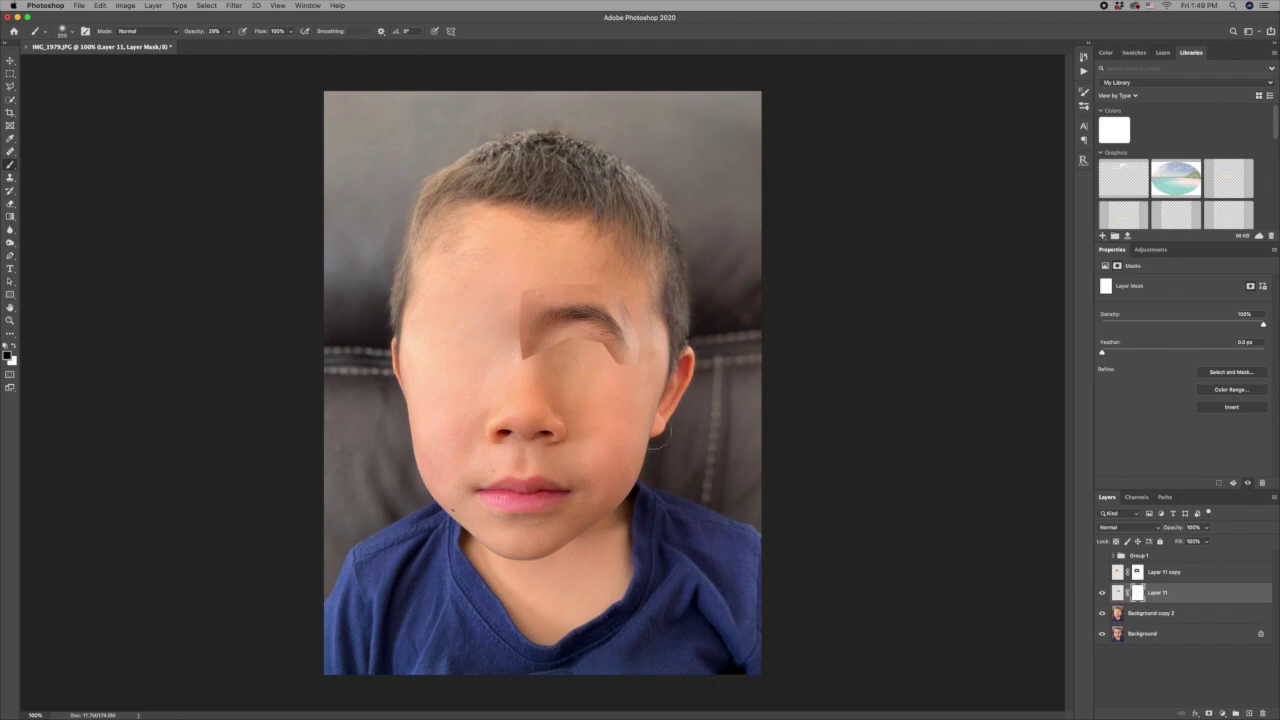
{"action": "left_click_drag", "start_coordinate": [528, 334], "coordinate": [525, 358]}
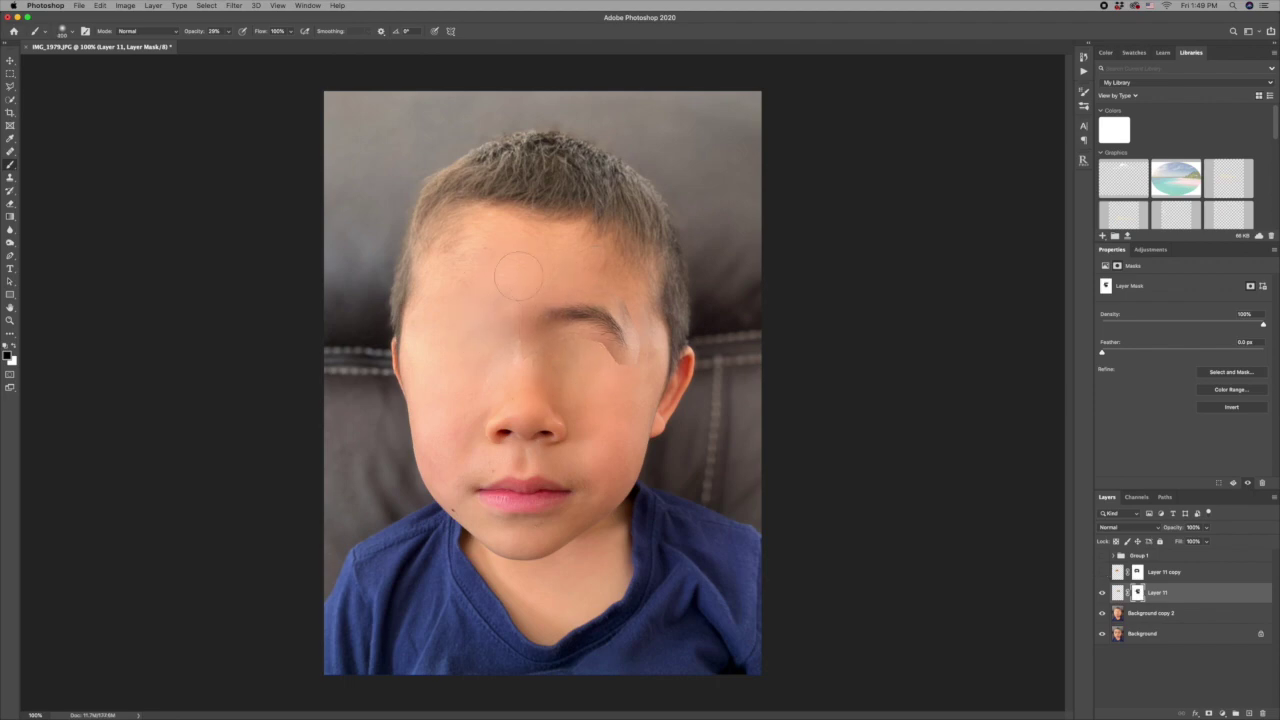
{"action": "left_click_drag", "start_coordinate": [197, 36], "coordinate": [209, 37]}
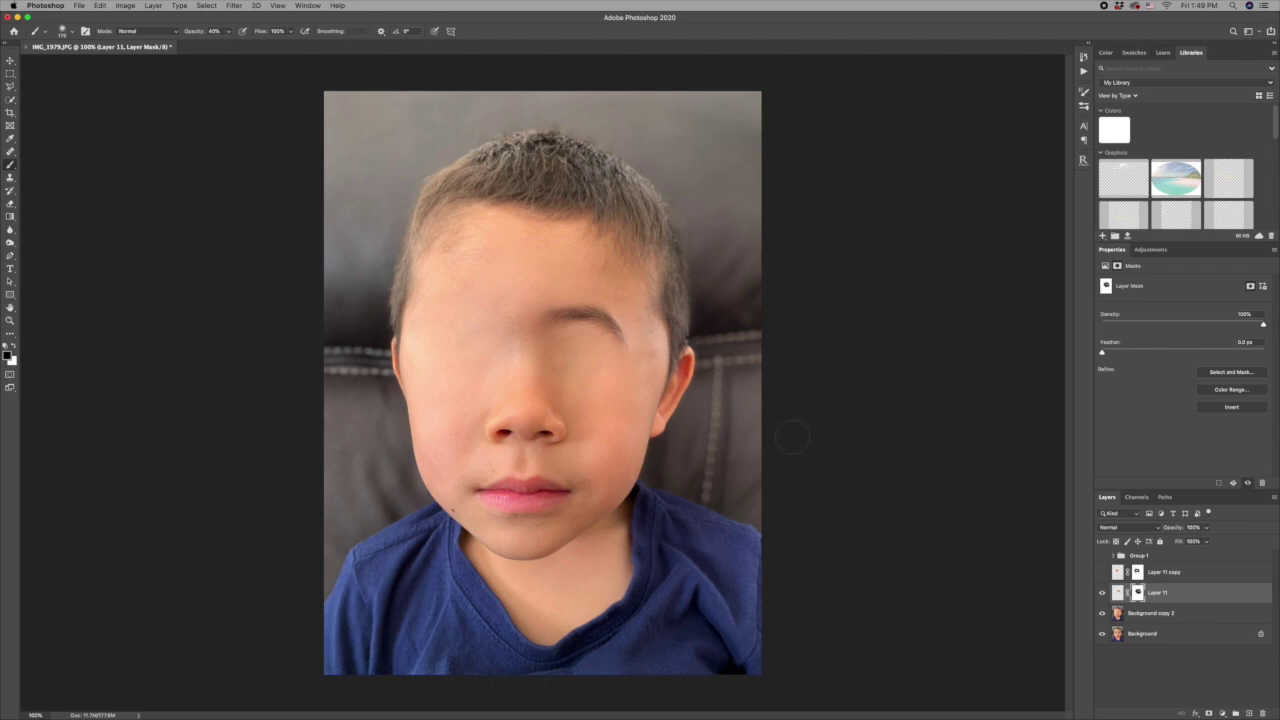
{"action": "left_click", "coordinate": [1102, 572]}
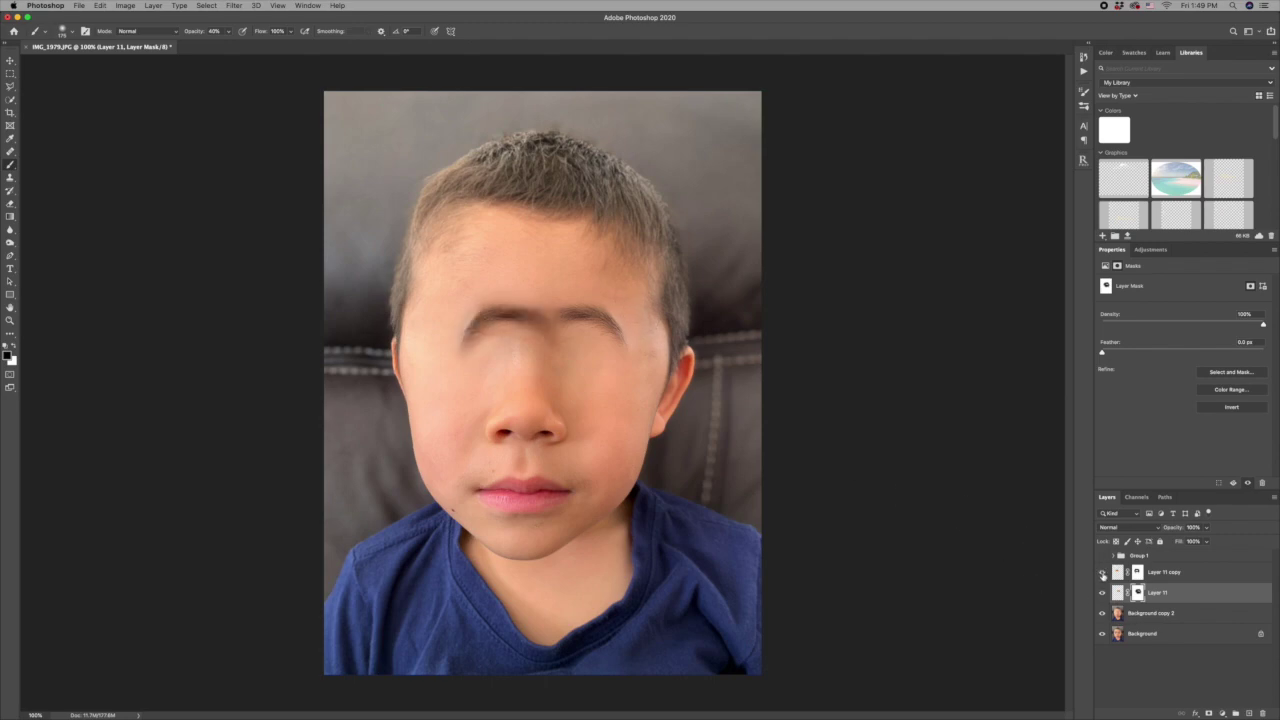
Blend the join on Layer 11 copy's mask and shift both eyebrow layers slightly toward the photo's left side.
{"action": "left_click", "coordinate": [1130, 577]}
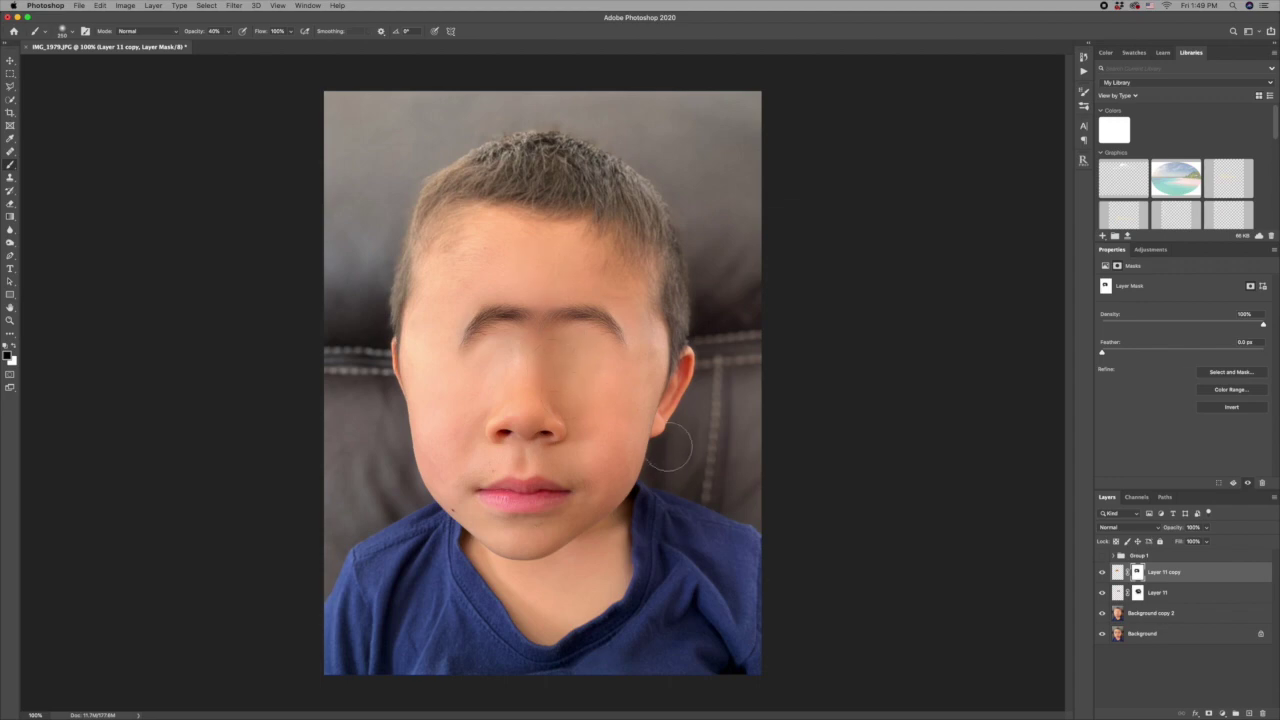
{"action": "left_click", "coordinate": [1166, 593], "text": "shift"}
{"action": "key", "text": "v"}
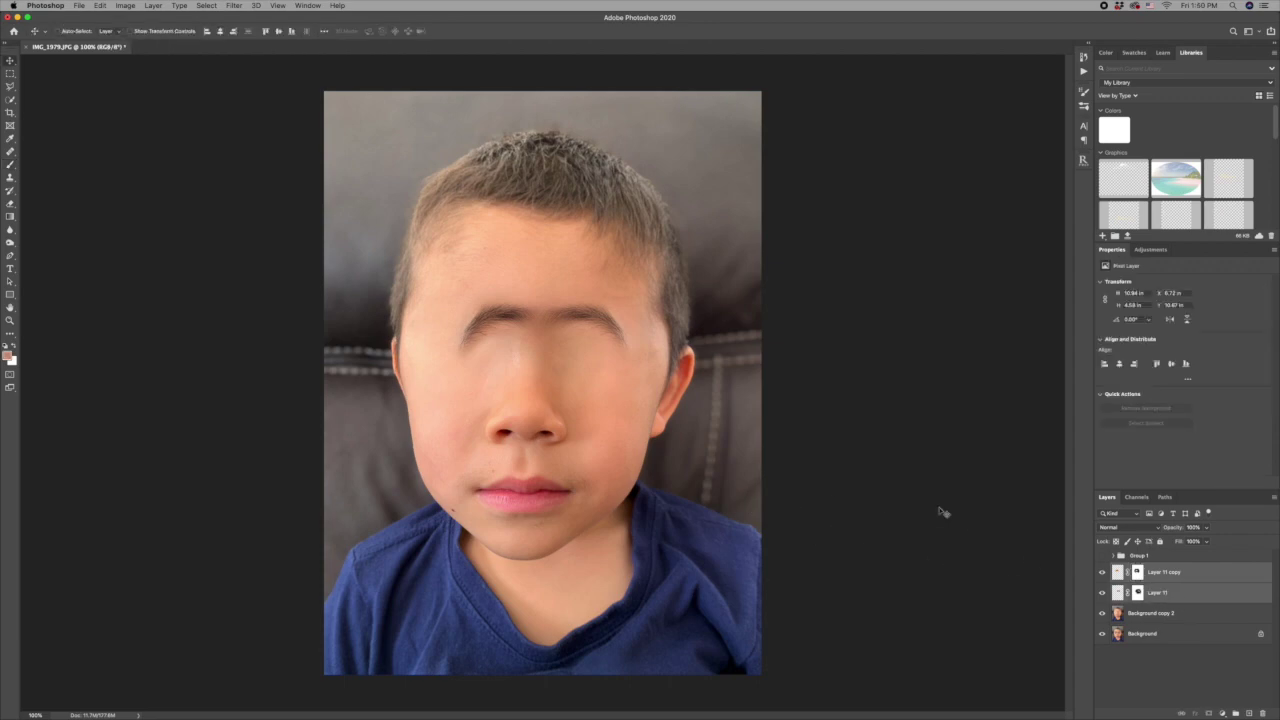
{"action": "left_click_drag", "start_coordinate": [578, 321], "coordinate": [566, 318]}
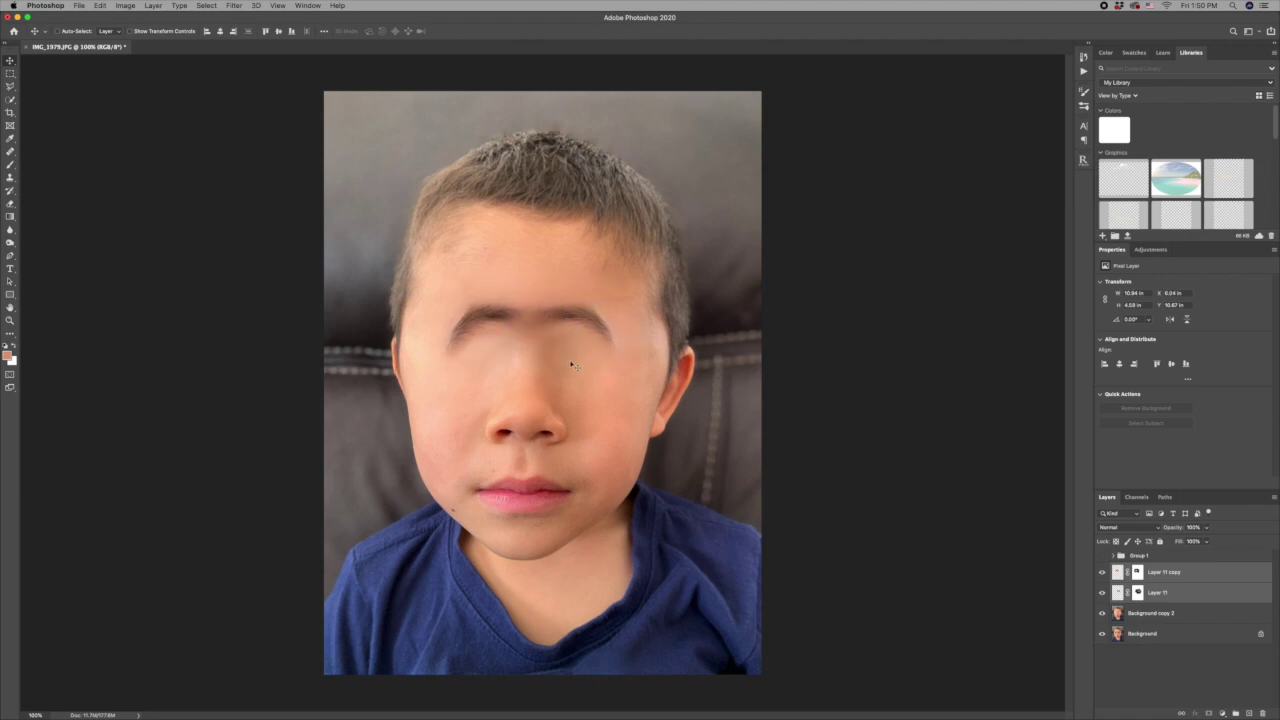
Move only Layer 11 copy inward so the two eyebrow halves overlap more at the center.
{"action": "left_click", "coordinate": [1142, 576]}
{"action": "left_click", "coordinate": [1118, 574]}
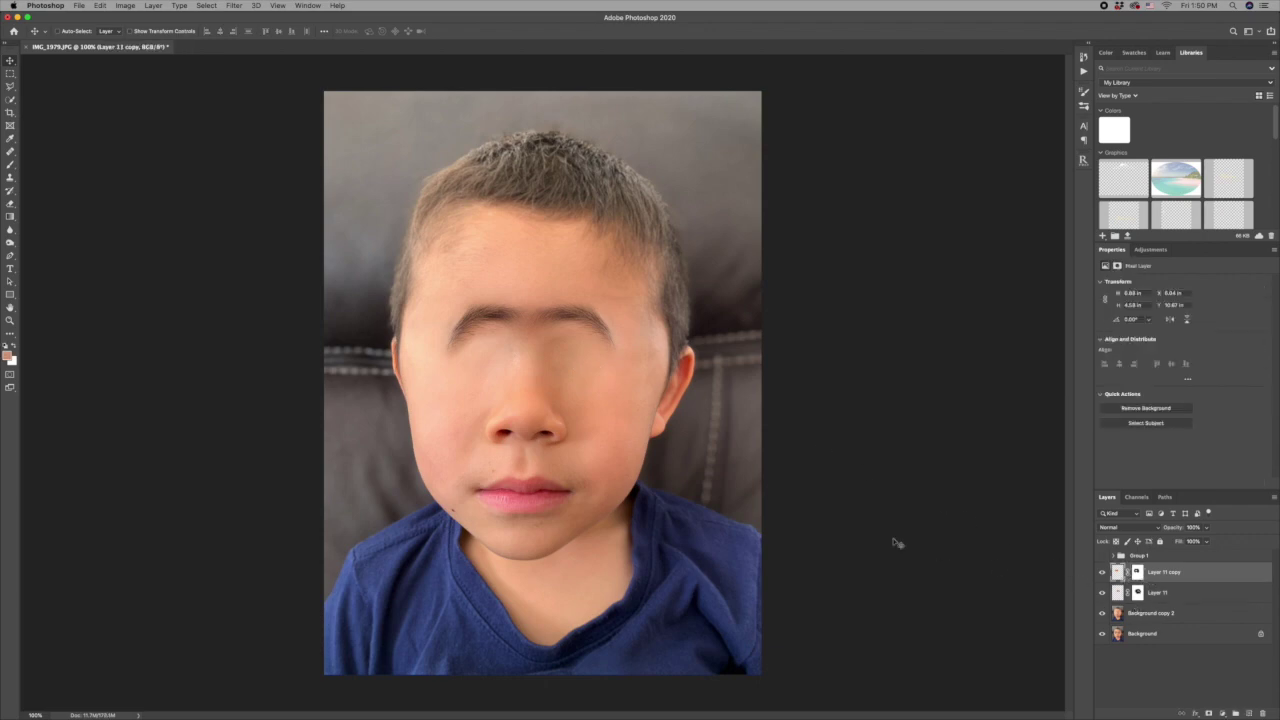
{"action": "left_click_drag", "start_coordinate": [491, 347], "coordinate": [507, 350]}
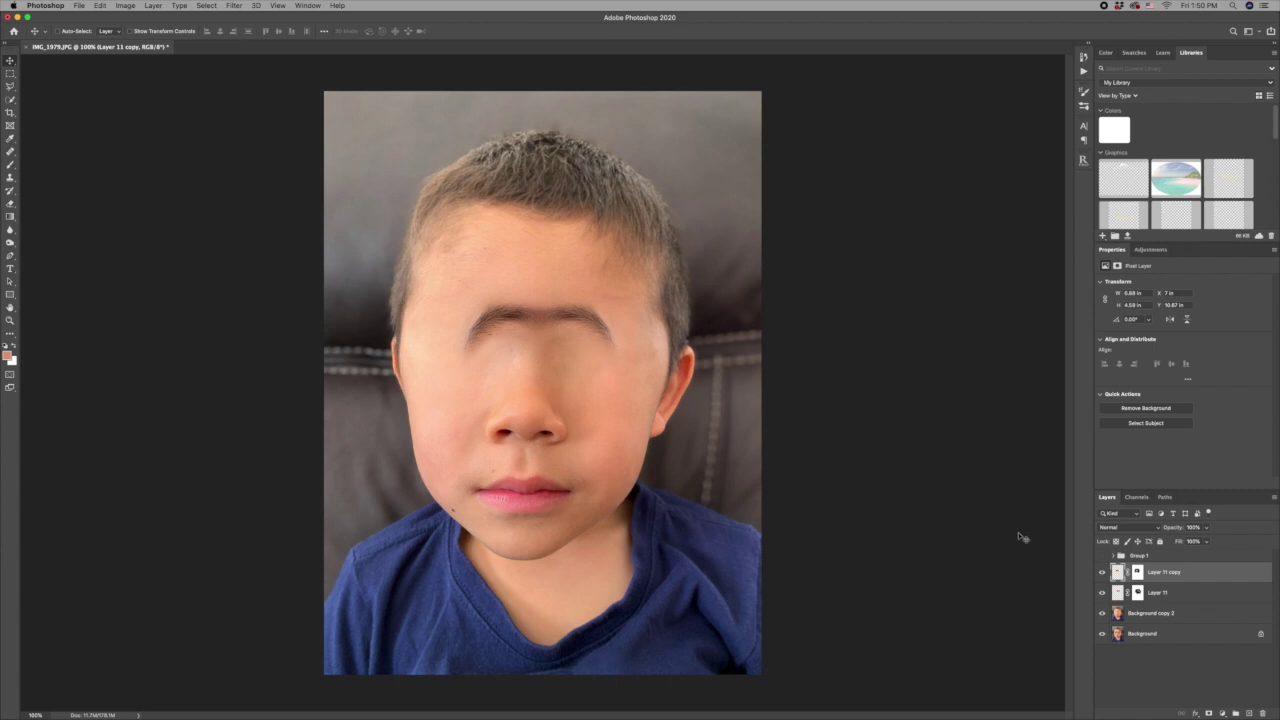
Free-transform both eyebrow layers together, stretching the combined eyebrow to about 129% width and centering it on the face.
{"action": "left_click", "coordinate": [1165, 593], "text": "shift"}
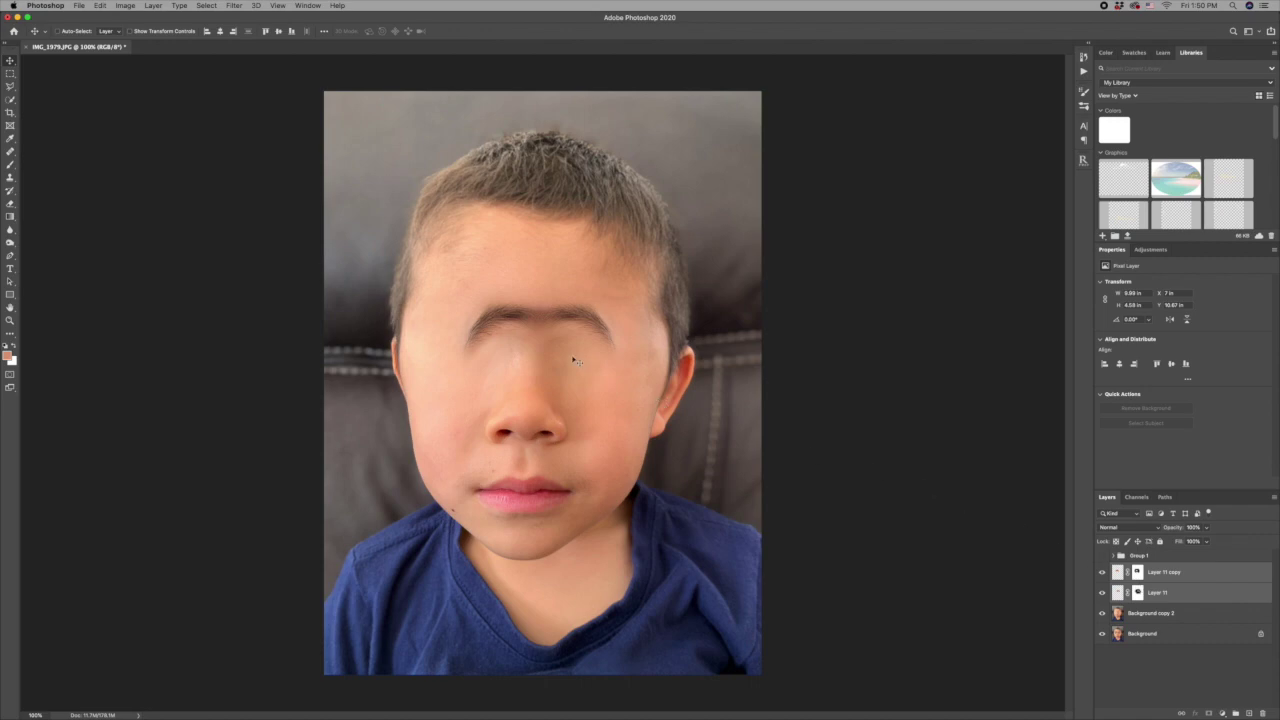
{"action": "key", "text": "super+t"}
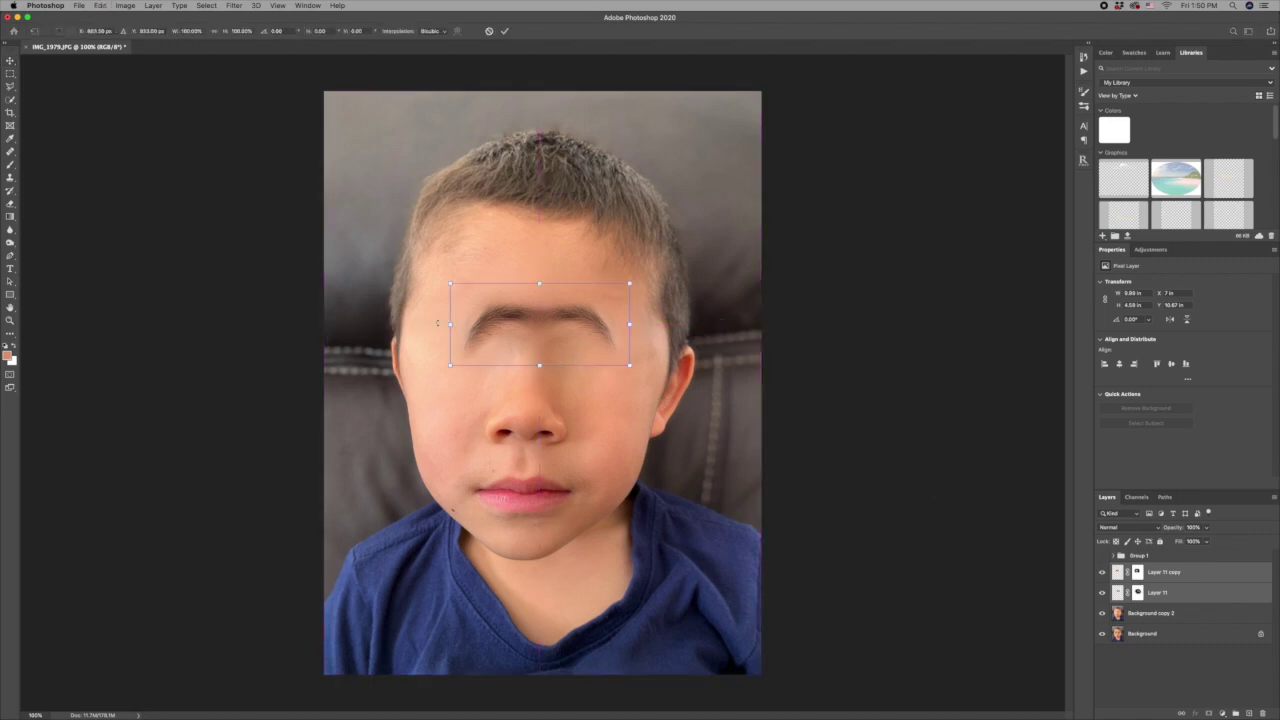
{"action": "left_click_drag", "start_coordinate": [450, 324], "coordinate": [416, 324]}
{"action": "left_click_drag", "start_coordinate": [630, 324], "coordinate": [648, 324]}
{"action": "left_click_drag", "start_coordinate": [531, 366], "coordinate": [531, 362]}
{"action": "mouse_move", "coordinate": [531, 285]}
{"action": "left_mouse_down"}
{"action": "mouse_move", "coordinate": [532, 270]}
{"action": "mouse_move", "coordinate": [532, 282]}
{"action": "left_mouse_up"}
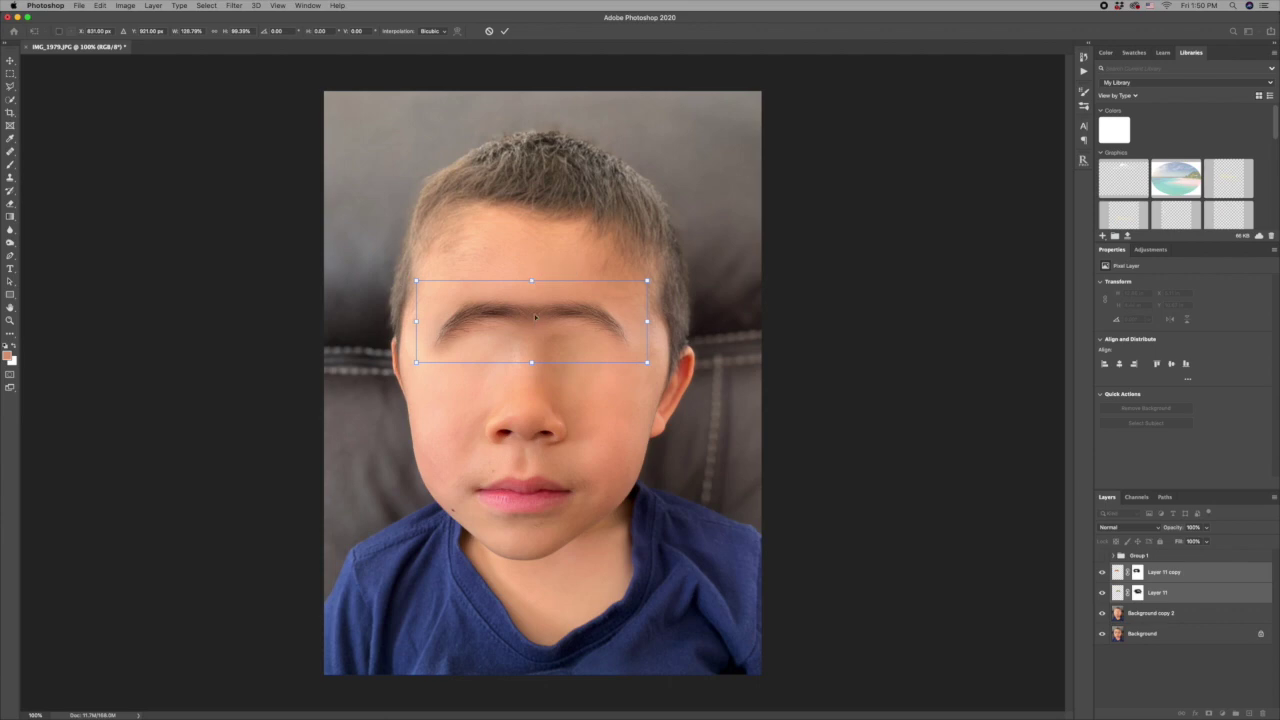
{"action": "key", "text": "Return"}
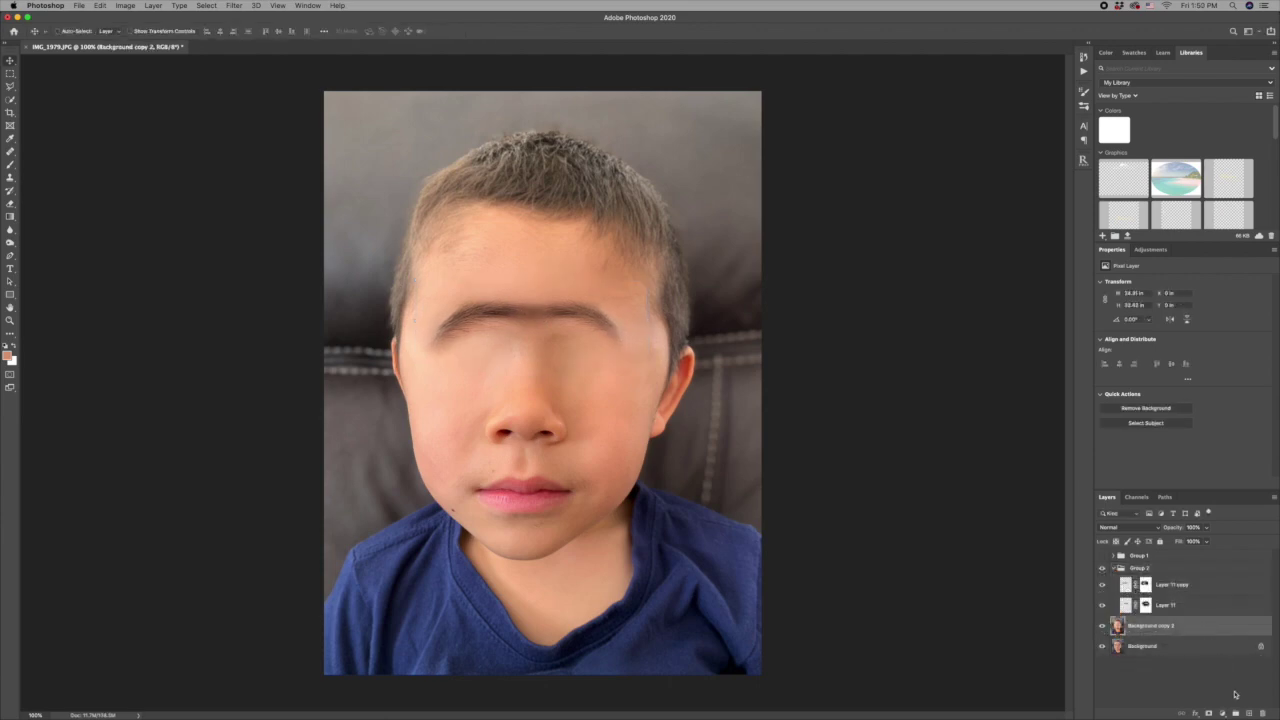
Add a layer above Background copy 2 and paint sampled cheek skin color across the area below the eyebrow.
{"action": "left_click", "coordinate": [1249, 714]}
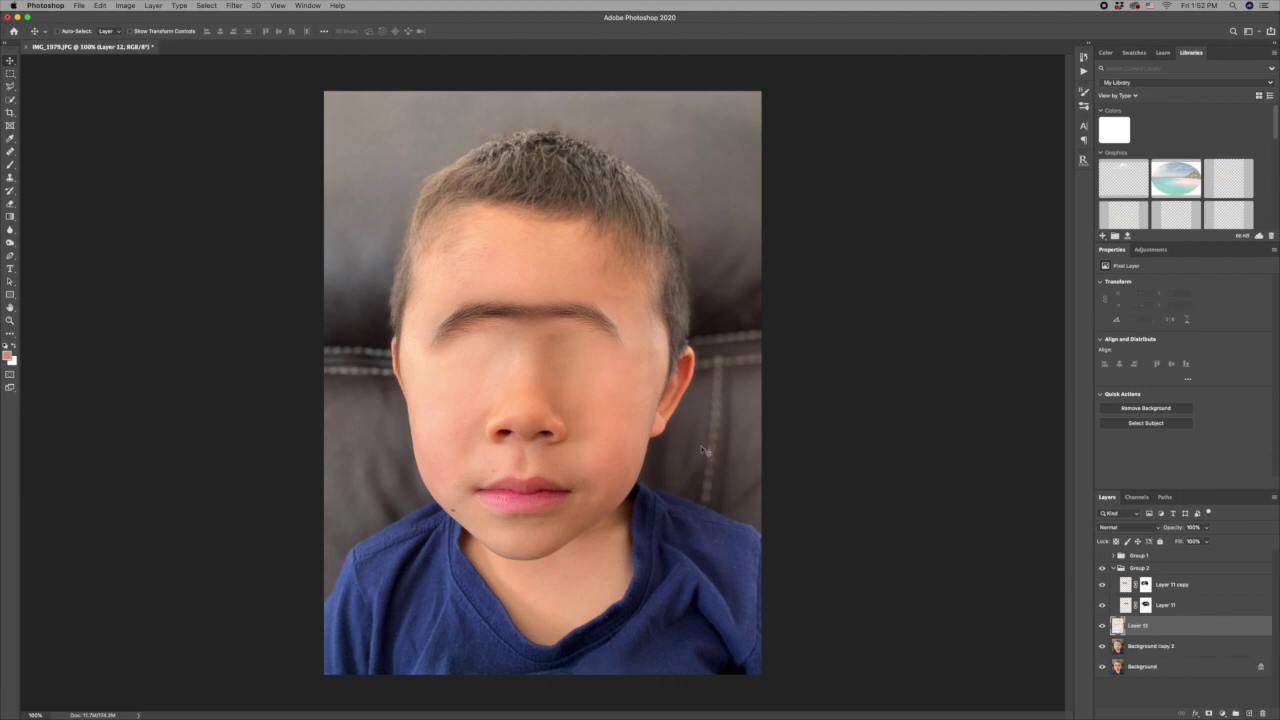
{"action": "key", "text": "i"}
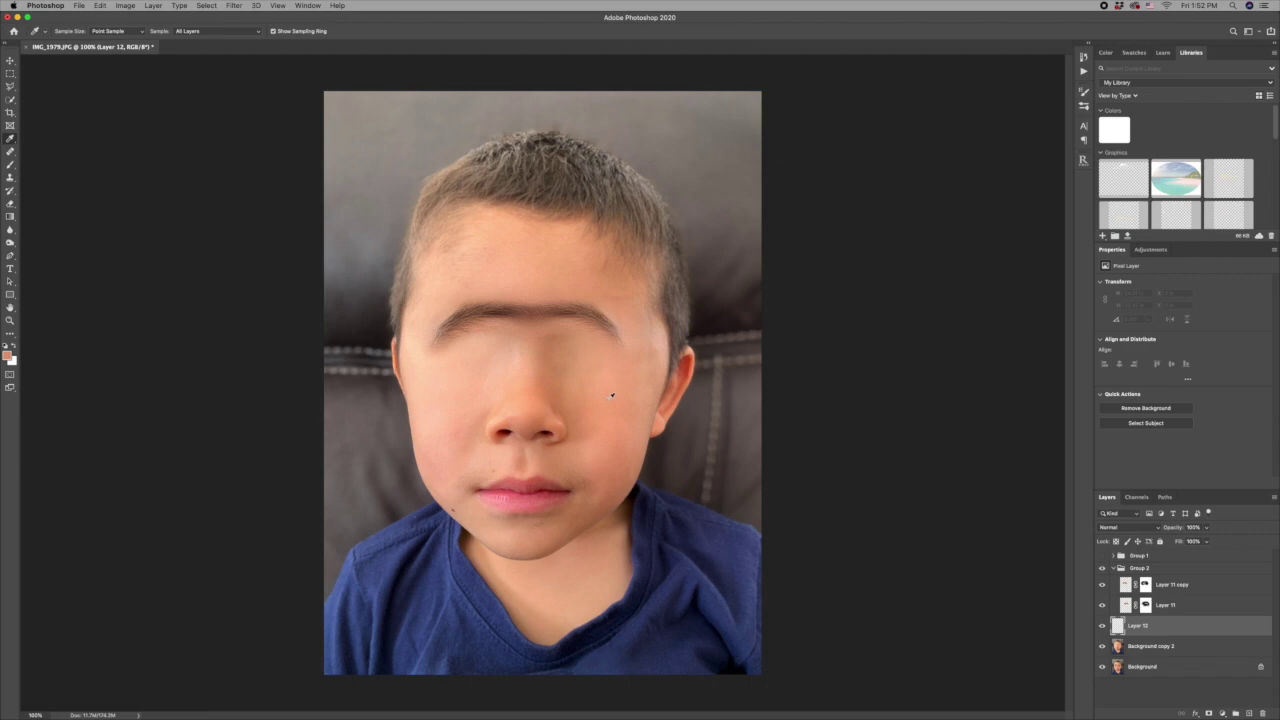
{"action": "left_click", "coordinate": [556, 390]}
{"action": "key", "text": "b"}
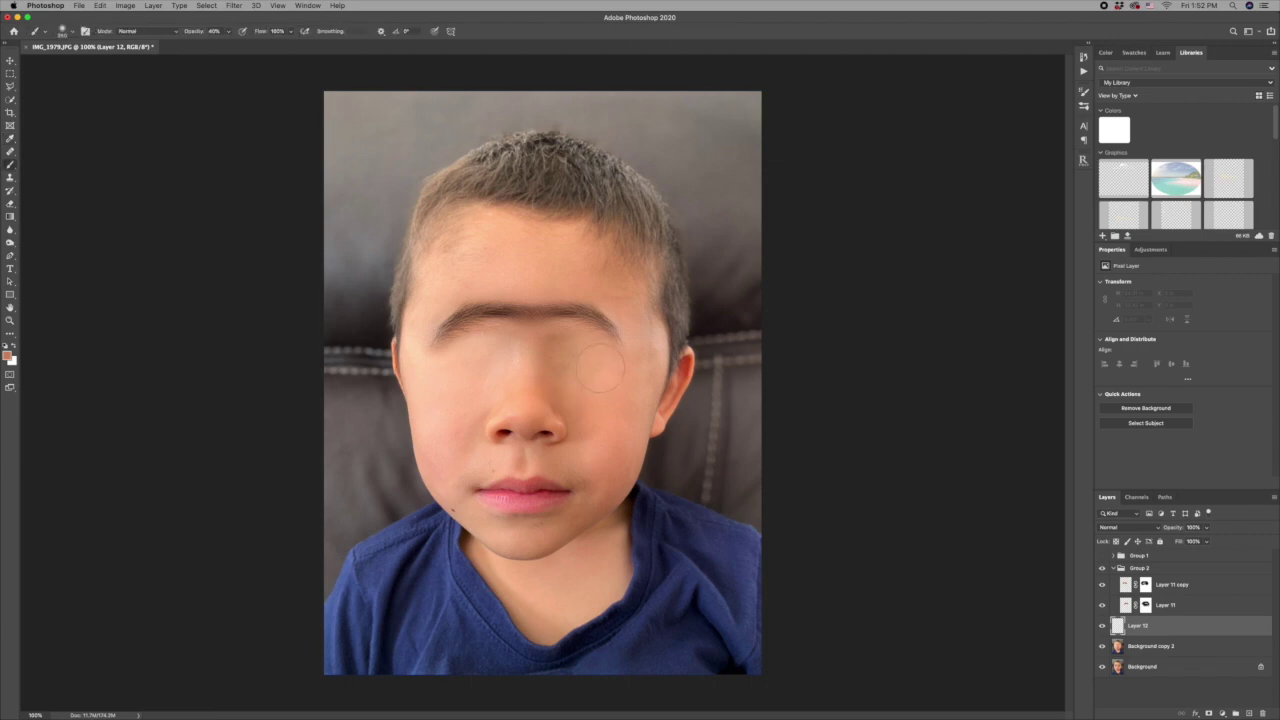
{"action": "mouse_move", "coordinate": [600, 363]}
{"action": "left_mouse_down"}
{"action": "mouse_move", "coordinate": [516, 345]}
{"action": "mouse_move", "coordinate": [456, 365]}
{"action": "left_mouse_up"}
{"action": "mouse_move", "coordinate": [632, 361]}
{"action": "left_mouse_down"}
{"action": "mouse_move", "coordinate": [591, 350]}
{"action": "mouse_move", "coordinate": [527, 365]}
{"action": "mouse_move", "coordinate": [494, 350]}
{"action": "mouse_move", "coordinate": [459, 356]}
{"action": "mouse_move", "coordinate": [564, 385]}
{"action": "mouse_move", "coordinate": [579, 370]}
{"action": "mouse_move", "coordinate": [489, 374]}
{"action": "left_mouse_up"}
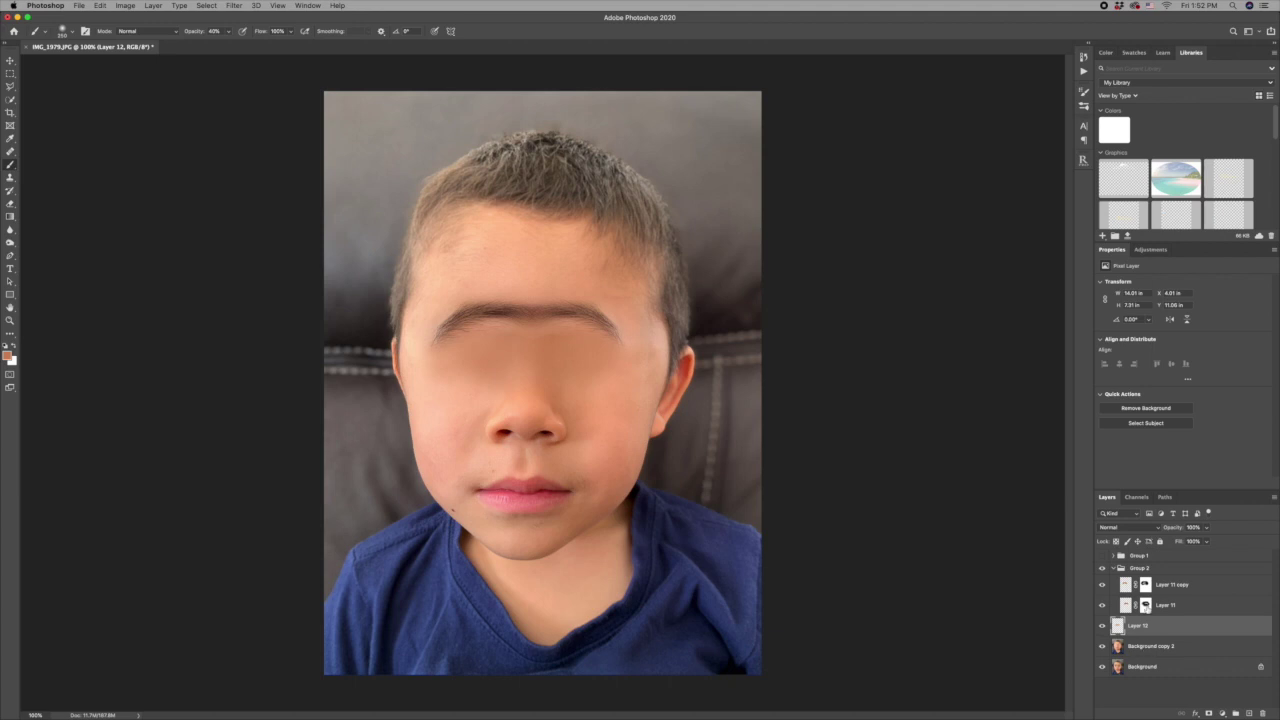
Move Layer 12 to the top of Group 2, mask its paint off the eyebrow, and lower its opacity to 83%.
{"action": "left_click_drag", "start_coordinate": [1178, 628], "coordinate": [1176, 585]}
{"action": "left_click", "coordinate": [1208, 713]}
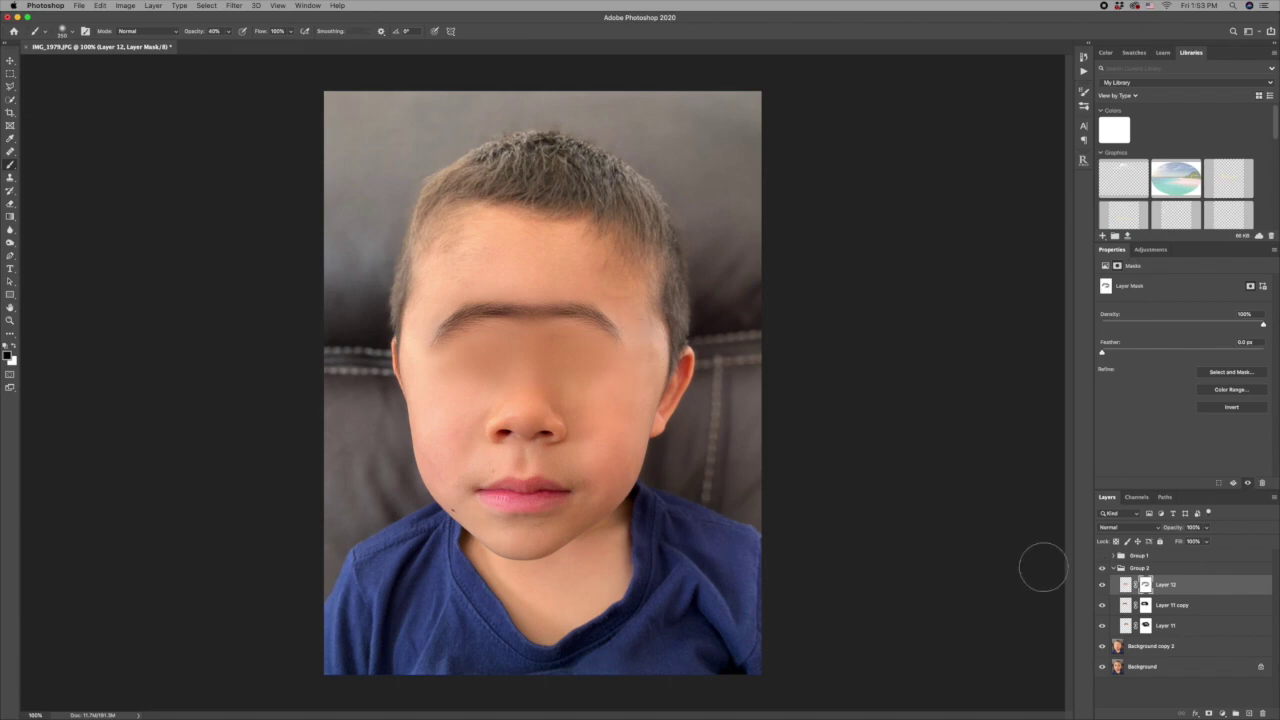
{"action": "left_click", "coordinate": [1126, 587]}
{"action": "left_click_drag", "start_coordinate": [1180, 530], "coordinate": [1171, 531]}
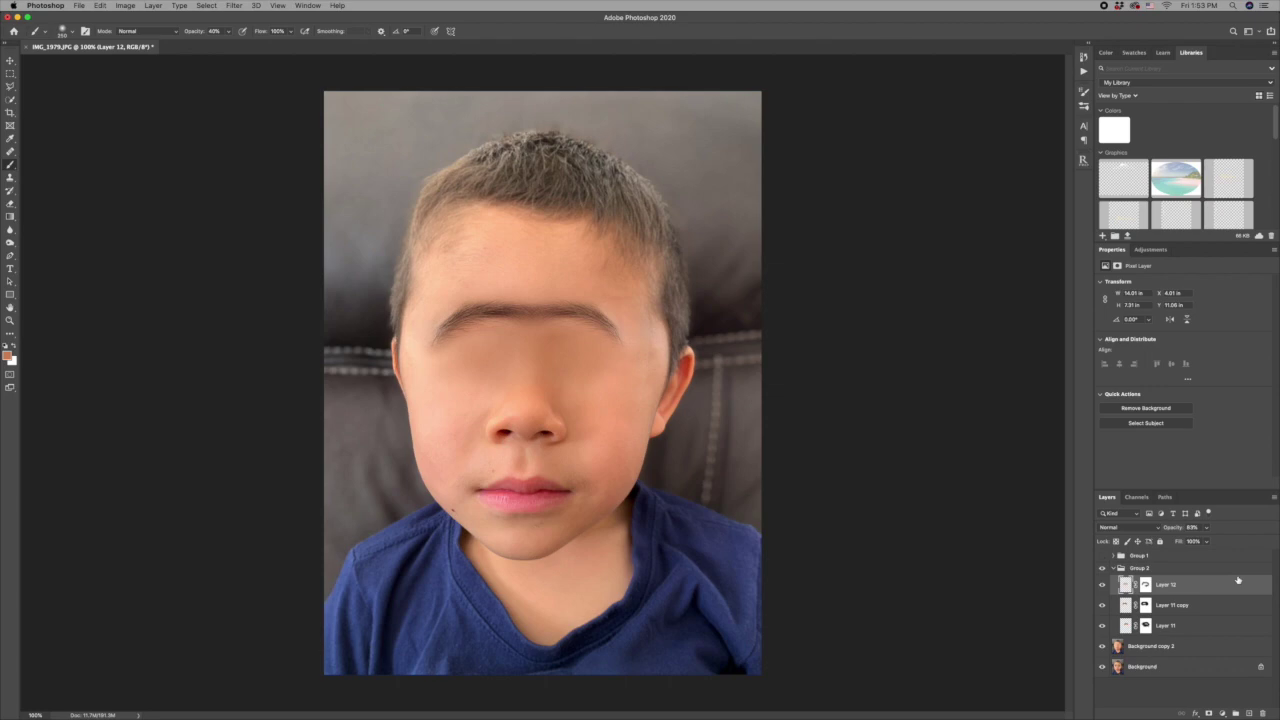
Select the Background layer, collapse Group 2, and hide Group 2 and Background copy 2.
{"action": "left_click", "coordinate": [1114, 668]}
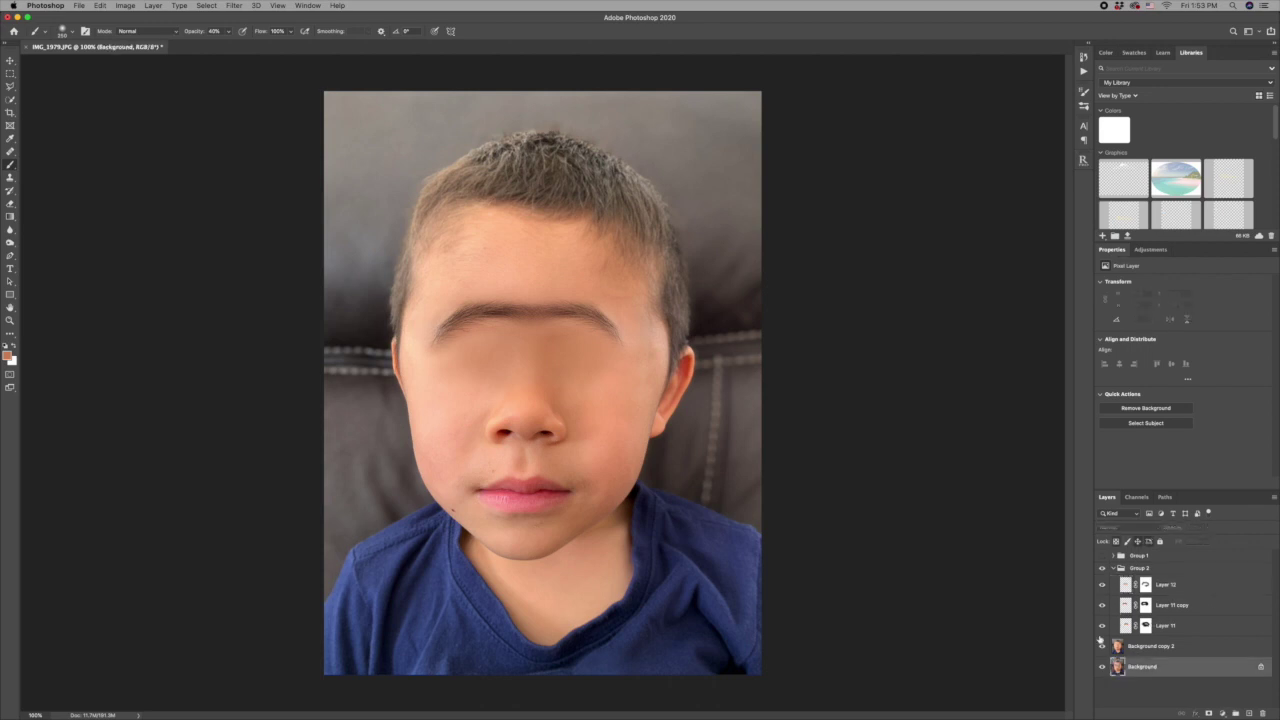
{"action": "left_click", "coordinate": [1113, 569]}
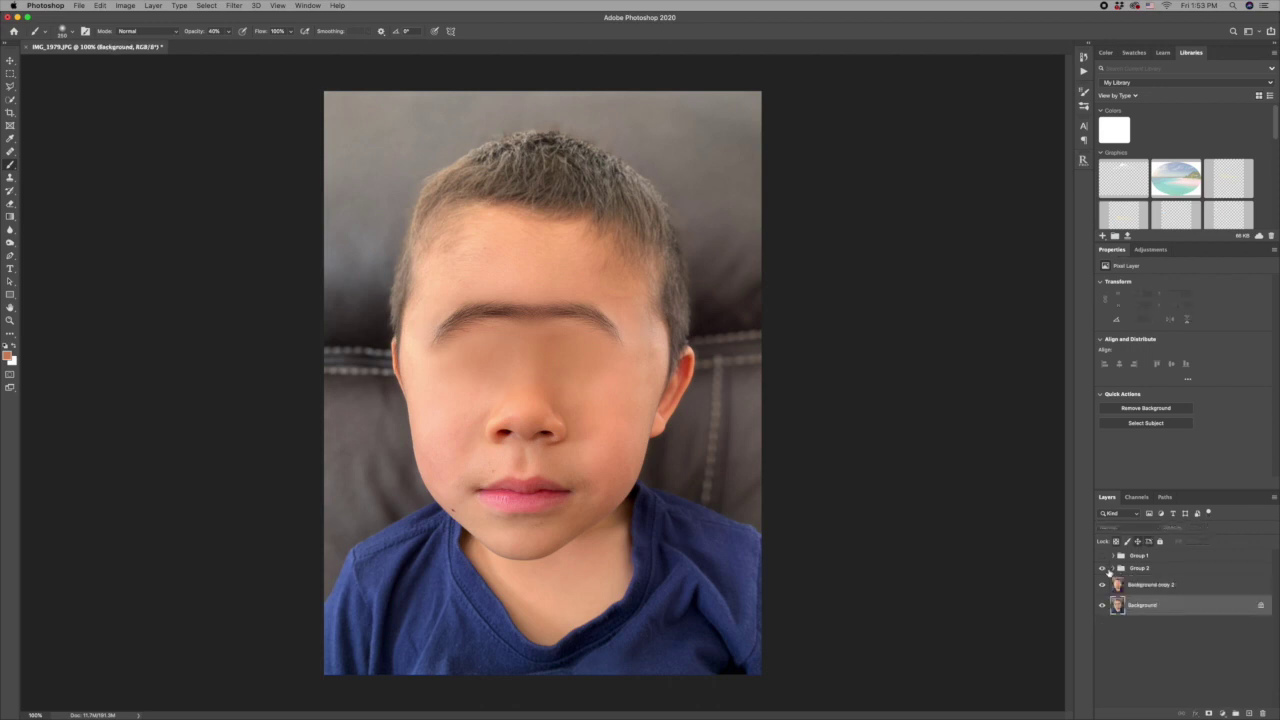
{"action": "left_click", "coordinate": [1103, 585]}
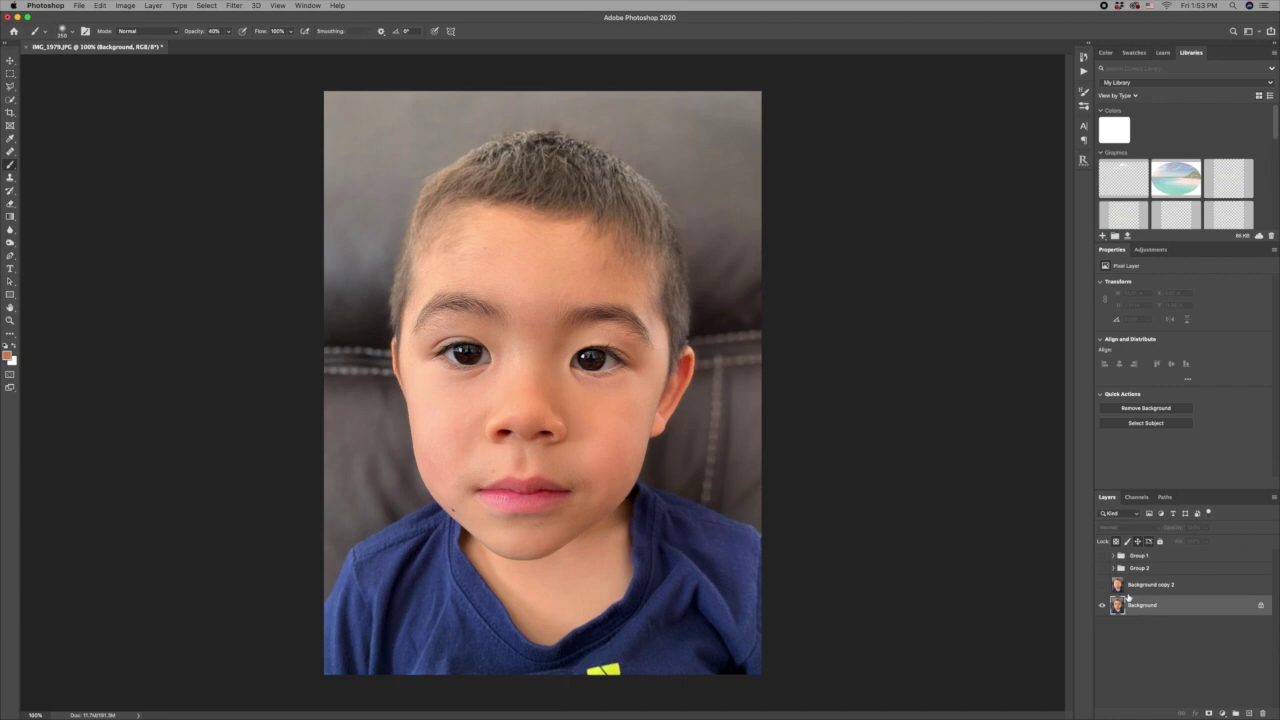
Lasso the eye on the photo's right side and copy it from the Background onto a new layer.
{"action": "key", "text": "l"}
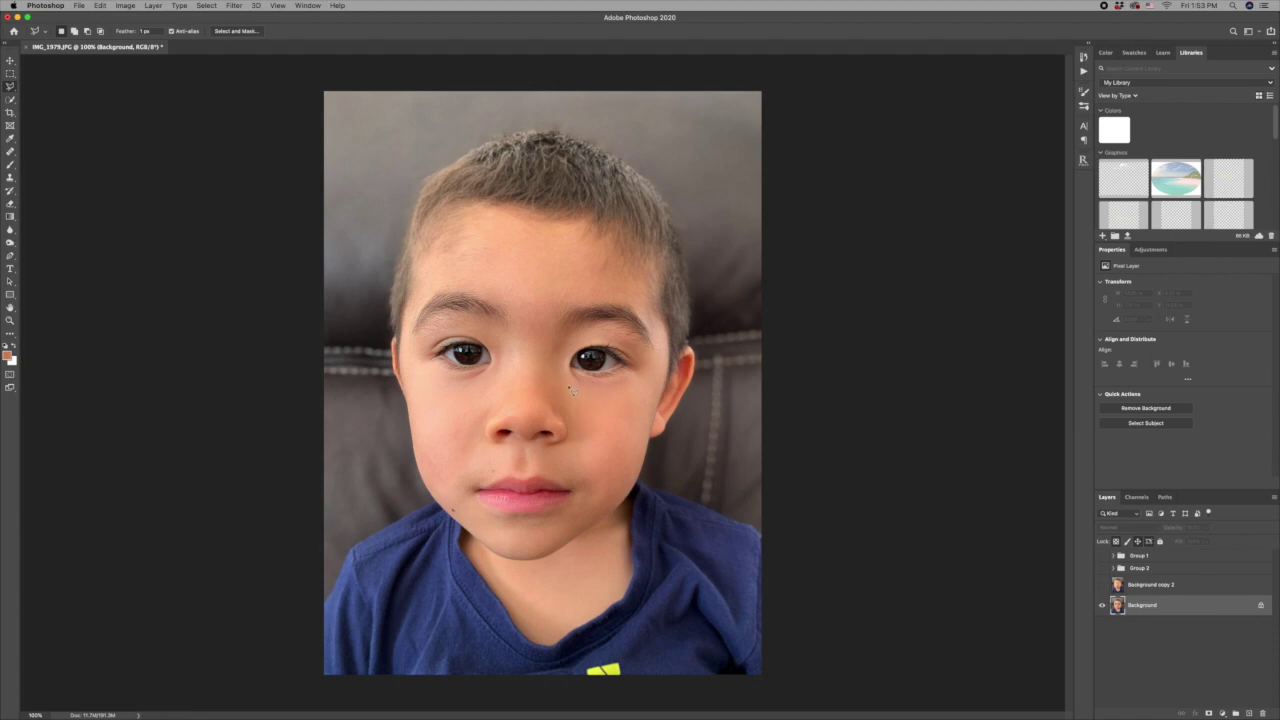
{"action": "mouse_move", "coordinate": [562, 389]}
{"action": "left_mouse_down"}
{"action": "mouse_move", "coordinate": [594, 417]}
{"action": "mouse_move", "coordinate": [641, 400]}
{"action": "mouse_move", "coordinate": [659, 371]}
{"action": "mouse_move", "coordinate": [615, 338]}
{"action": "mouse_move", "coordinate": [550, 364]}
{"action": "left_mouse_up"}
{"action": "key", "text": "super+c"}
{"action": "key", "text": "super+v"}
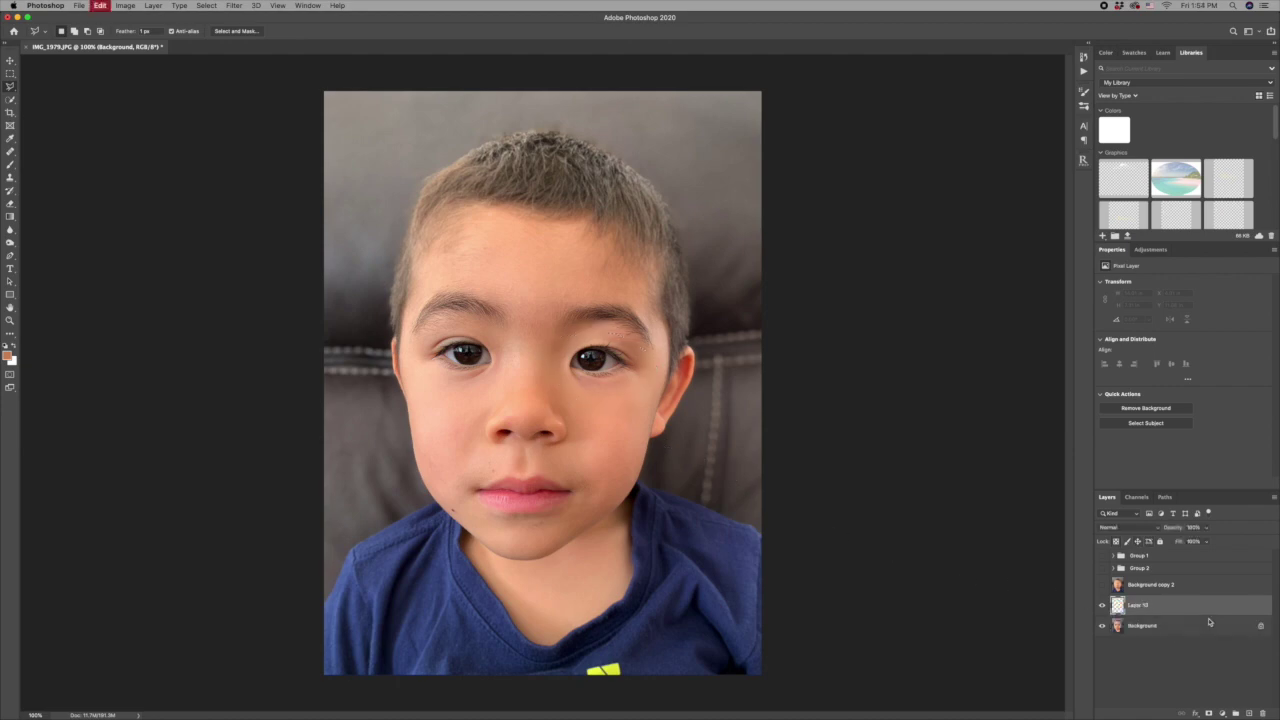
Place the copied eye layer above Group 2 and show Group 2 and Background copy 2 again.
{"action": "left_click_drag", "start_coordinate": [1180, 610], "coordinate": [1171, 567]}
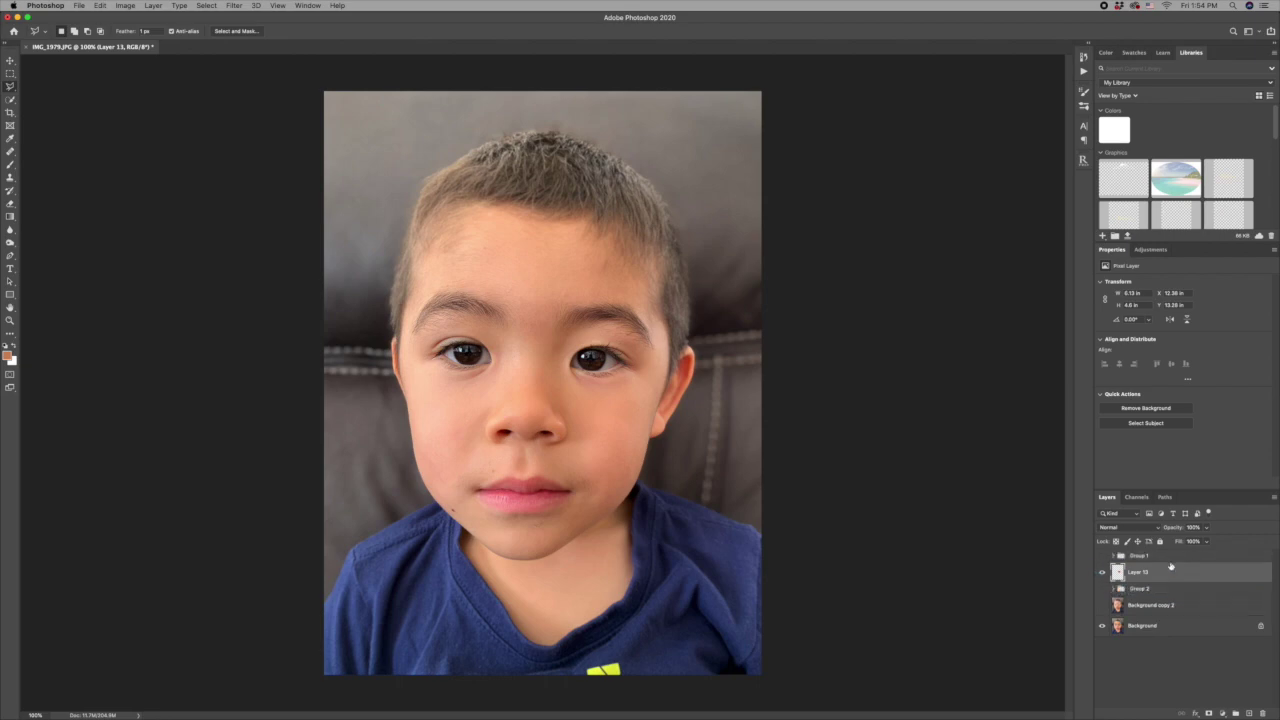
{"action": "left_click", "coordinate": [1102, 589]}
{"action": "left_click", "coordinate": [1103, 606]}
{"action": "left_click", "coordinate": [1102, 606]}
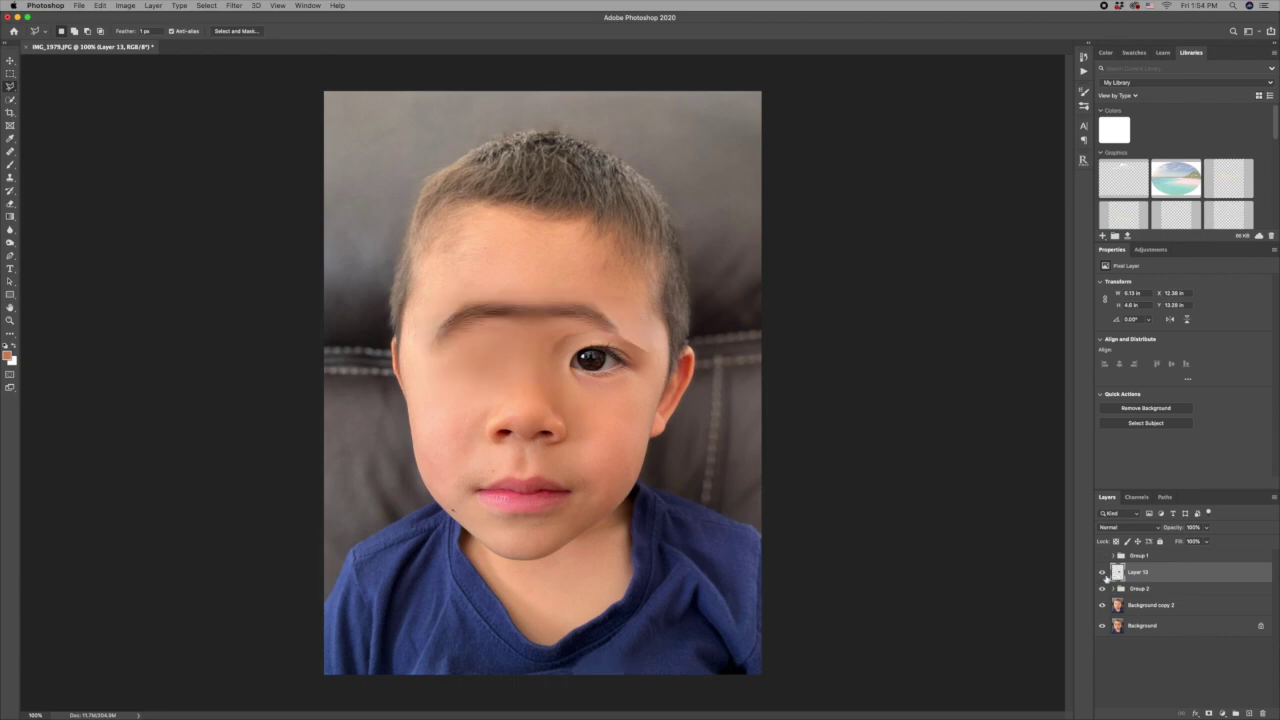
Move the copied eye horizontally to the face's center beneath the eyebrow.
{"action": "key", "text": "v"}
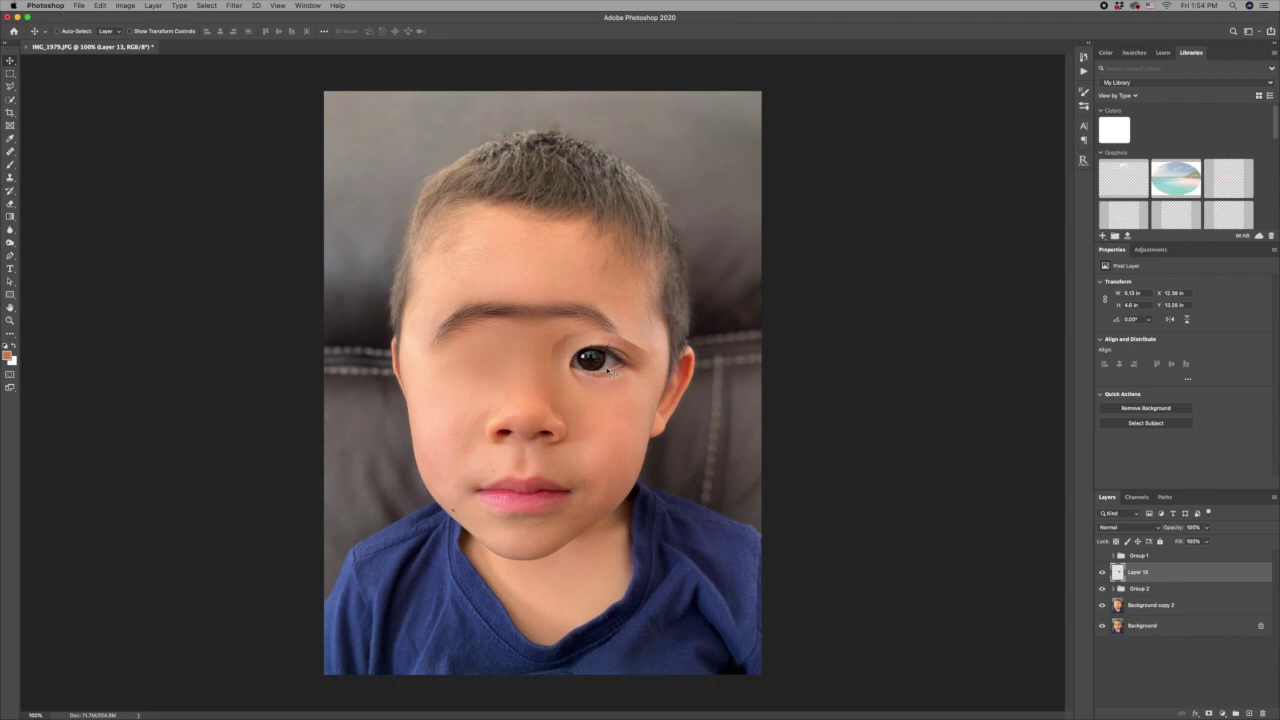
{"action": "left_click_drag", "start_coordinate": [609, 372], "coordinate": [551, 372]}
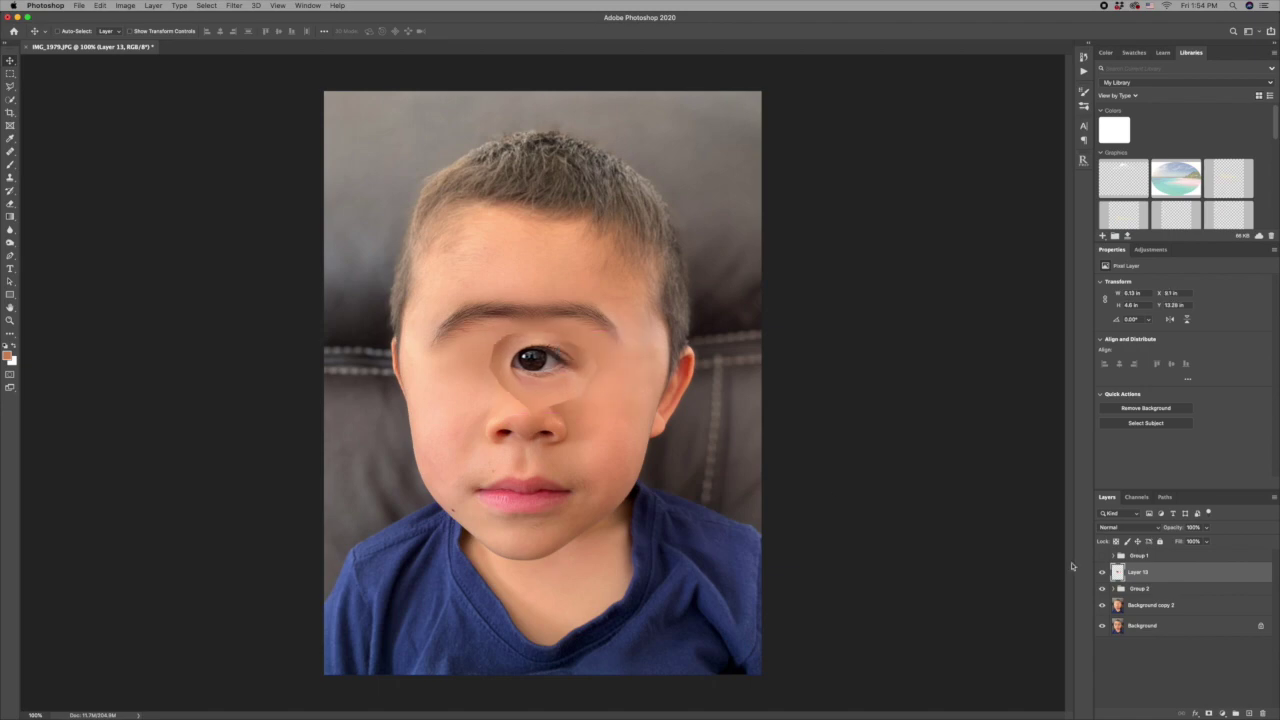
Duplicate the Layer 13 eye, hide the original, and flip the copy horizontally.
{"action": "mouse_move", "coordinate": [1175, 581]}
{"action": "left_mouse_down"}
{"action": "mouse_move", "coordinate": [1182, 702]}
{"action": "mouse_move", "coordinate": [1233, 711]}
{"action": "left_mouse_up"}
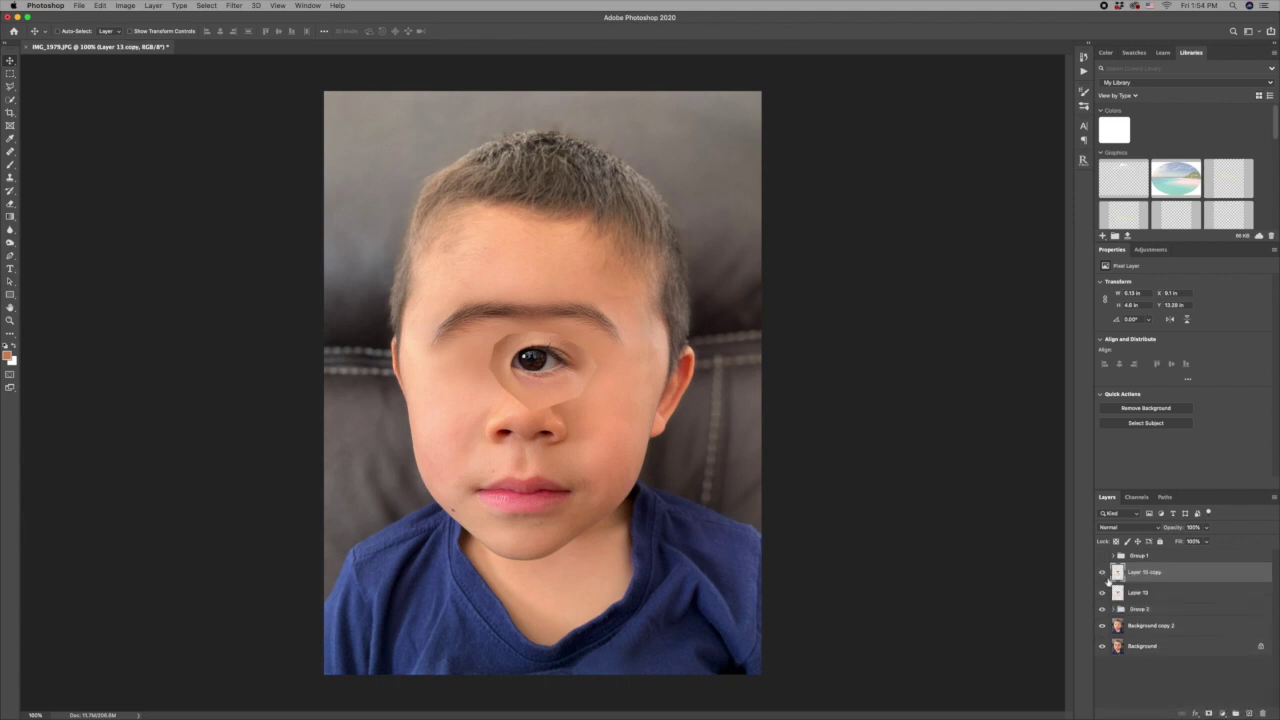
{"action": "left_click", "coordinate": [1102, 592]}
{"action": "key", "text": "b"}
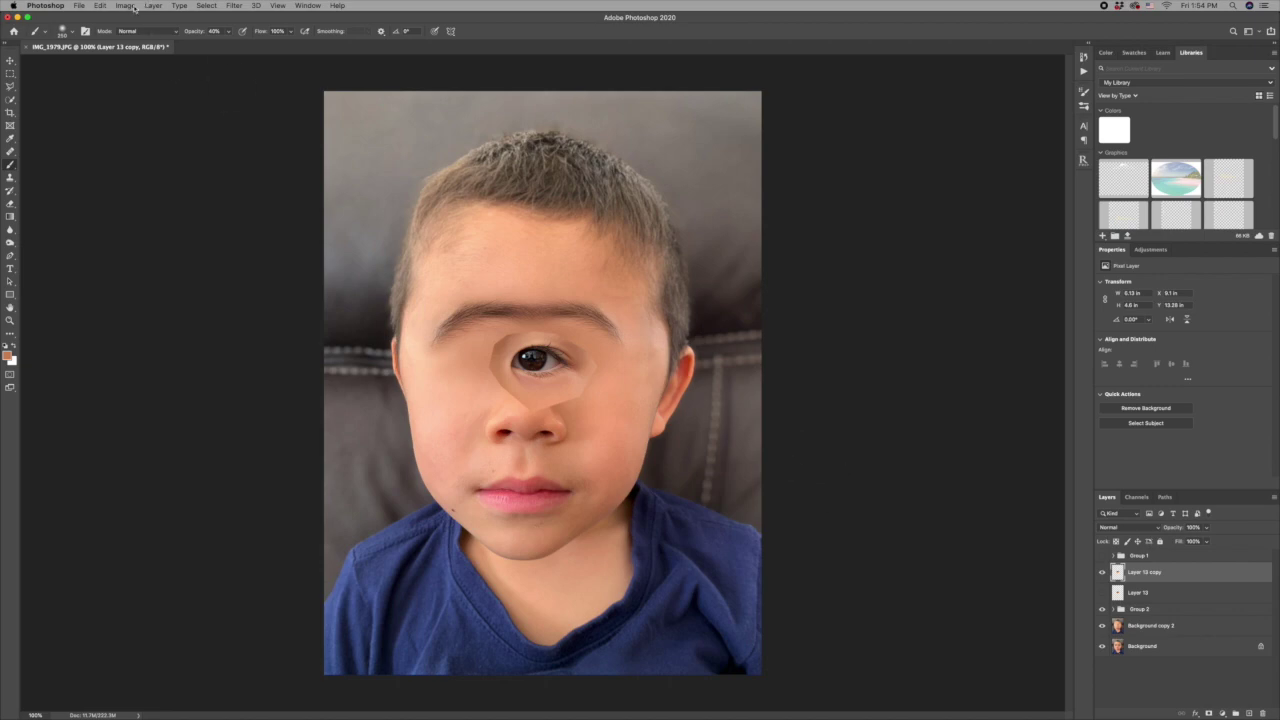
{"action": "left_click", "coordinate": [100, 5]}
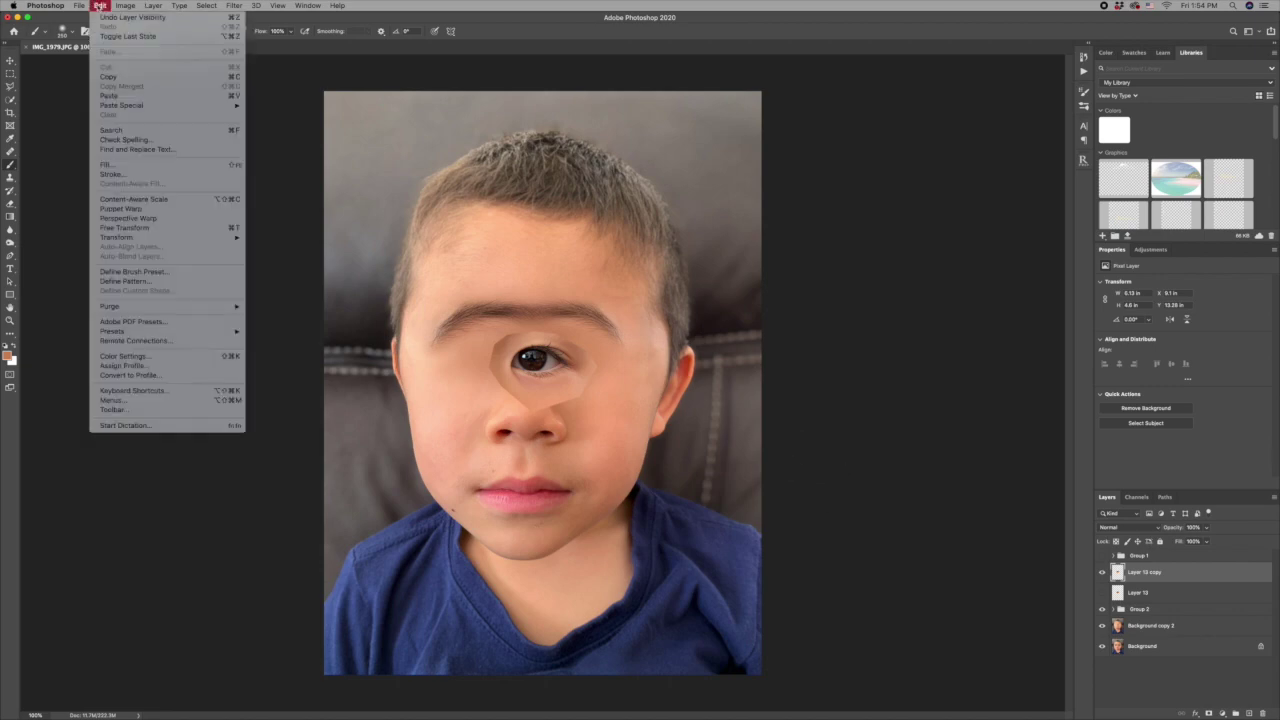
{"action": "mouse_move", "coordinate": [139, 241]}
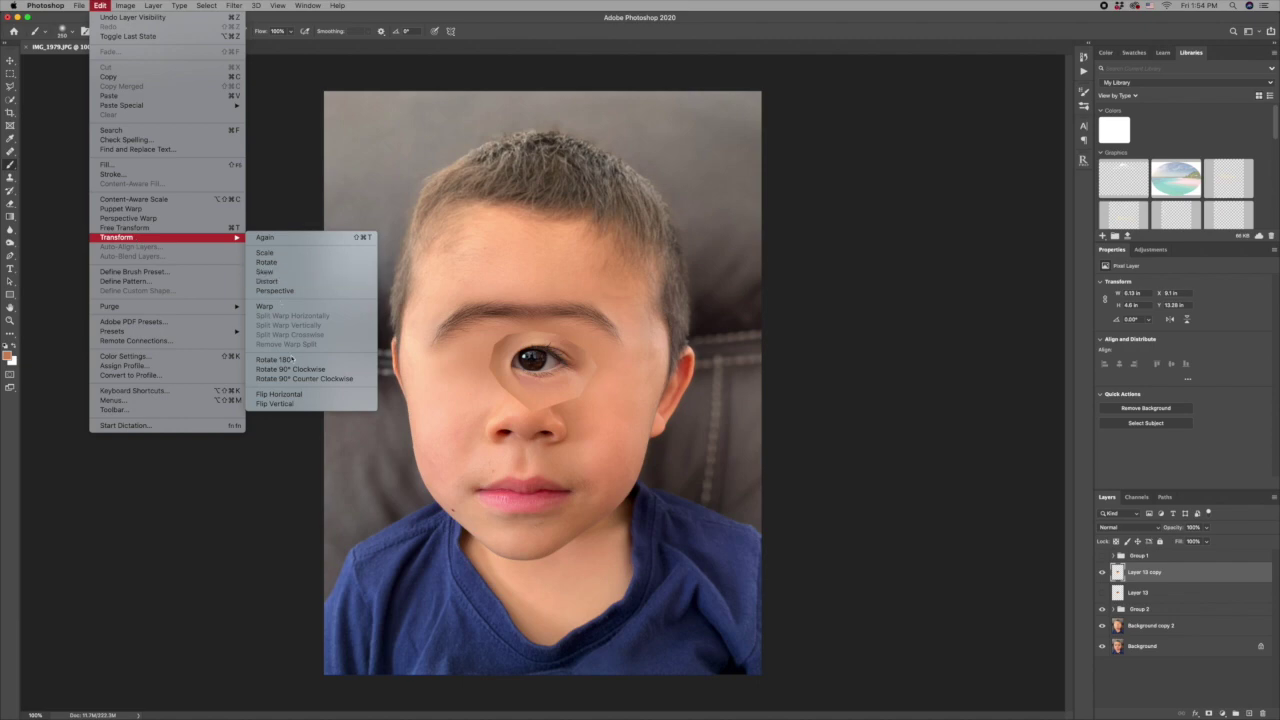
{"action": "left_click", "coordinate": [292, 395]}
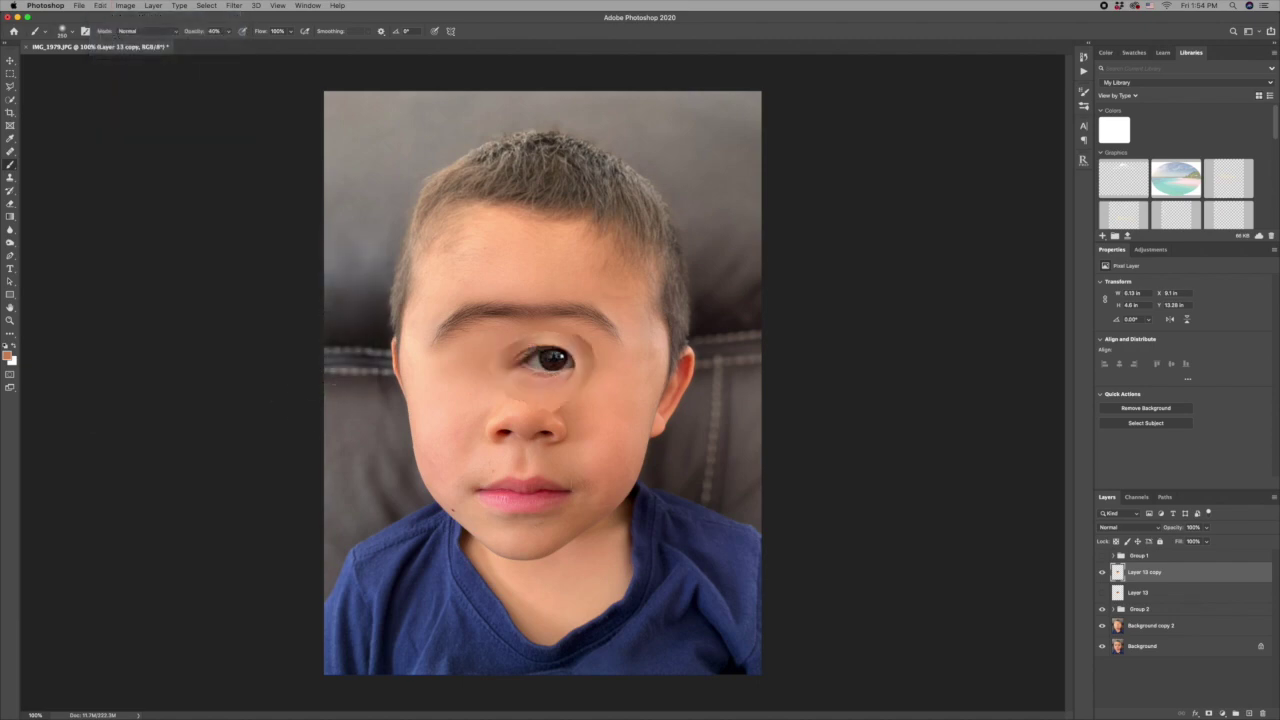
Show Layer 13 again, lower the flipped copy's opacity to 49%, and move the copy until both irises line up.
{"action": "left_click", "coordinate": [1103, 593]}
{"action": "left_click_drag", "start_coordinate": [1178, 530], "coordinate": [1146, 531]}
{"action": "key", "text": "v"}
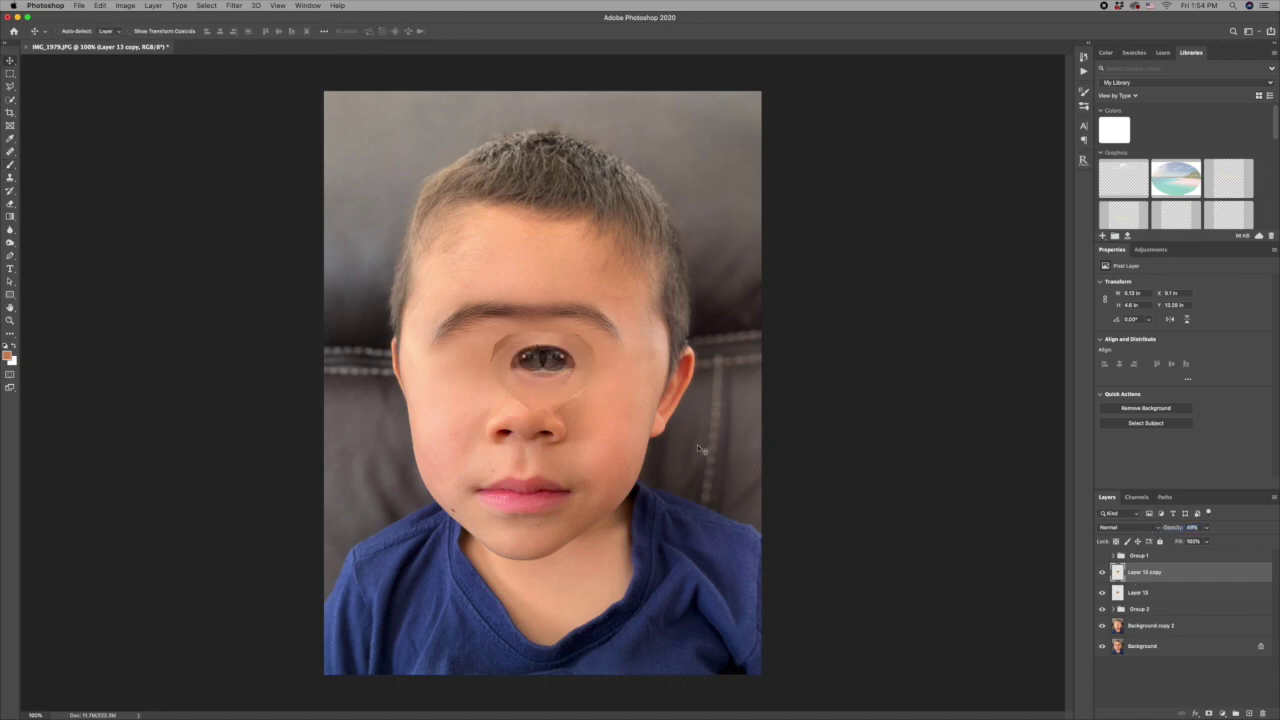
{"action": "left_click_drag", "start_coordinate": [572, 389], "coordinate": [550, 387]}
{"action": "scroll", "coordinate": [544, 376], "scroll_direction": "up", "scroll_amount": 4}
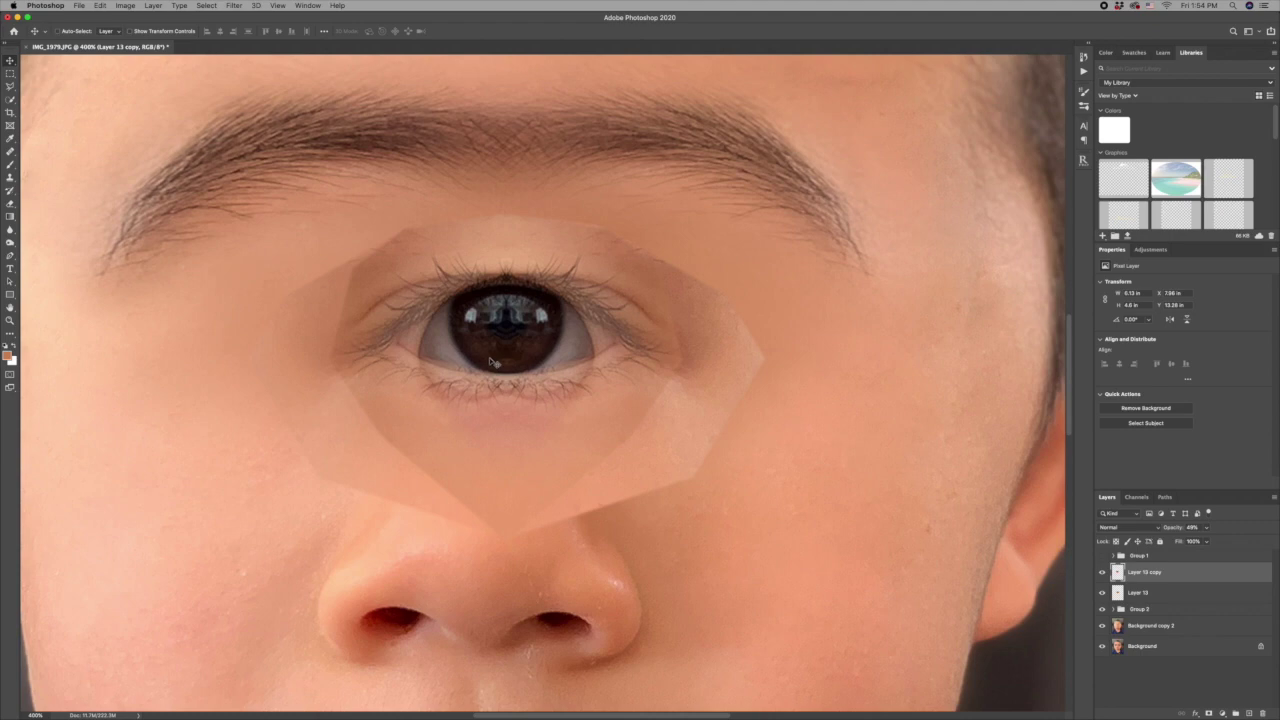
{"action": "left_click_drag", "start_coordinate": [491, 362], "coordinate": [489, 361]}
{"action": "left_click_drag", "start_coordinate": [490, 362], "coordinate": [491, 364]}
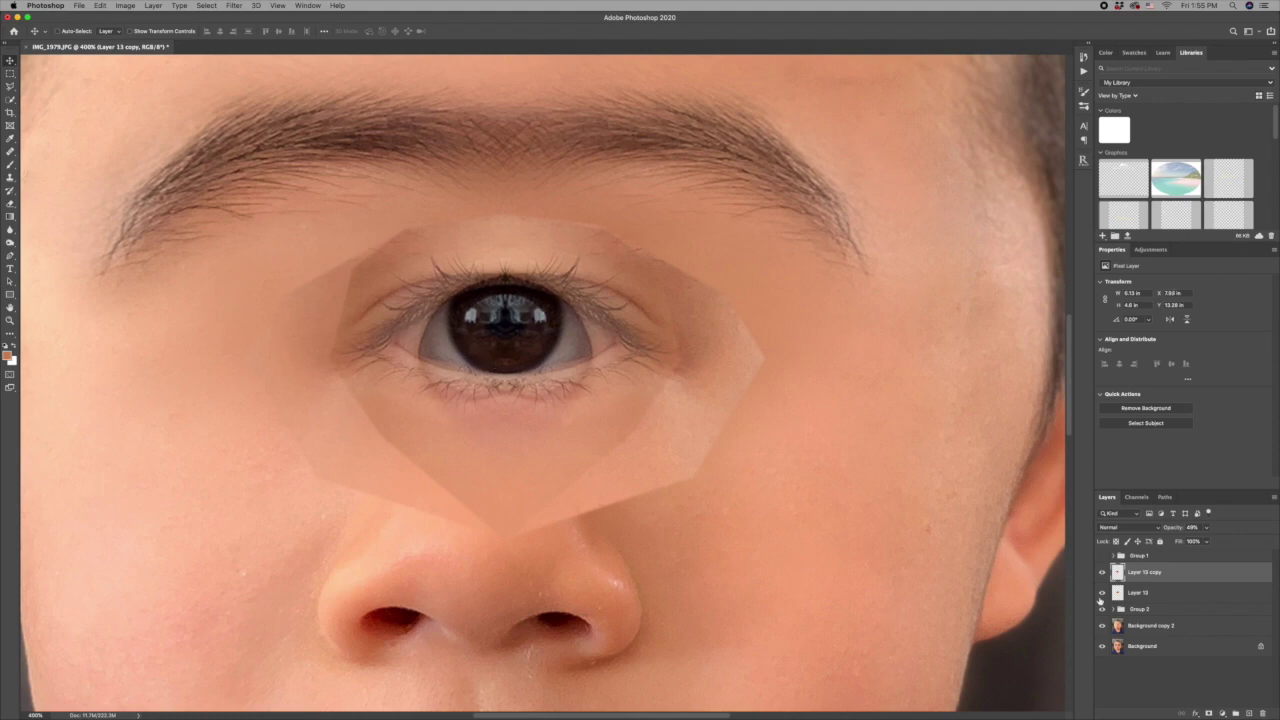
Add a layer mask to the flipped eye, restore its opacity to 100%, and mask out the half covering the original eye.
{"action": "key", "text": "b"}
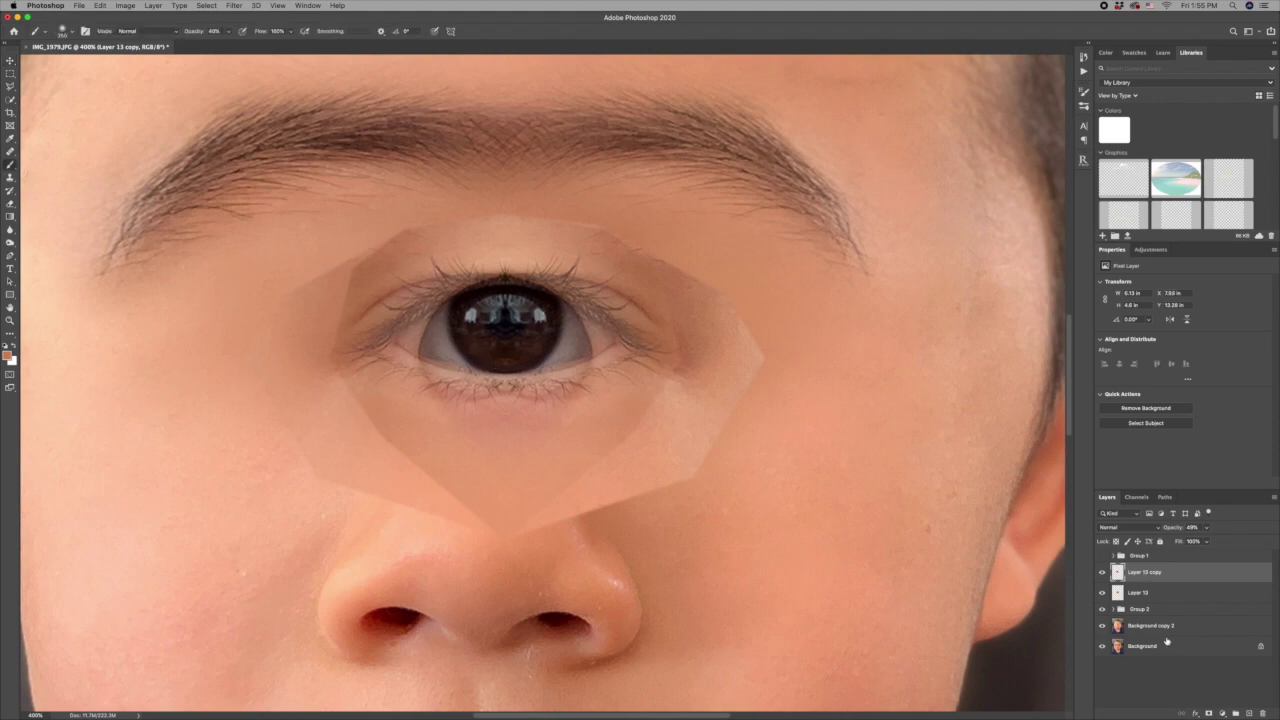
{"action": "left_click", "coordinate": [1210, 713]}
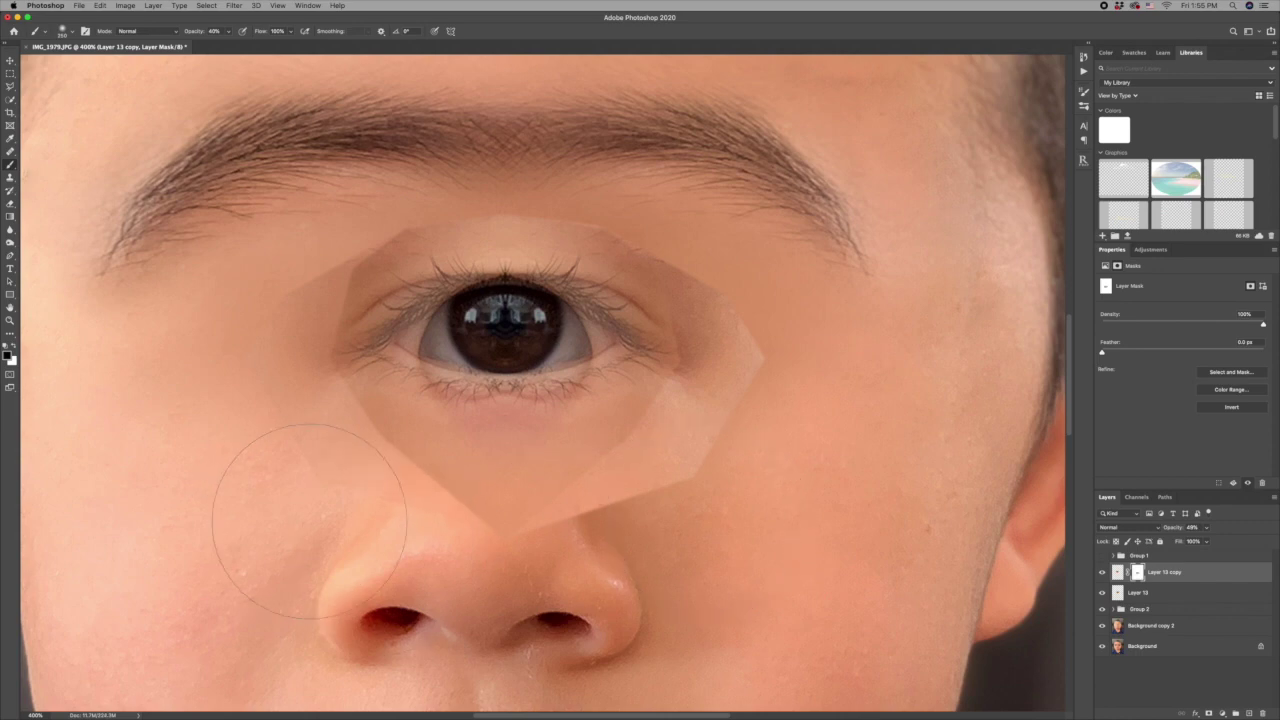
{"action": "left_click_drag", "start_coordinate": [1173, 529], "coordinate": [1250, 527]}
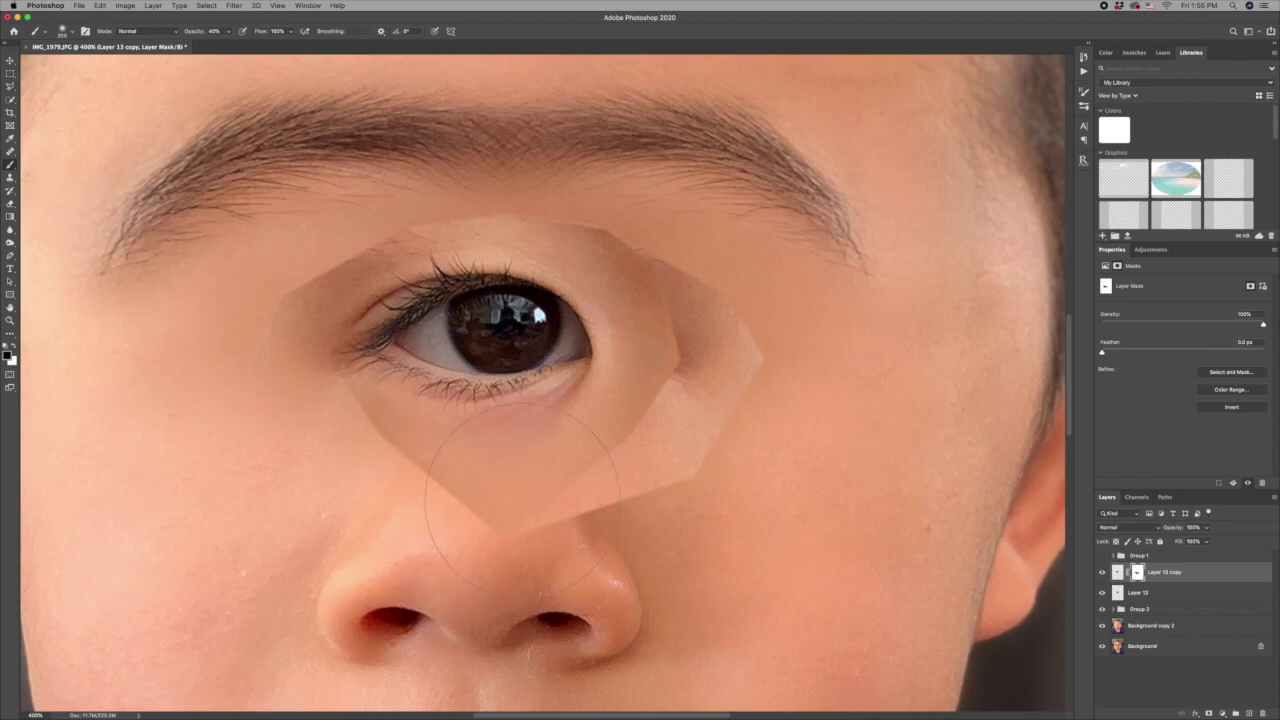
{"action": "mouse_move", "coordinate": [646, 411]}
{"action": "left_mouse_down"}
{"action": "mouse_move", "coordinate": [685, 339]}
{"action": "mouse_move", "coordinate": [680, 361]}
{"action": "mouse_move", "coordinate": [613, 297]}
{"action": "left_mouse_up"}
Soften the flipped eye's mask along its outer edge with a smaller, lower-opacity brush.
{"action": "key", "text": "bracketleft"}
{"action": "key", "text": "bracketleft"}
{"action": "key", "text": "bracketleft"}
{"action": "key", "text": "bracketleft"}
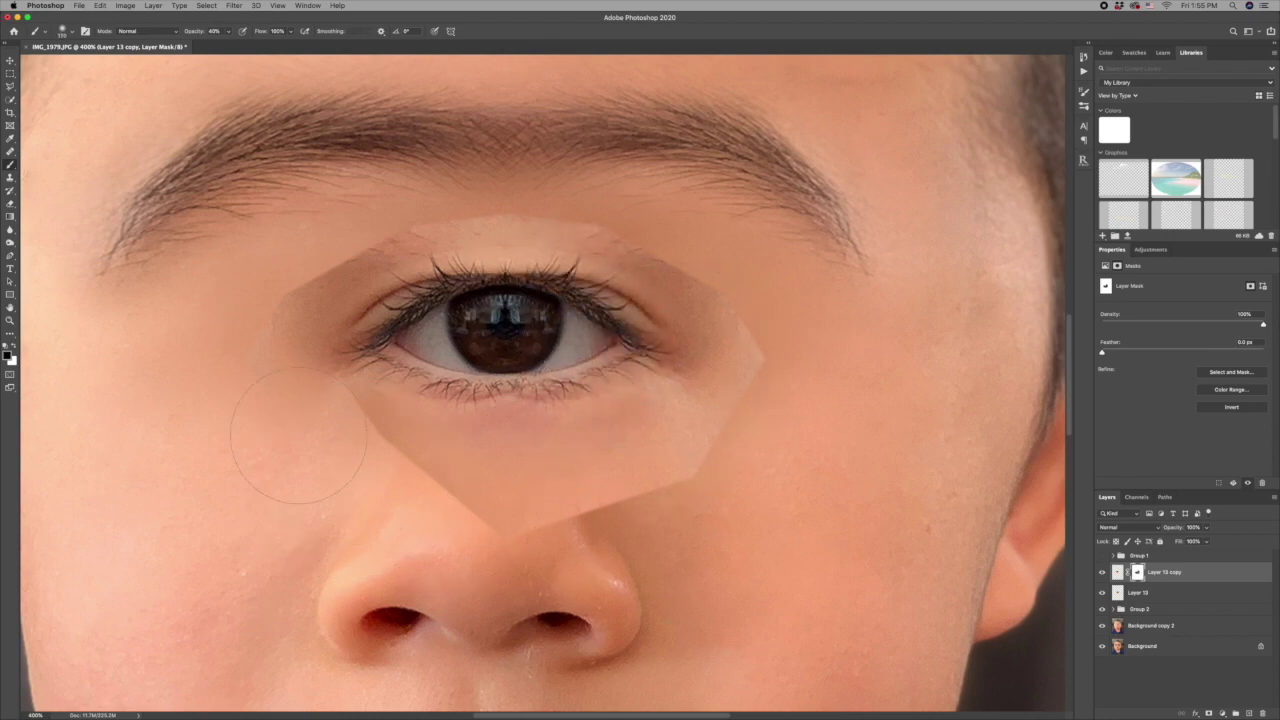
{"action": "left_click_drag", "start_coordinate": [193, 31], "coordinate": [183, 32]}
{"action": "left_click_drag", "start_coordinate": [229, 338], "coordinate": [290, 295]}
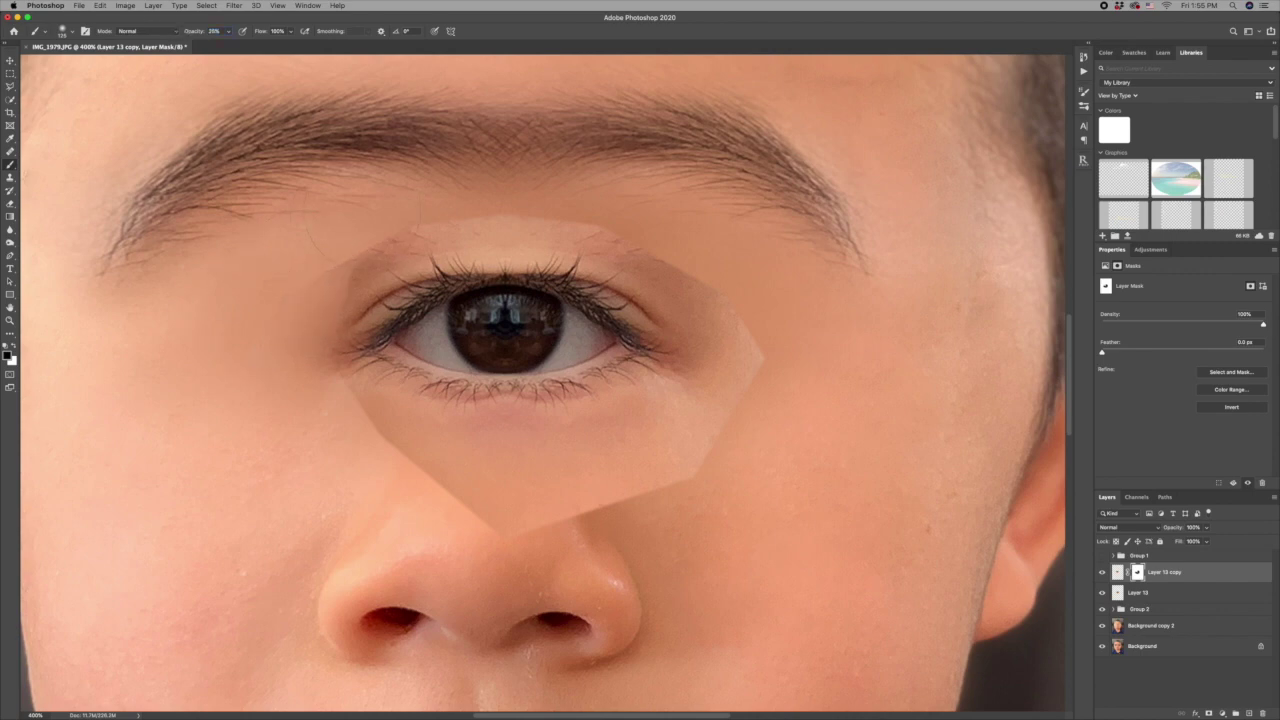
Add a layer mask to Layer 13 and paint out the hard skin edges around the eye at 41% brush opacity.
{"action": "left_click", "coordinate": [1140, 595]}
{"action": "left_click", "coordinate": [1209, 713]}
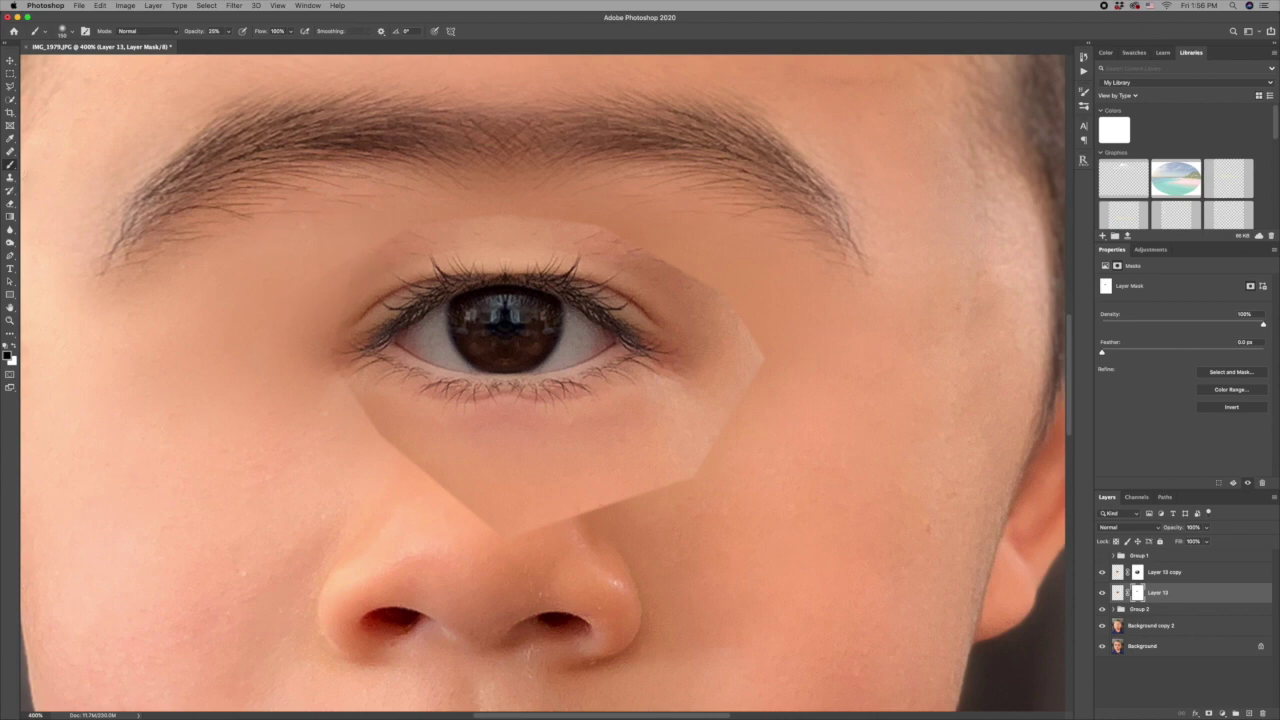
{"action": "left_click_drag", "start_coordinate": [193, 31], "coordinate": [208, 31]}
{"action": "mouse_move", "coordinate": [736, 458]}
{"action": "left_mouse_down"}
{"action": "mouse_move", "coordinate": [650, 526]}
{"action": "mouse_move", "coordinate": [666, 510]}
{"action": "mouse_move", "coordinate": [602, 530]}
{"action": "mouse_move", "coordinate": [516, 518]}
{"action": "mouse_move", "coordinate": [598, 512]}
{"action": "mouse_move", "coordinate": [363, 467]}
{"action": "mouse_move", "coordinate": [335, 429]}
{"action": "mouse_move", "coordinate": [419, 481]}
{"action": "mouse_move", "coordinate": [310, 448]}
{"action": "left_mouse_up"}
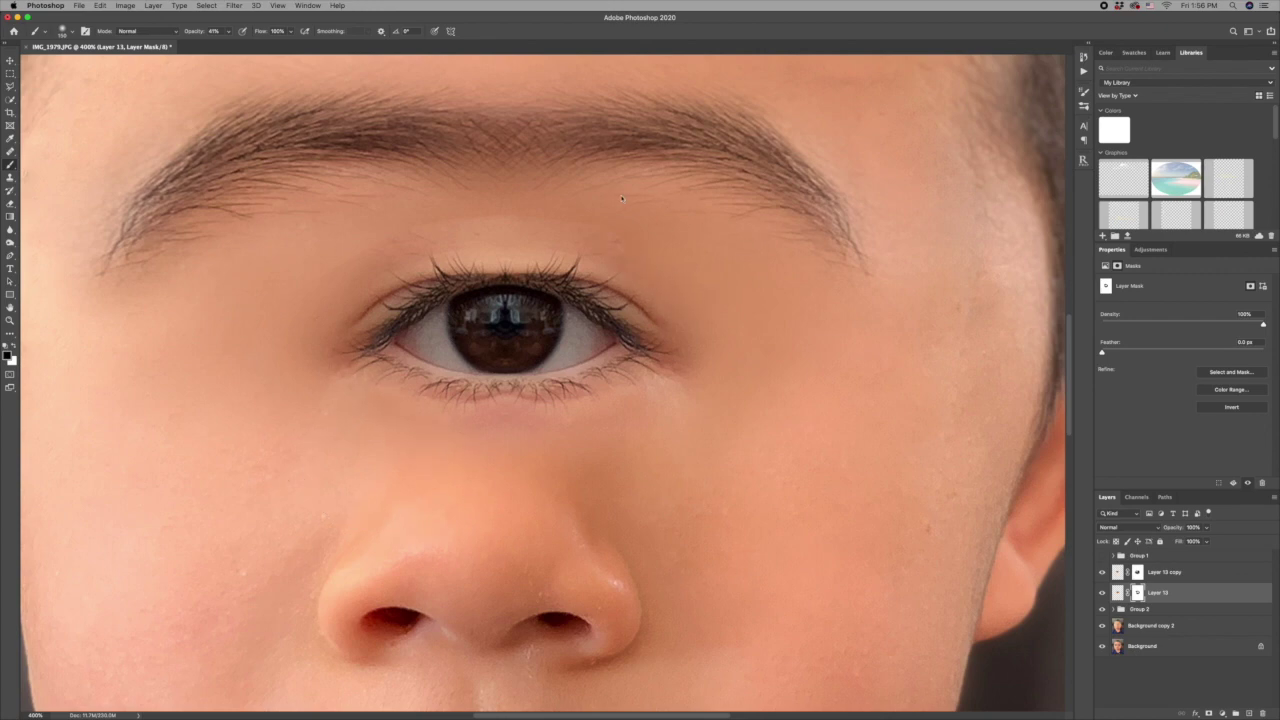
Refine the masks of Layer 13 copy and Layer 13 to smooth the skin around the eye.
{"action": "left_click", "coordinate": [1137, 574]}
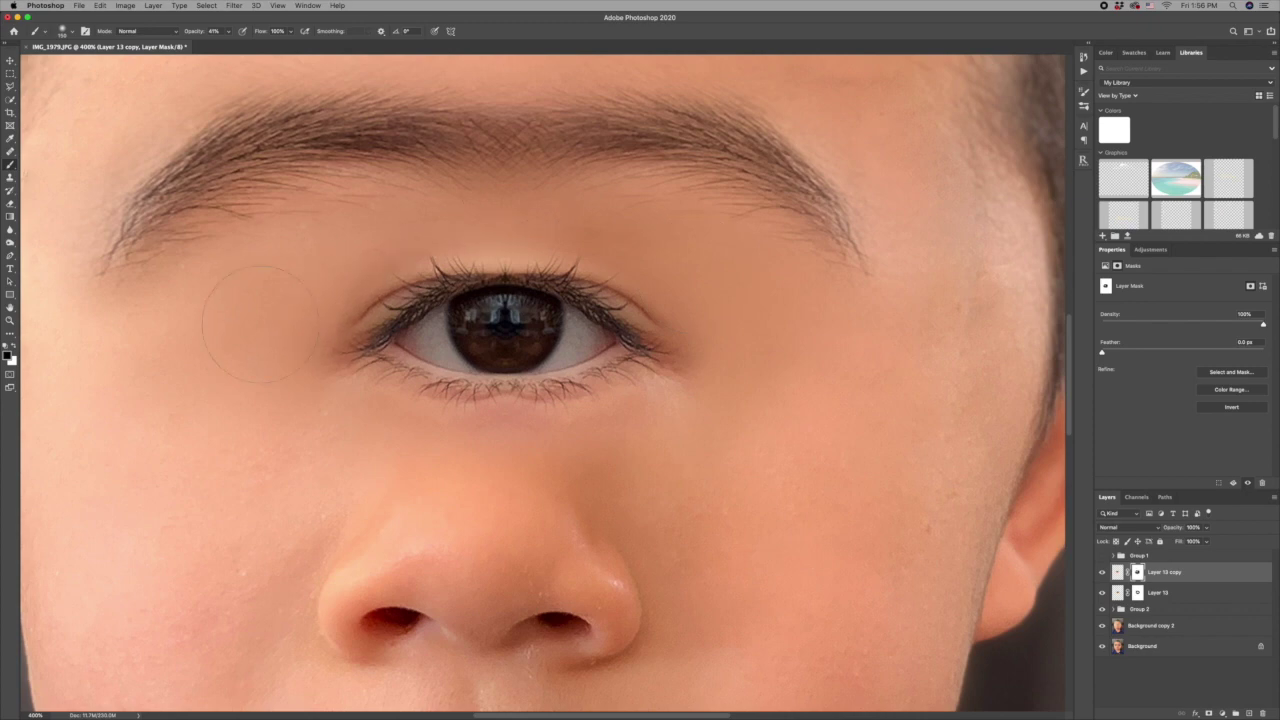
{"action": "left_click", "coordinate": [1102, 573]}
{"action": "left_click", "coordinate": [1102, 573]}
{"action": "left_click", "coordinate": [1138, 593]}
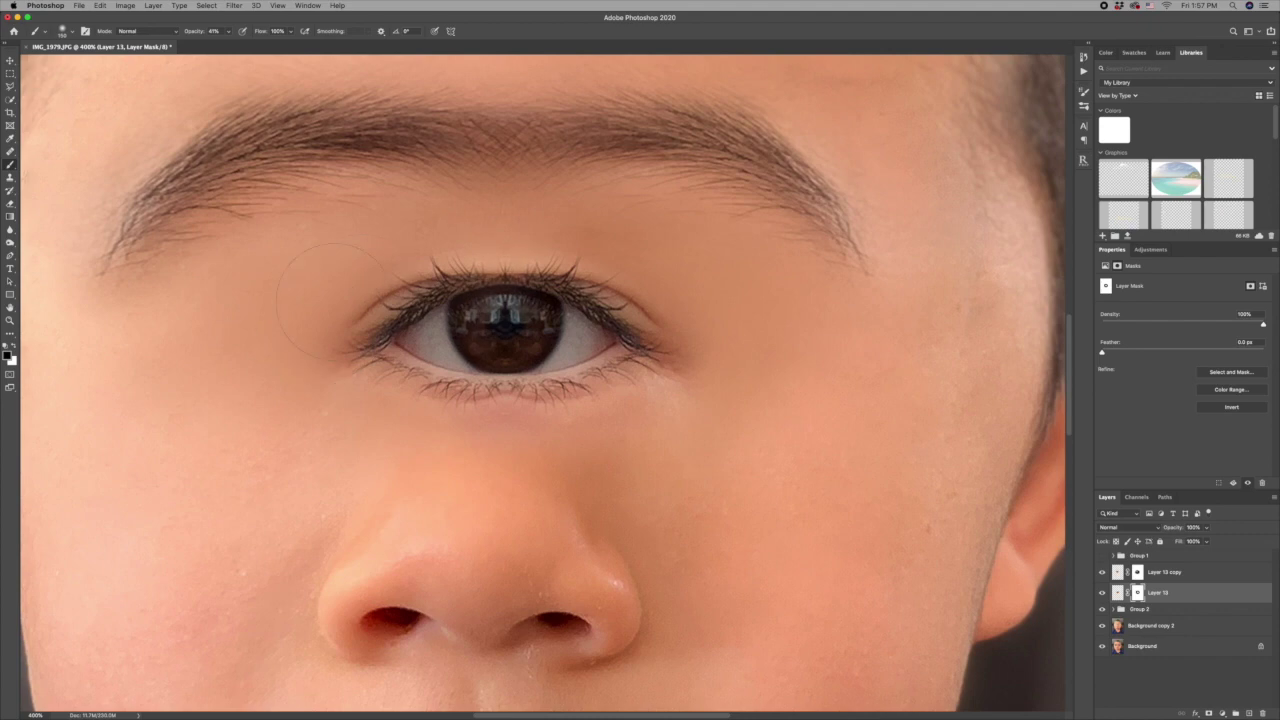
{"action": "left_click", "coordinate": [1138, 572]}
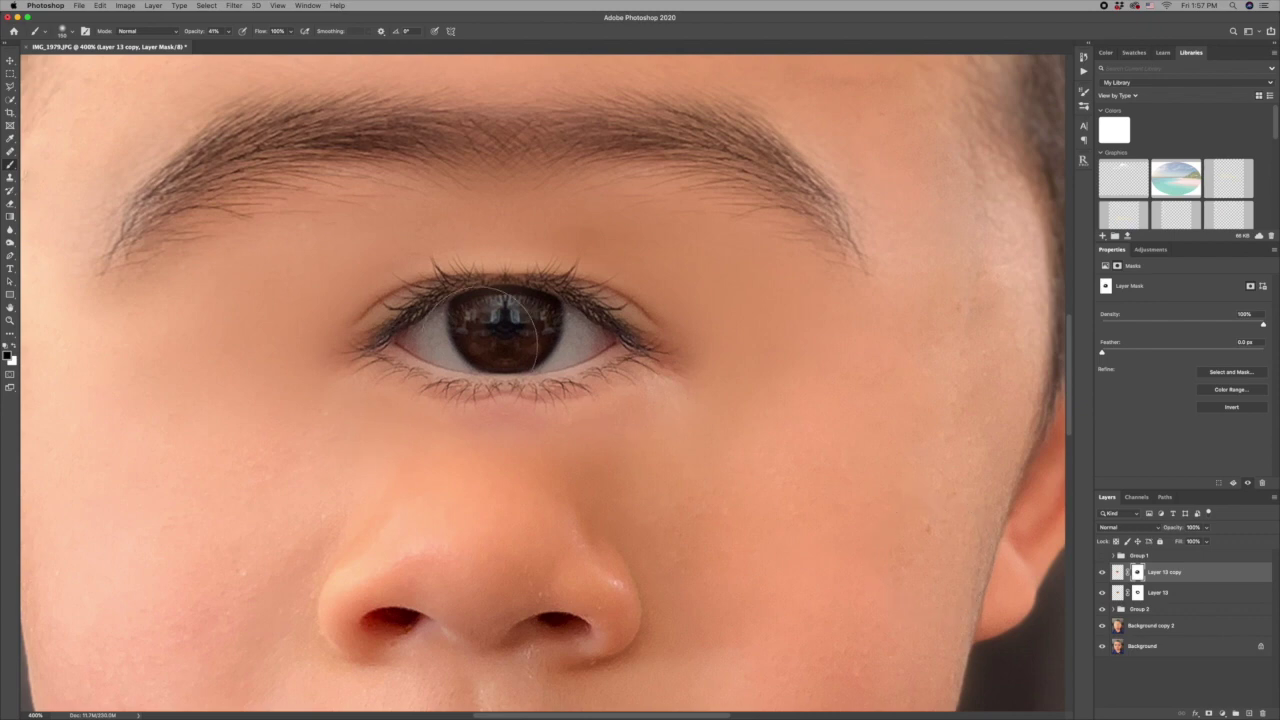
Lasso the lower eyelid and lashes on Layer 13 copy and copy them onto a new layer.
{"action": "key", "text": "v"}
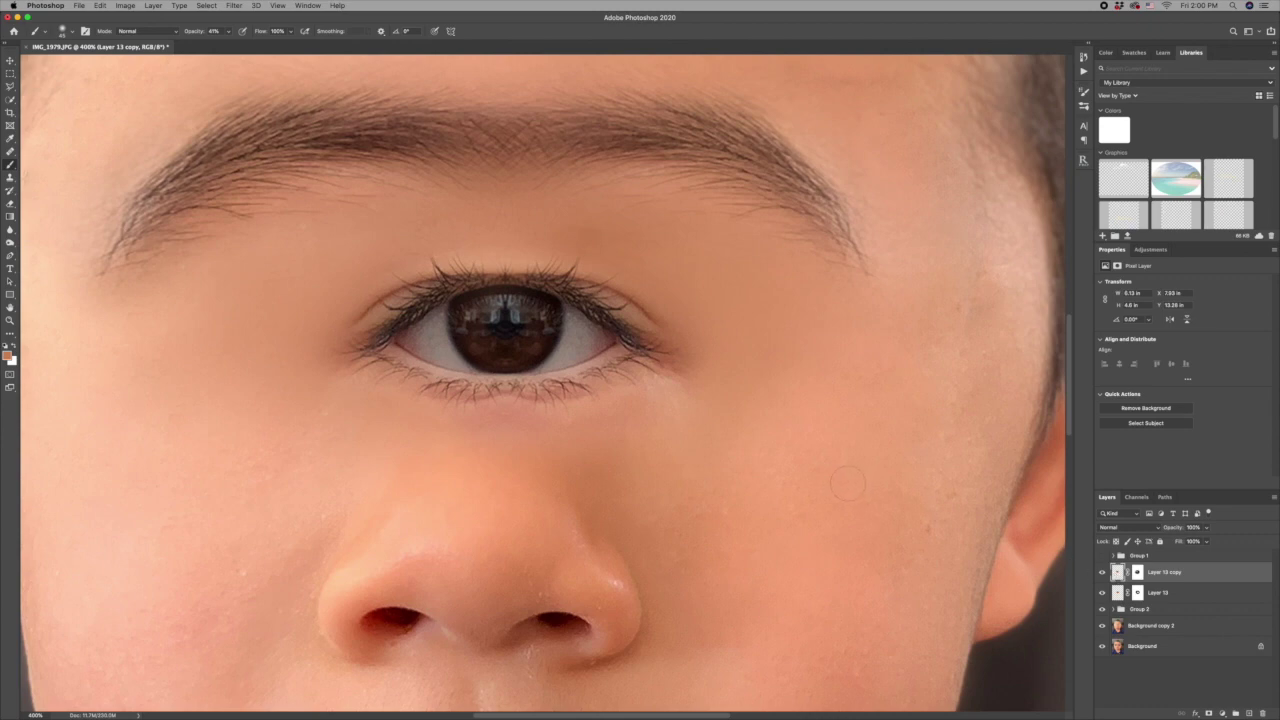
{"action": "key", "text": "l"}
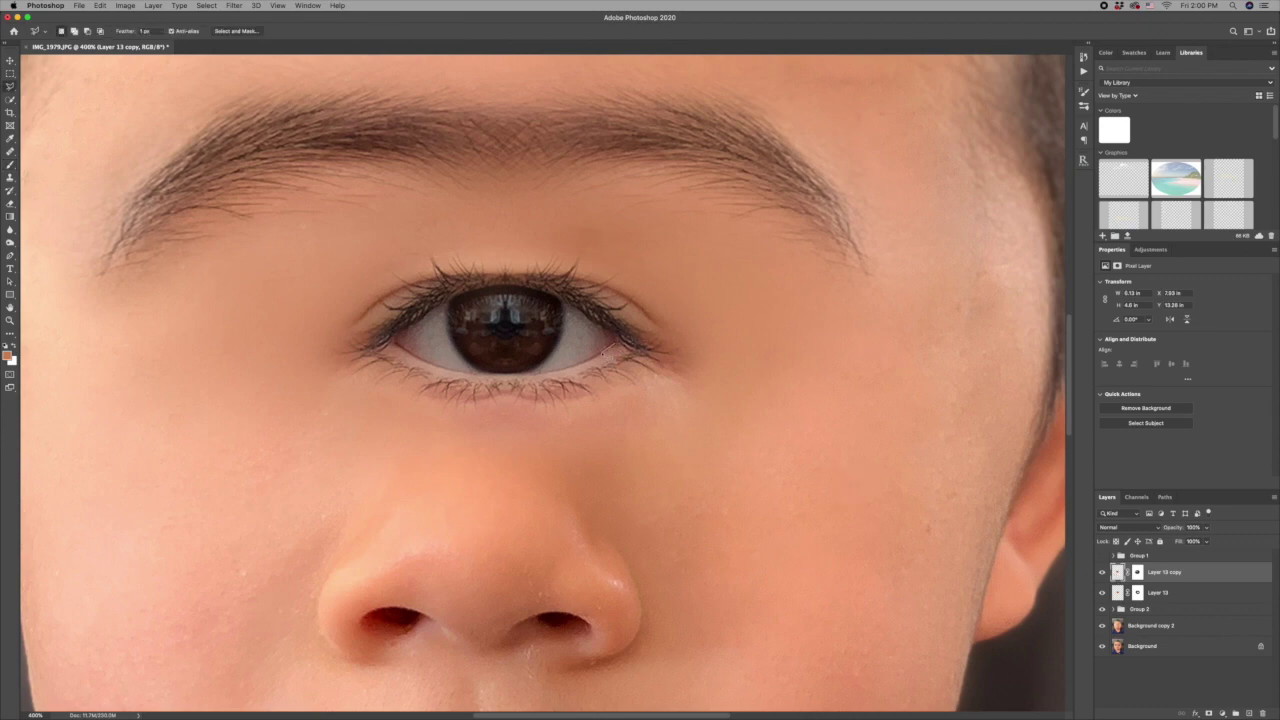
{"action": "left_click", "coordinate": [446, 370]}
{"action": "left_click", "coordinate": [415, 356]}
{"action": "left_click", "coordinate": [396, 343]}
{"action": "left_click", "coordinate": [318, 394]}
{"action": "left_click", "coordinate": [370, 485]}
{"action": "left_click", "coordinate": [594, 493]}
{"action": "left_click", "coordinate": [745, 455]}
{"action": "left_click", "coordinate": [728, 382]}
{"action": "left_click", "coordinate": [616, 346]}
{"action": "key", "text": "ctrl+j"}
Scale the lower-lid copy, rotate it about 9 degrees counterclockwise, and fit it along the eye's lower lash line.
{"action": "key", "text": "super+t"}
{"action": "left_click_drag", "start_coordinate": [751, 494], "coordinate": [957, 515]}
{"action": "left_click_drag", "start_coordinate": [576, 424], "coordinate": [551, 396]}
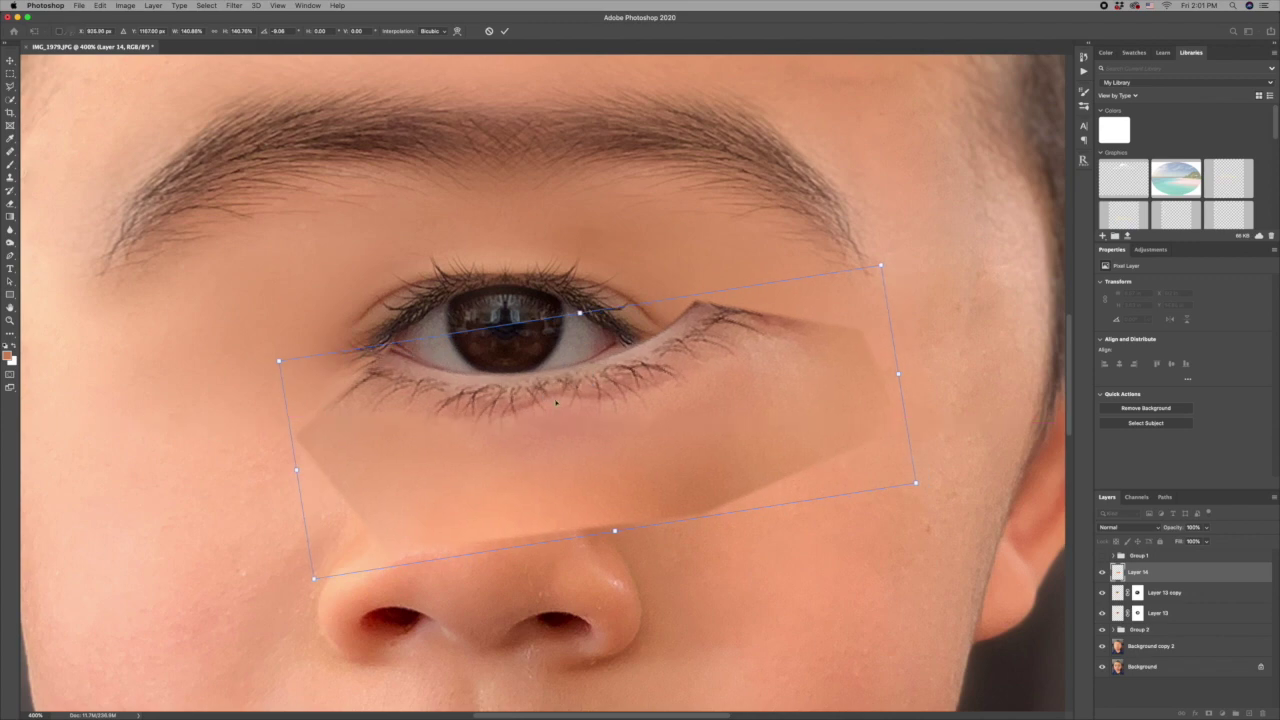
{"action": "left_click_drag", "start_coordinate": [915, 484], "coordinate": [873, 476]}
{"action": "left_click_drag", "start_coordinate": [593, 389], "coordinate": [622, 390]}
{"action": "left_click_drag", "start_coordinate": [899, 474], "coordinate": [765, 448]}
{"action": "left_click_drag", "start_coordinate": [598, 406], "coordinate": [643, 410]}
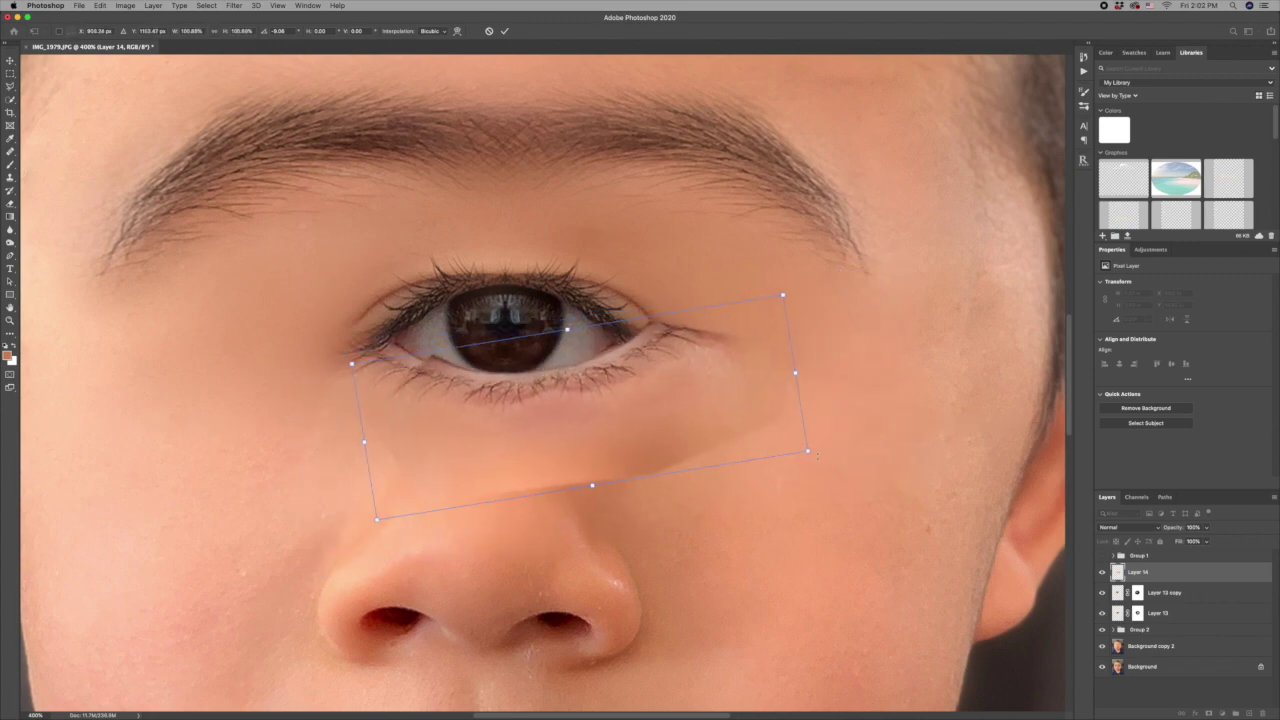
{"action": "left_click_drag", "start_coordinate": [832, 468], "coordinate": [832, 456]}
{"action": "left_click_drag", "start_coordinate": [643, 412], "coordinate": [640, 408]}
{"action": "key", "text": "Return"}
Mask the lower-lid copy so only its useful lashes blend into the eye, and compare with the layer hidden and shown.
{"action": "left_click", "coordinate": [1209, 713]}
{"action": "key", "text": "b"}
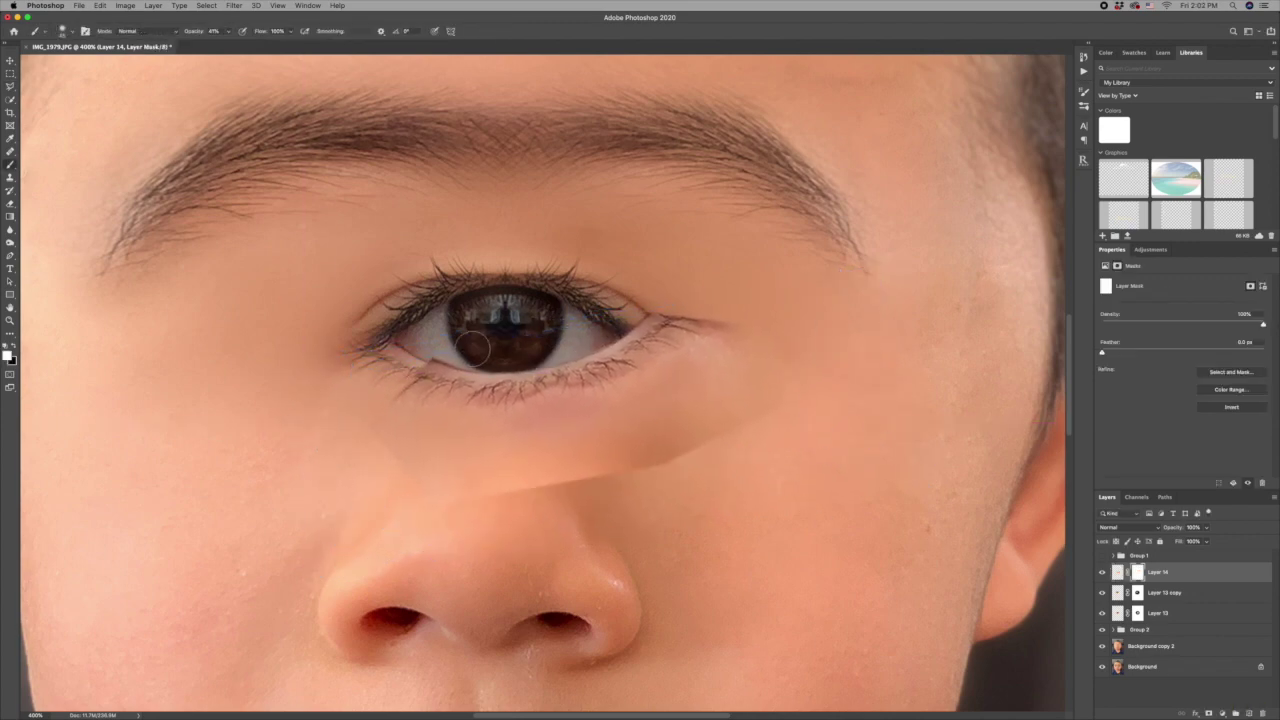
{"action": "key", "text": "x"}
{"action": "key", "text": "bracketright"}
{"action": "key", "text": "bracketright"}
{"action": "key", "text": "bracketright"}
{"action": "mouse_move", "coordinate": [410, 495]}
{"action": "left_mouse_down"}
{"action": "mouse_move", "coordinate": [585, 490]}
{"action": "mouse_move", "coordinate": [715, 425]}
{"action": "mouse_move", "coordinate": [706, 338]}
{"action": "mouse_move", "coordinate": [683, 368]}
{"action": "left_mouse_up"}
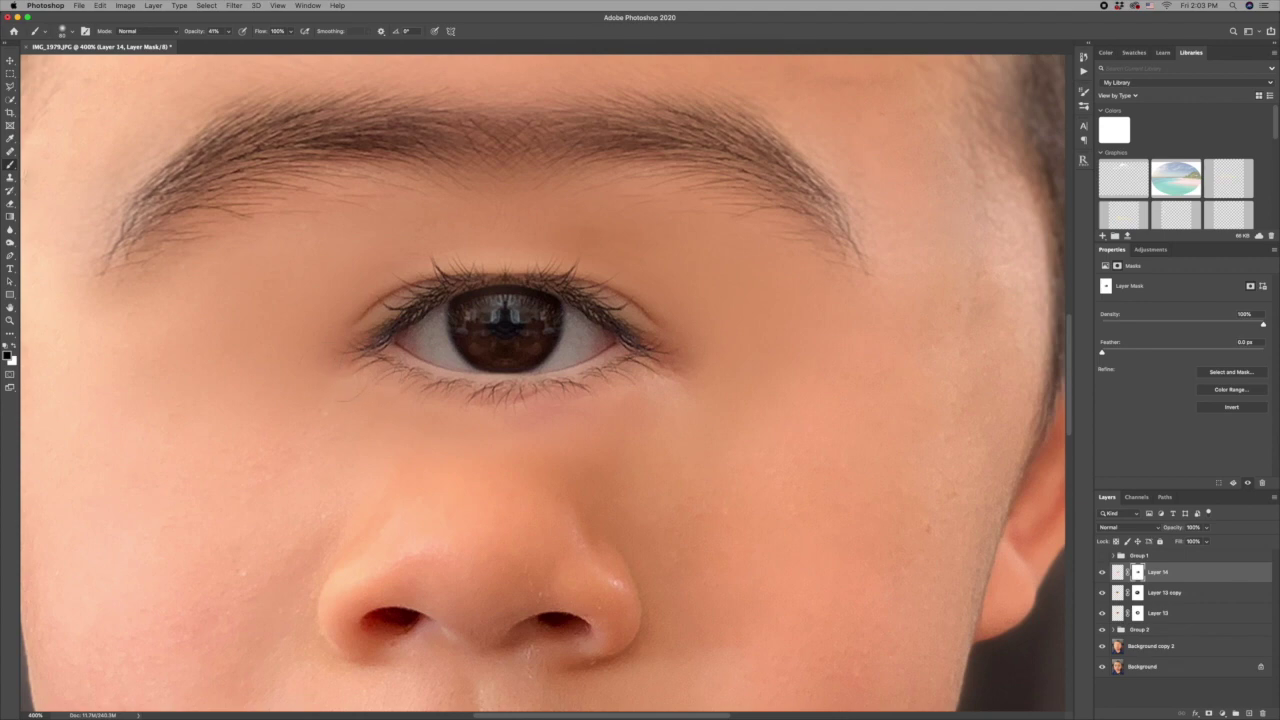
{"action": "left_click", "coordinate": [1101, 574]}
{"action": "left_click", "coordinate": [1101, 574]}
{"action": "left_click", "coordinate": [1101, 574]}
{"action": "left_click", "coordinate": [1101, 574]}
Group Layer 14, Layer 13 copy and Layer 13, and name the group Eyeball.
{"action": "key", "text": "super+1"}
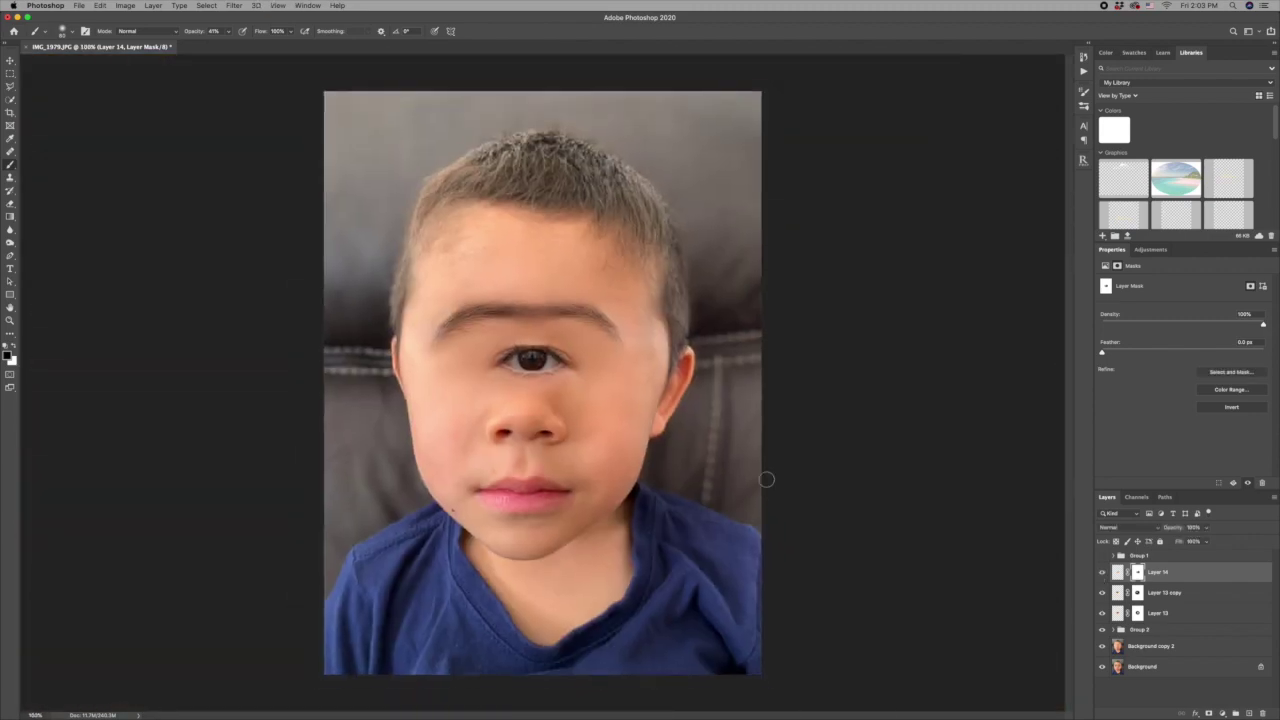
{"action": "left_click", "coordinate": [1184, 617], "text": "shift"}
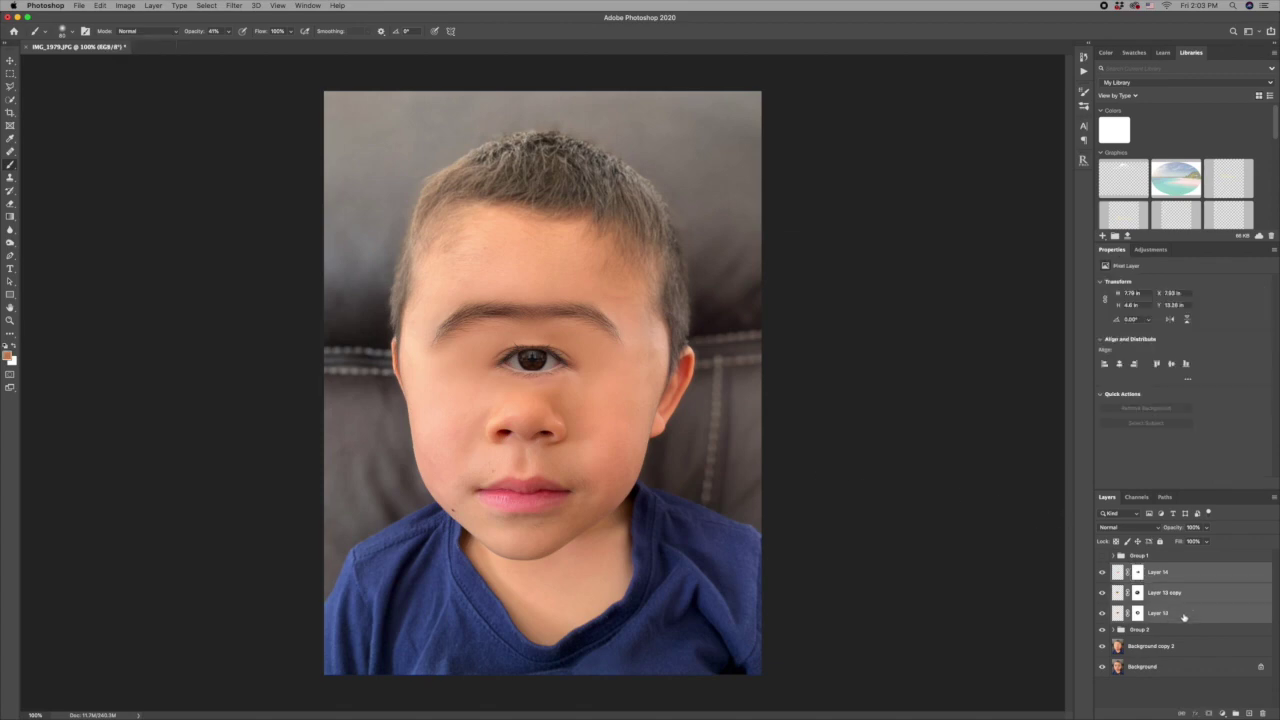
{"action": "left_click", "coordinate": [1236, 713]}
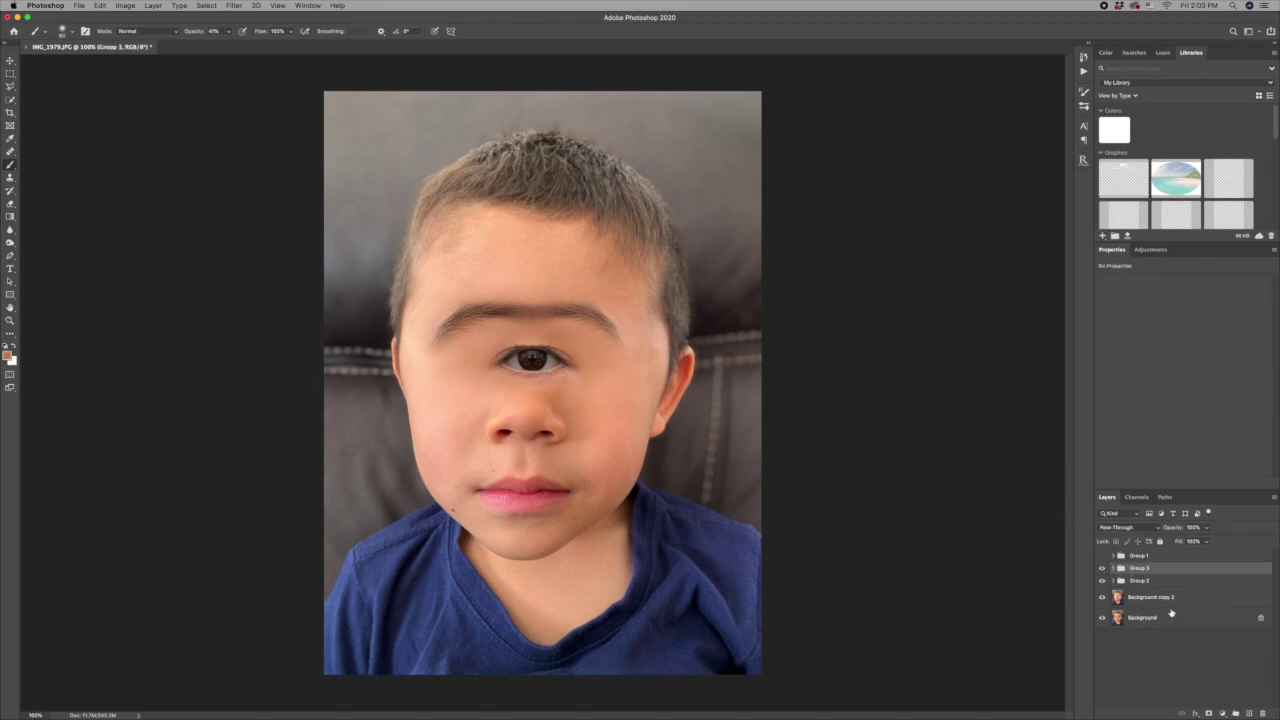
{"action": "double_click", "coordinate": [1146, 568]}
{"action": "type", "text": "C"}
{"action": "key", "text": "Return"}
Check the contents of Group 2 and rename the group Eyebrows.
{"action": "left_click", "coordinate": [1113, 581]}
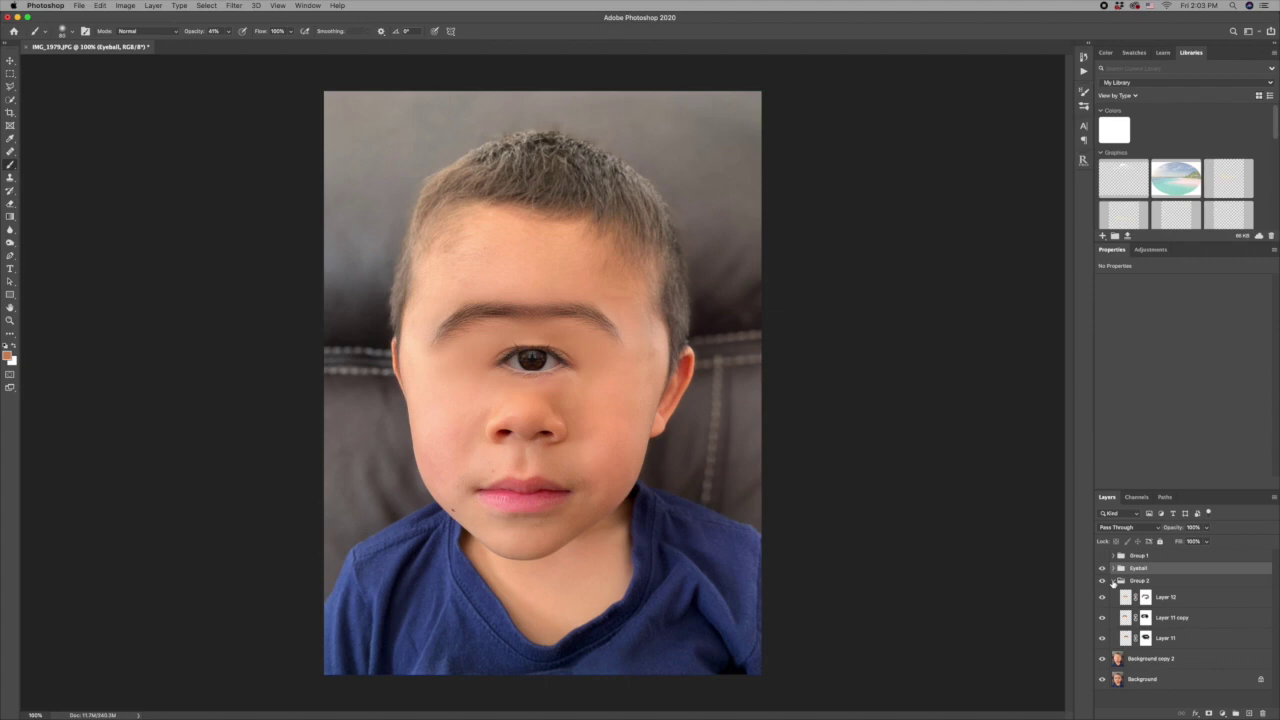
{"action": "left_click", "coordinate": [1113, 581]}
{"action": "double_click", "coordinate": [1137, 581]}
{"action": "type", "text": "Eyebrows"}
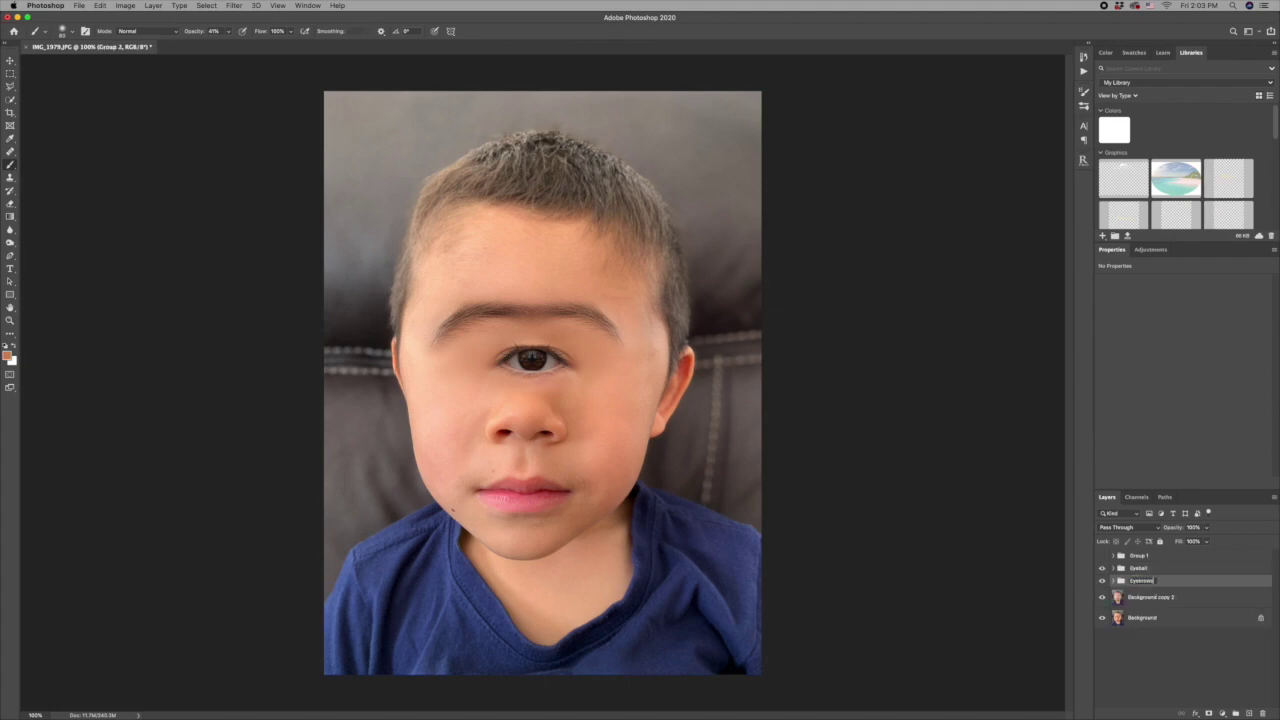
{"action": "key", "text": "Return"}
Enlarge the Eyeball group with Free Transform and nudge it into the center beneath the eyebrow.
{"action": "left_click", "coordinate": [1154, 568]}
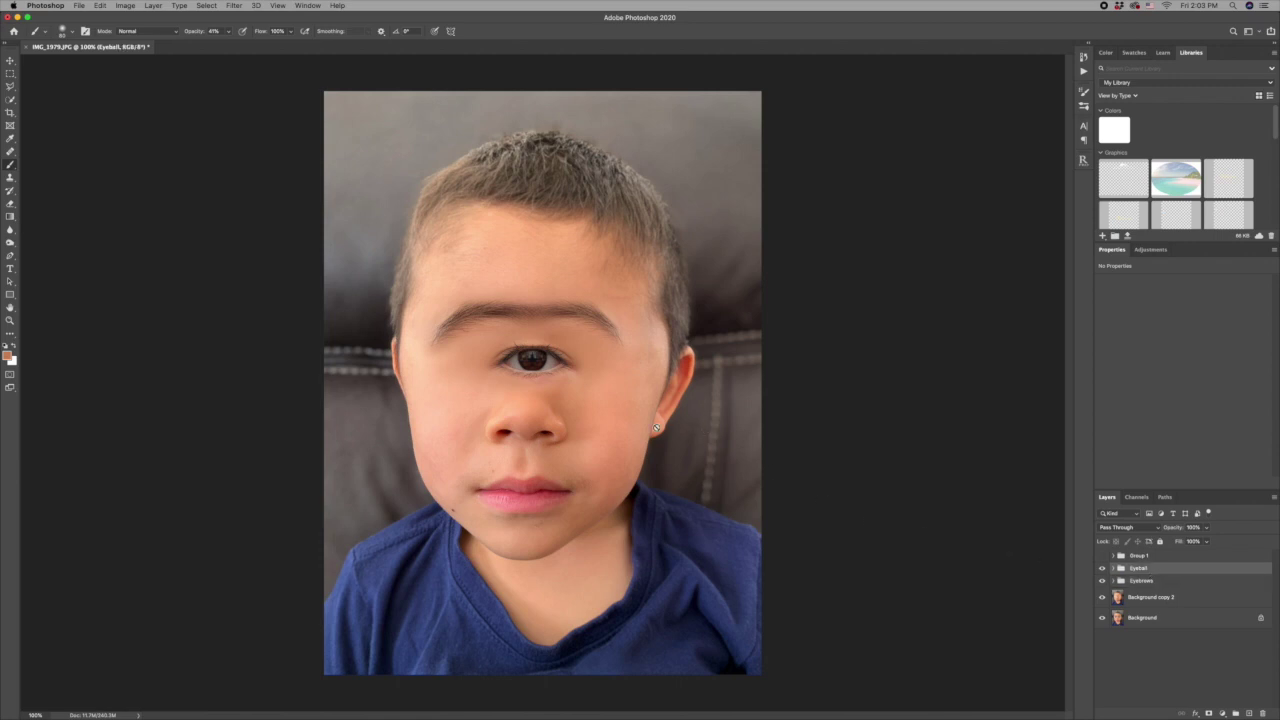
{"action": "key", "text": "super+t"}
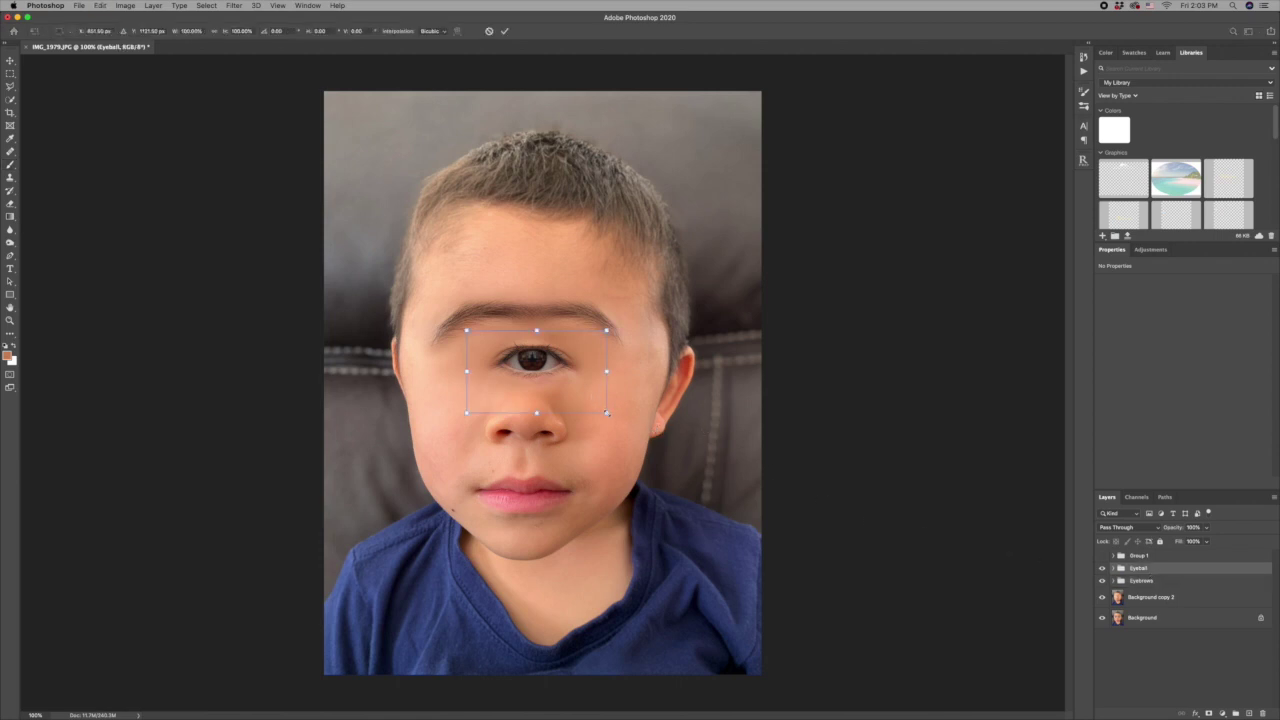
{"action": "left_click_drag", "start_coordinate": [607, 413], "coordinate": [646, 430]}
{"action": "mouse_move", "coordinate": [540, 354]}
{"action": "left_mouse_down"}
{"action": "mouse_move", "coordinate": [528, 372]}
{"action": "mouse_move", "coordinate": [528, 360]}
{"action": "left_mouse_up"}
{"action": "key", "text": "Return"}
{"action": "key", "text": "v"}
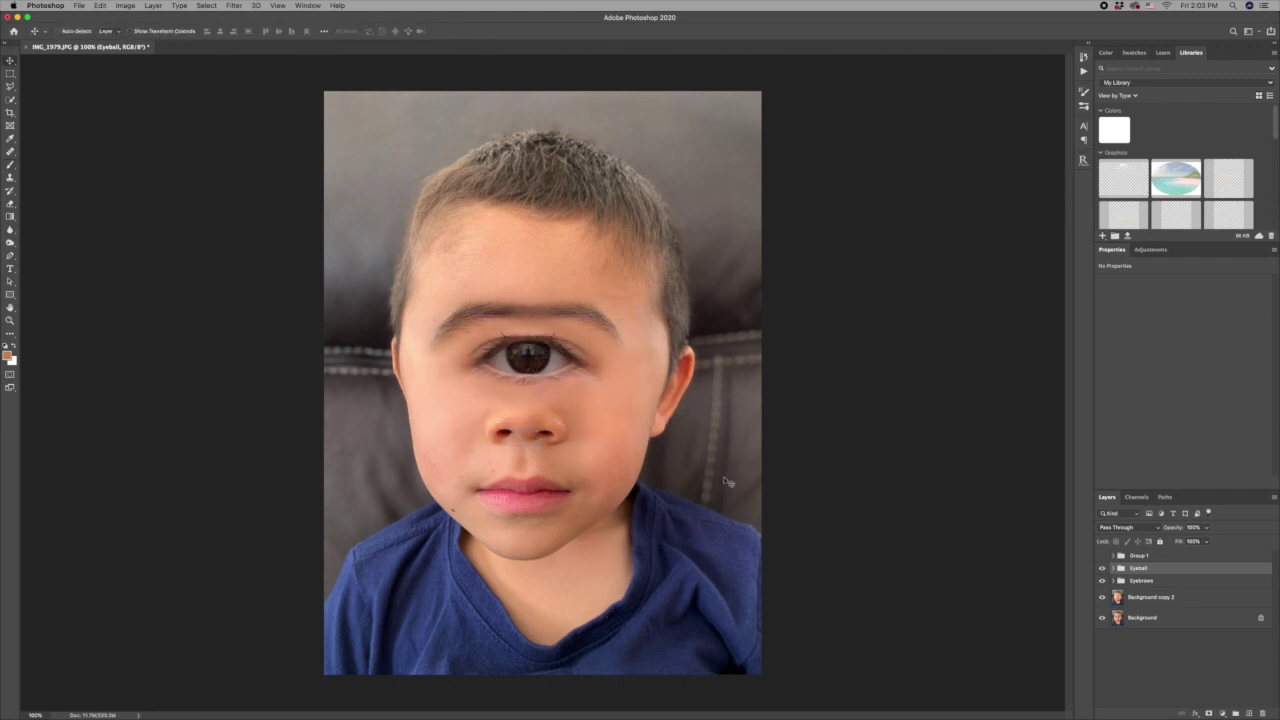
{"action": "key", "text": "shift+Left"}
{"action": "key", "text": "shift+Up"}
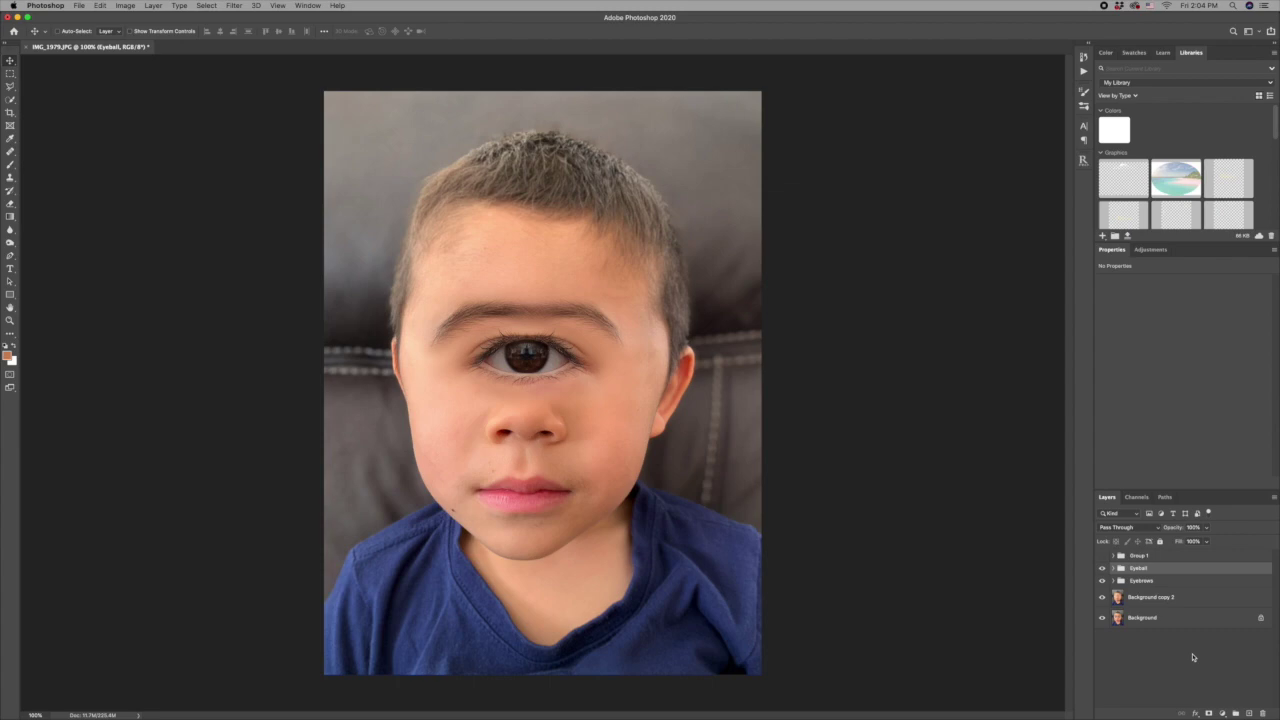
Add a Levels adjustment above the Eyeball group with inputs of about 17, 1.16 and 249, and compare the image with it off and on.
{"action": "left_click", "coordinate": [1223, 716]}
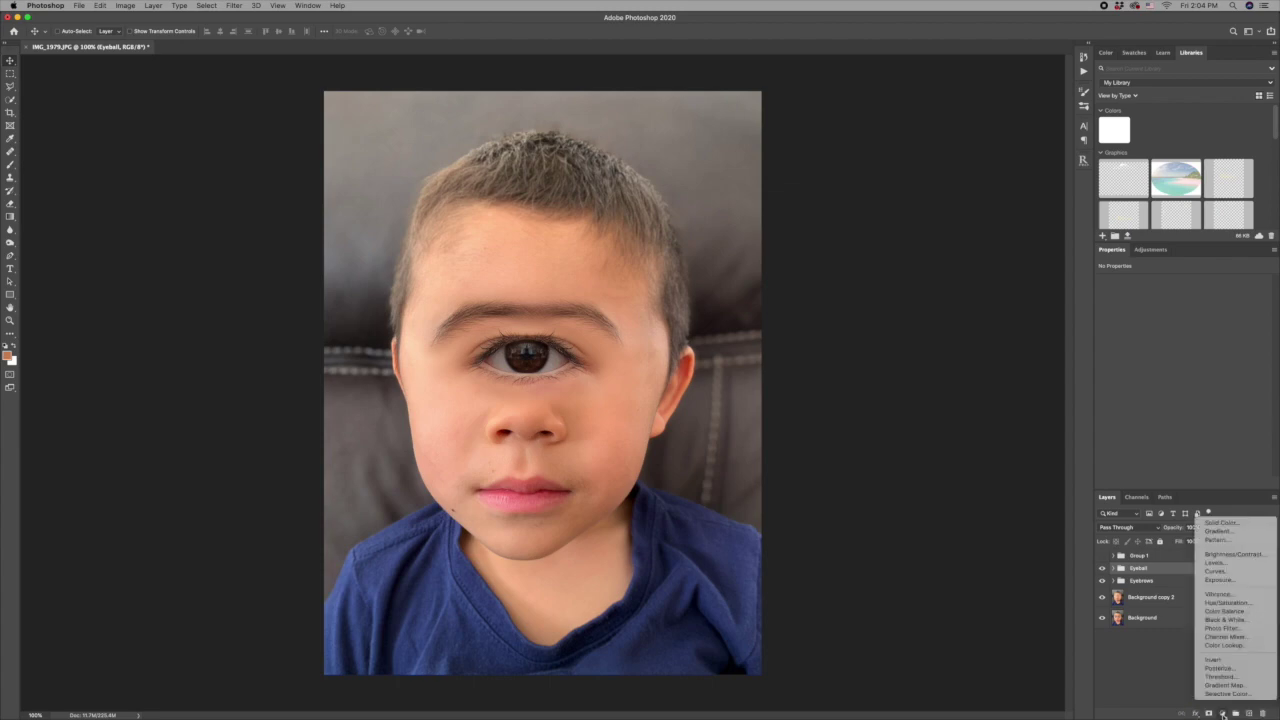
{"action": "left_click", "coordinate": [1215, 564]}
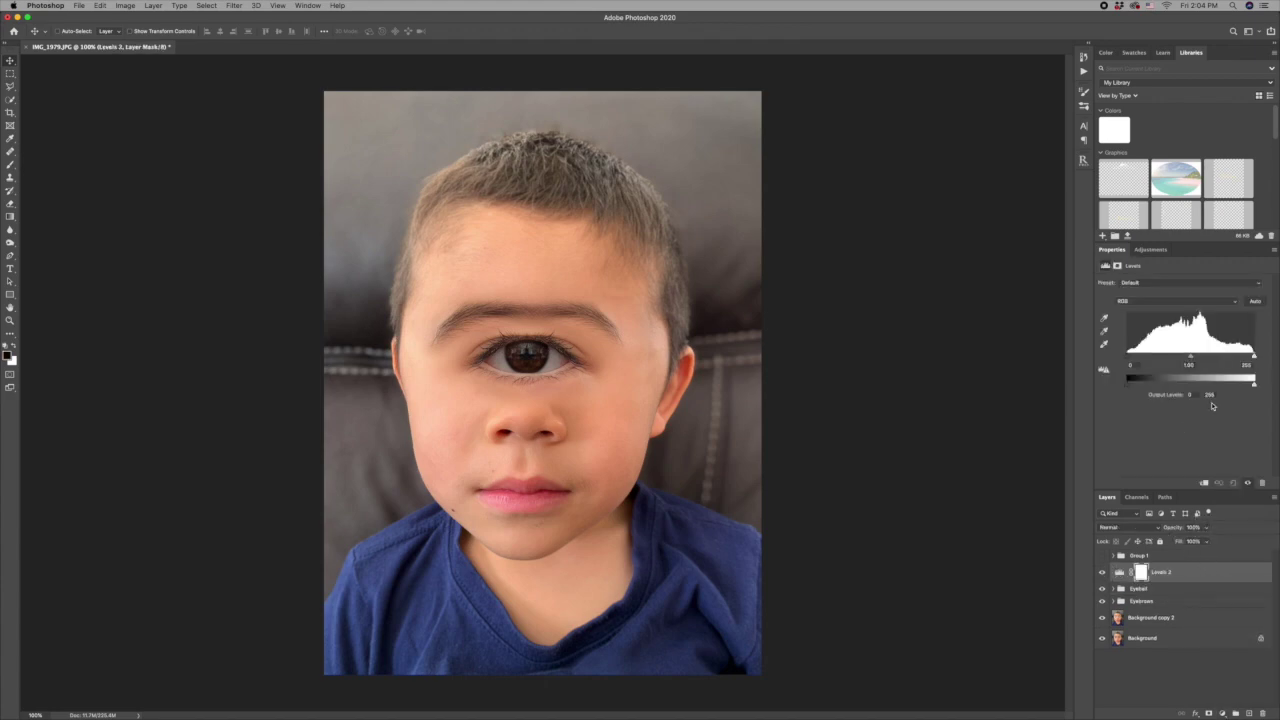
{"action": "left_click_drag", "start_coordinate": [1190, 358], "coordinate": [1183, 360]}
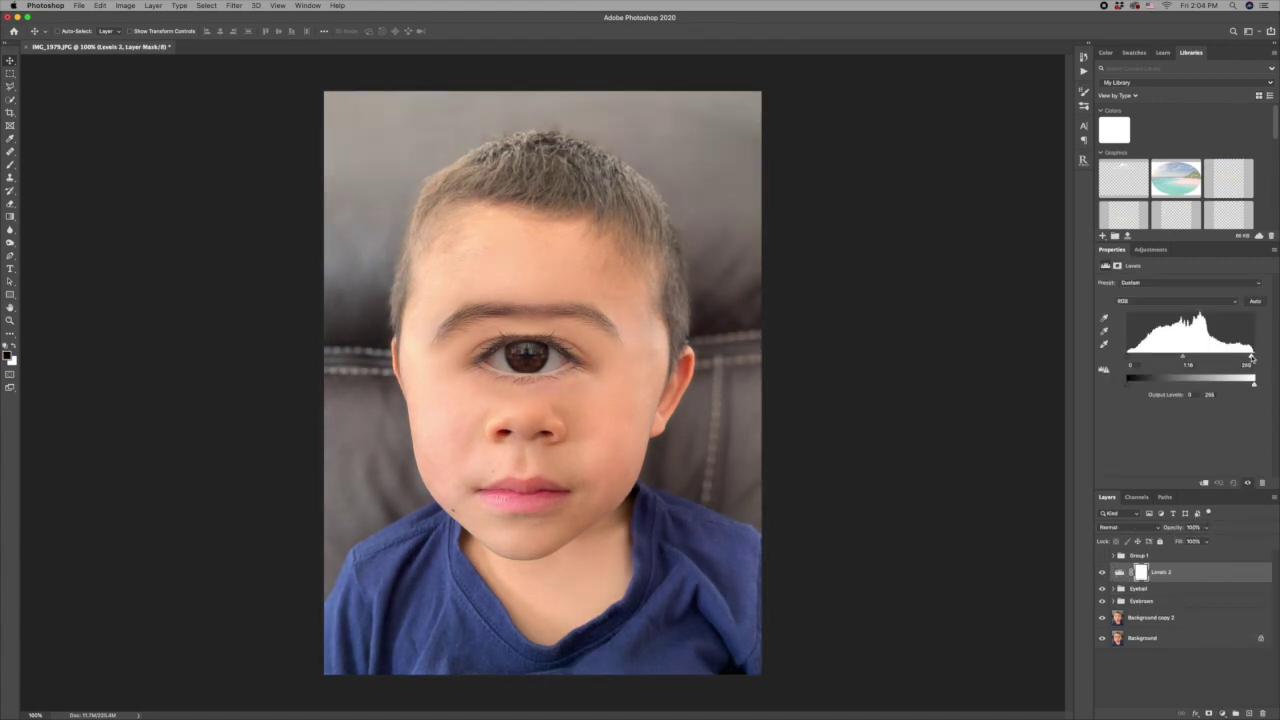
{"action": "left_click_drag", "start_coordinate": [1130, 358], "coordinate": [1135, 360]}
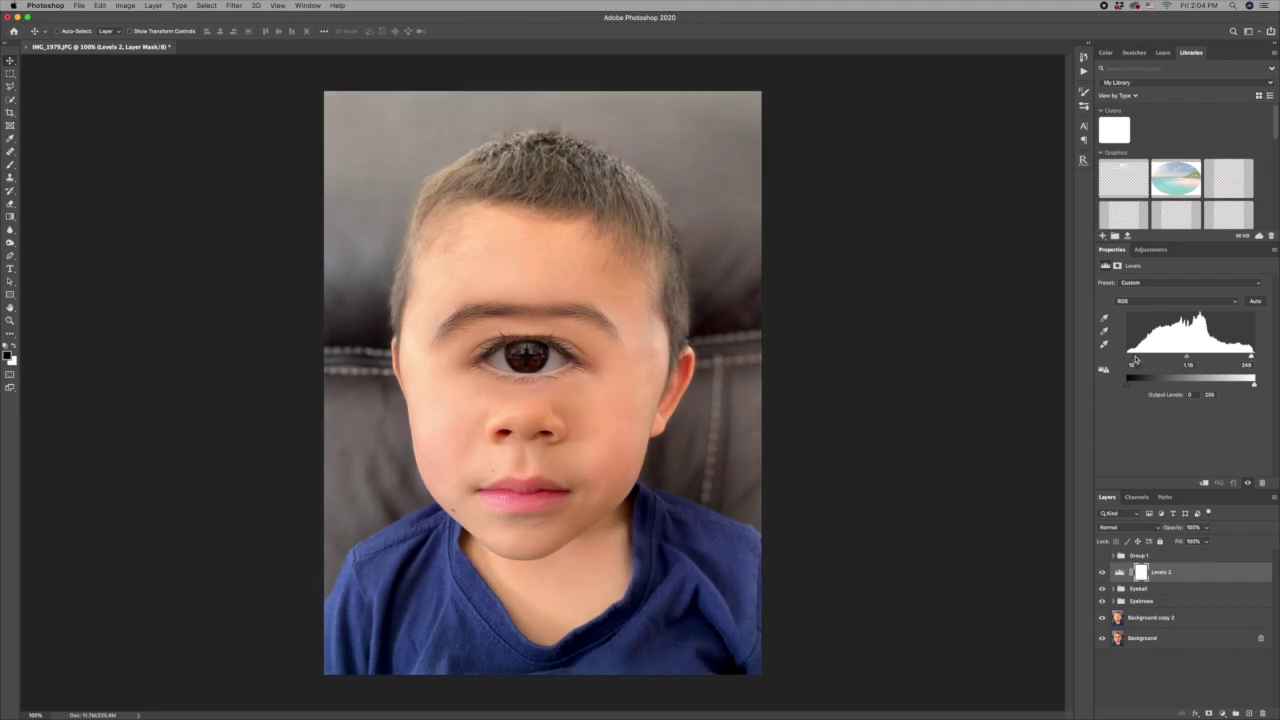
{"action": "left_click", "coordinate": [1248, 483]}
{"action": "left_click", "coordinate": [1249, 484]}
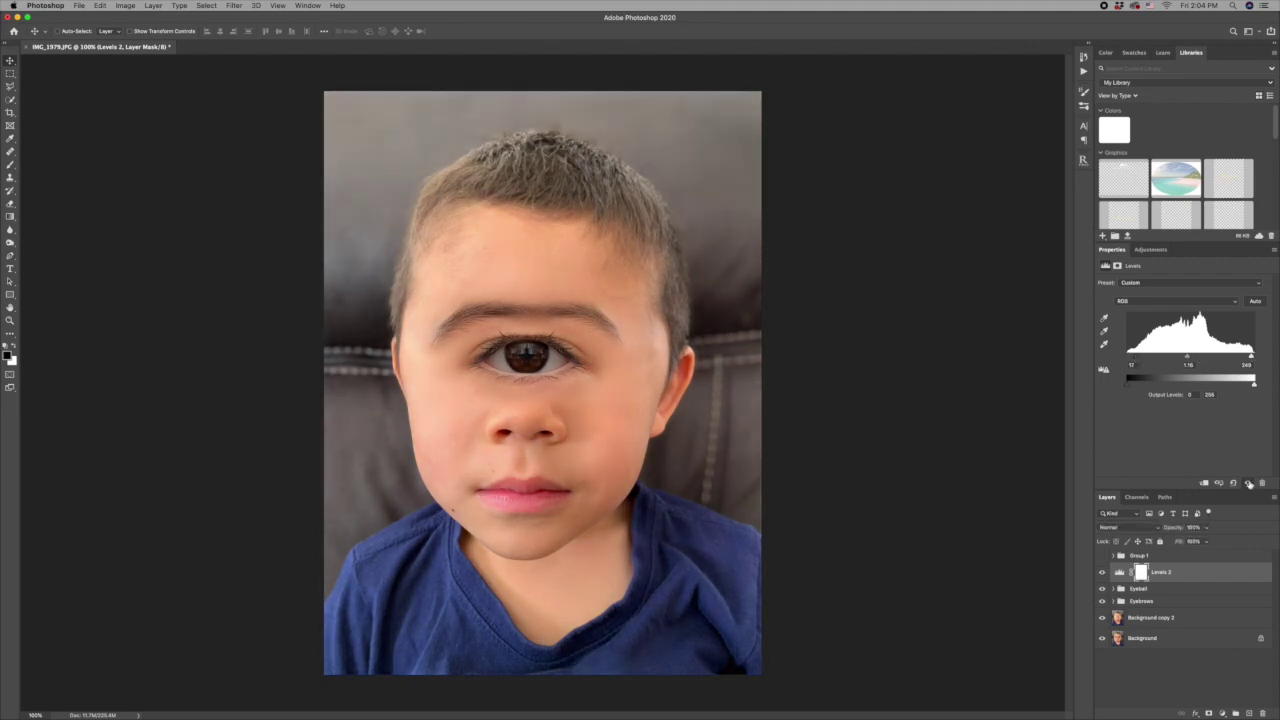
{"action": "left_click", "coordinate": [1248, 483]}
{"action": "left_click", "coordinate": [1248, 483]}
{"action": "left_click", "coordinate": [1248, 483]}
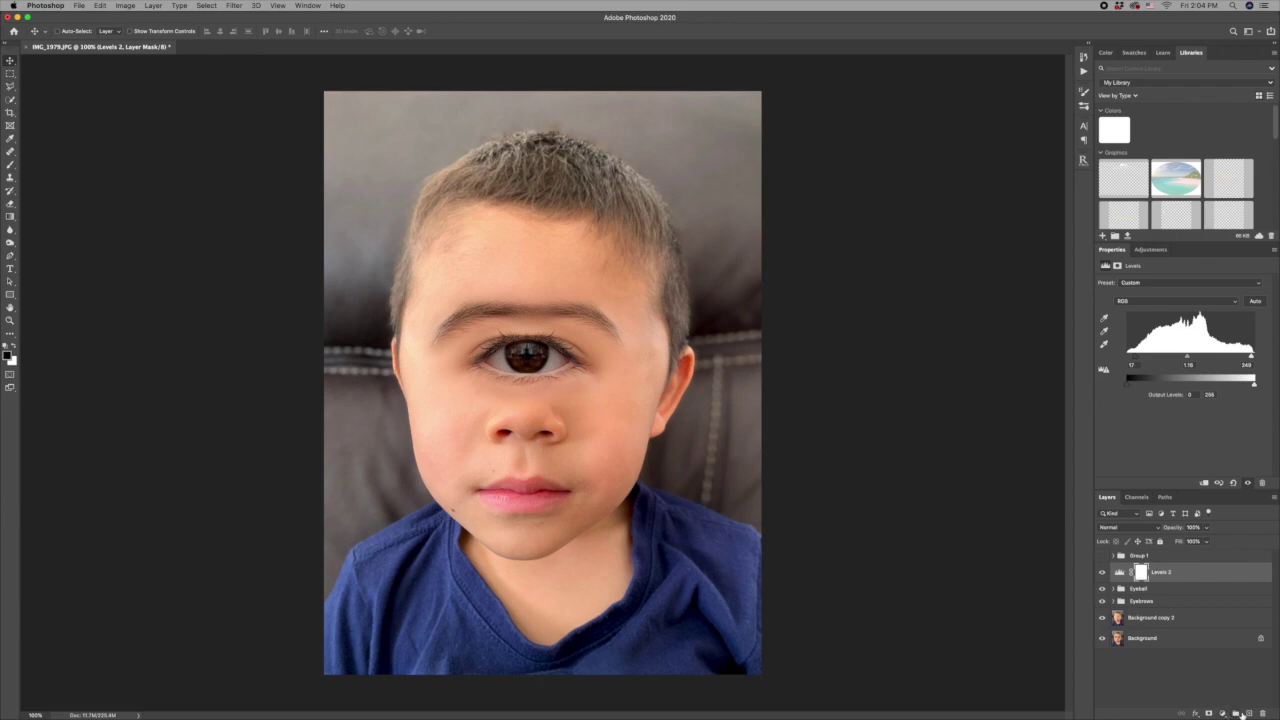
Add a Hue/Saturation adjustment above the Levels layer with saturation about -33 and lightness about -4.
{"action": "left_click", "coordinate": [1223, 713]}
{"action": "left_click", "coordinate": [1228, 610]}
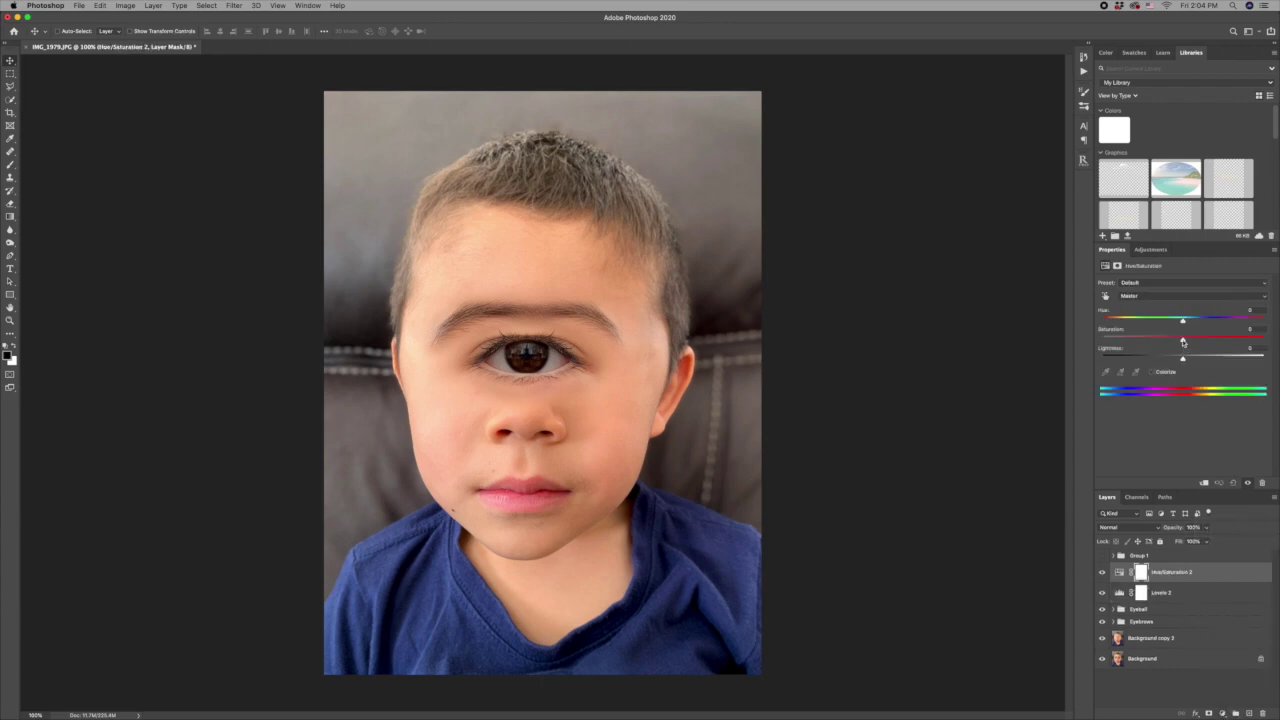
{"action": "left_click_drag", "start_coordinate": [1179, 342], "coordinate": [1160, 342]}
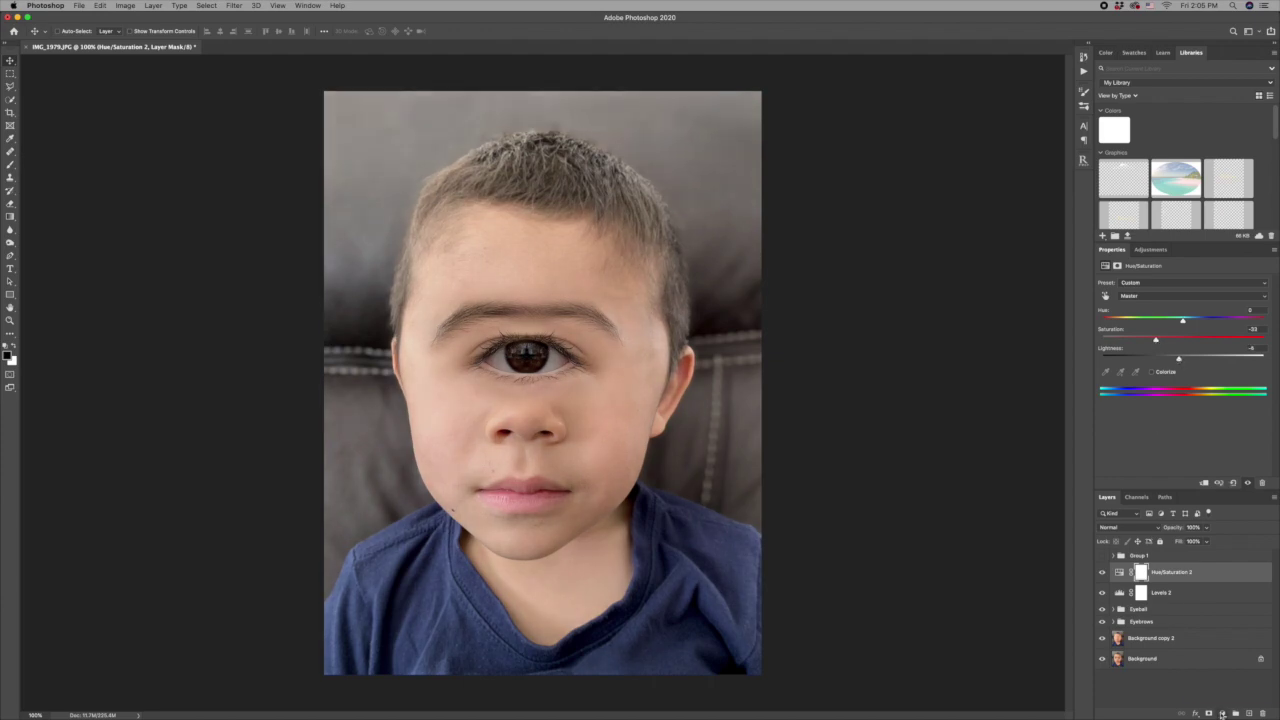
Add a Curves adjustment that pulls in the white point, darkens the shadows and midtones, and lifts the highlights for stronger contrast.
{"action": "left_click", "coordinate": [1222, 713]}
{"action": "left_click", "coordinate": [1230, 577]}
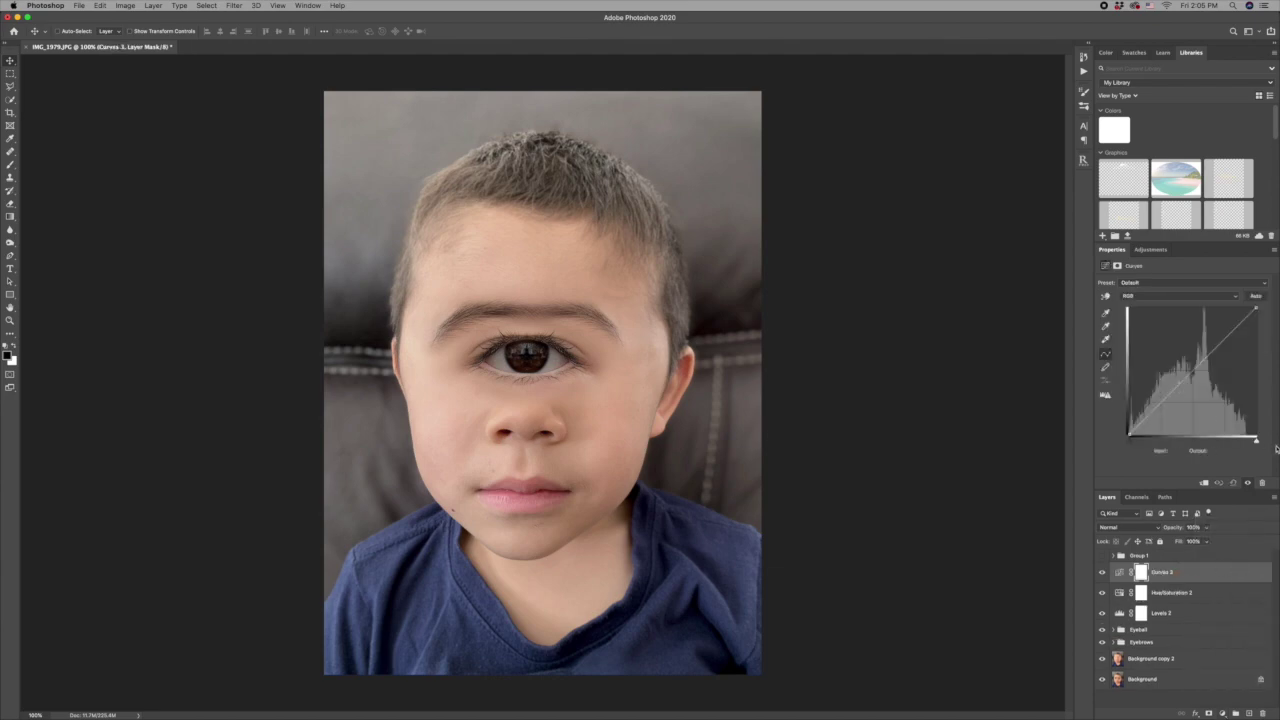
{"action": "left_click_drag", "start_coordinate": [1256, 441], "coordinate": [1249, 443]}
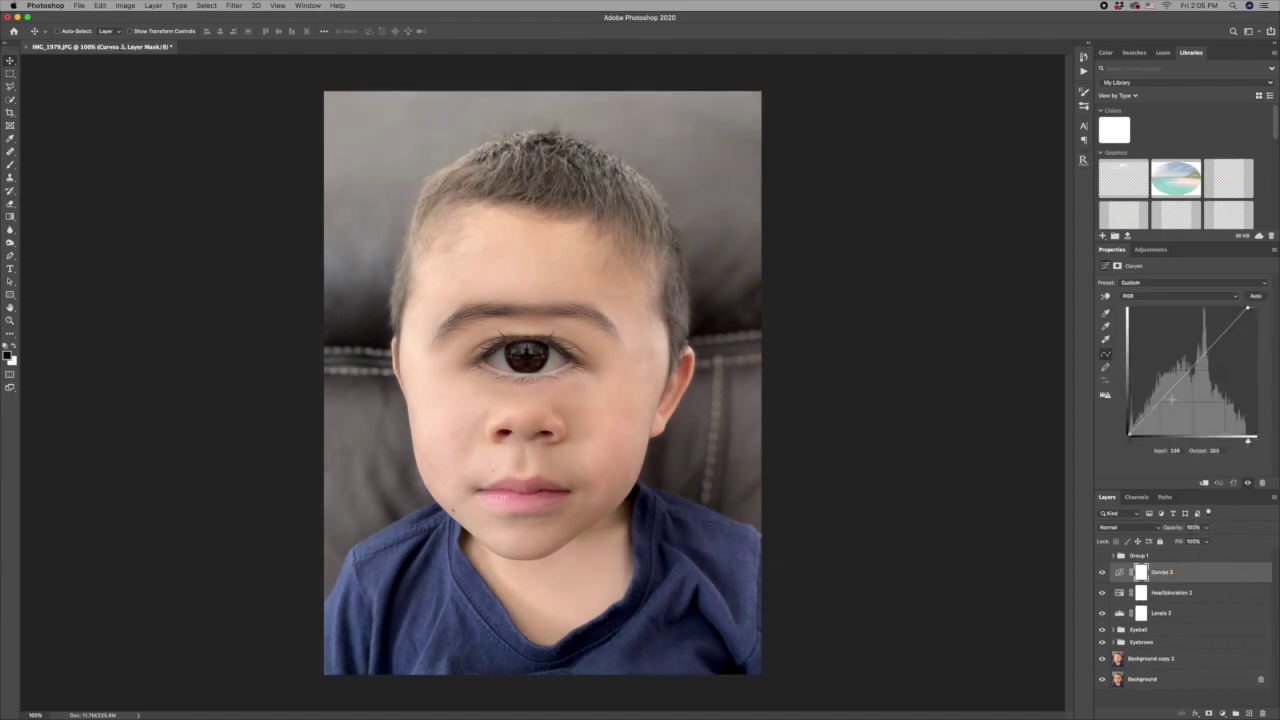
{"action": "left_click_drag", "start_coordinate": [1165, 395], "coordinate": [1171, 404]}
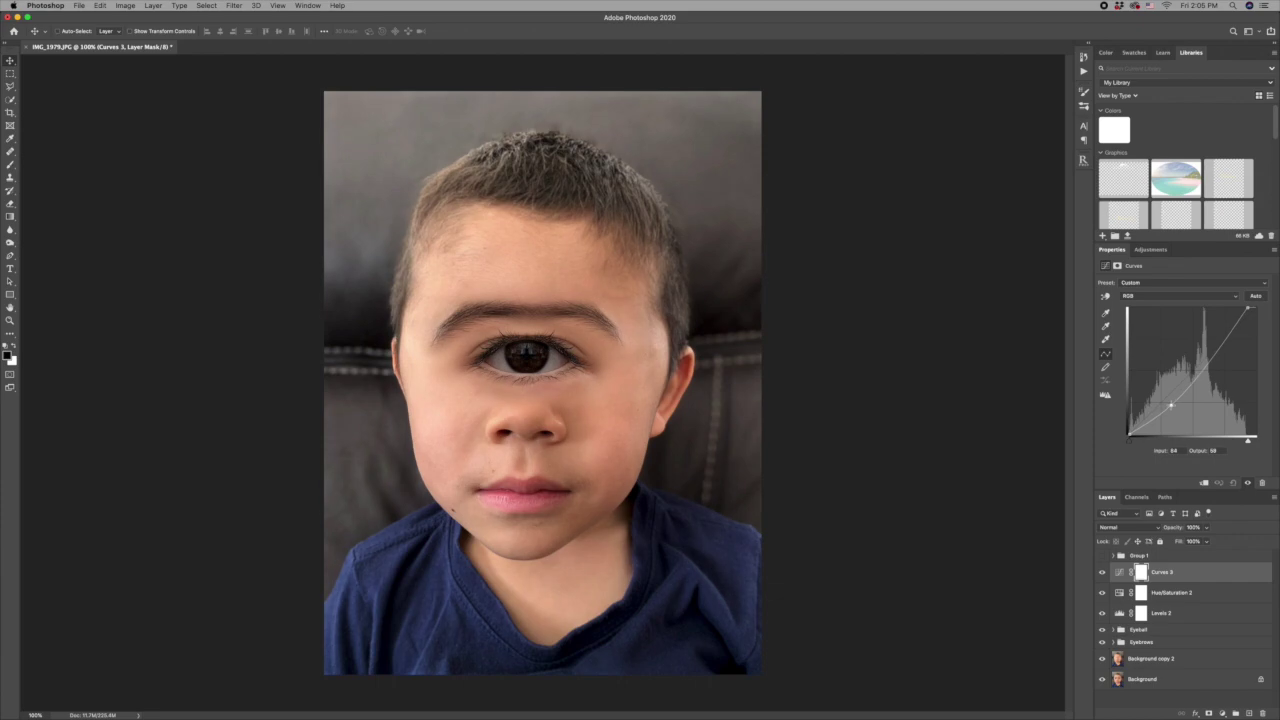
{"action": "left_click_drag", "start_coordinate": [1206, 362], "coordinate": [1171, 410]}
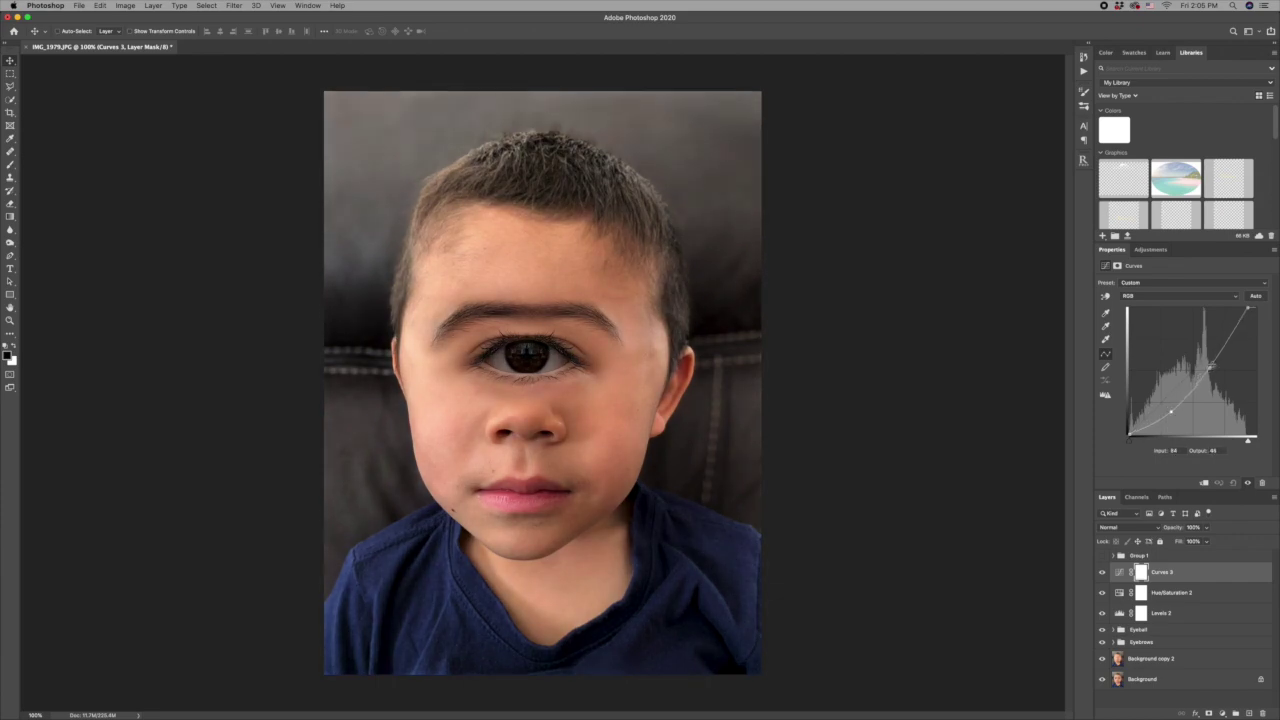
{"action": "left_click_drag", "start_coordinate": [1231, 333], "coordinate": [1227, 329]}
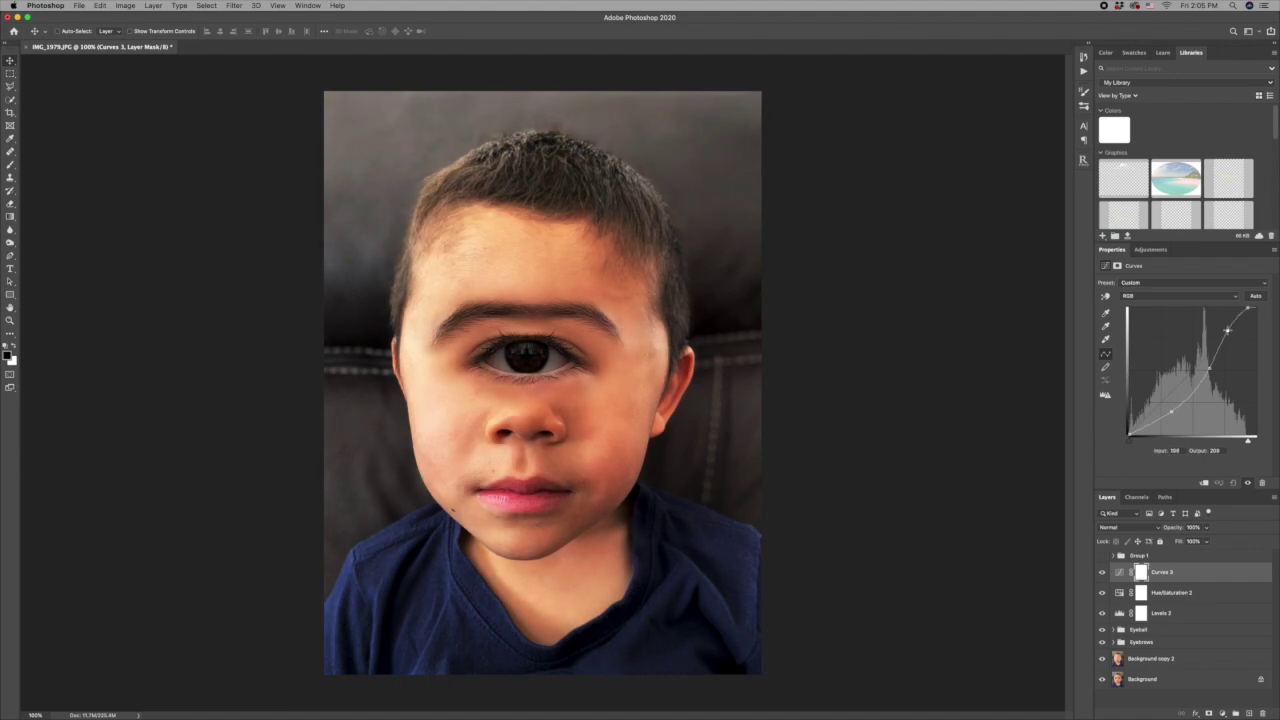
Paint black at 23% brush opacity on the Curves mask to soften the contrast over the face.
{"action": "left_click", "coordinate": [1140, 574]}
{"action": "key", "text": "b"}
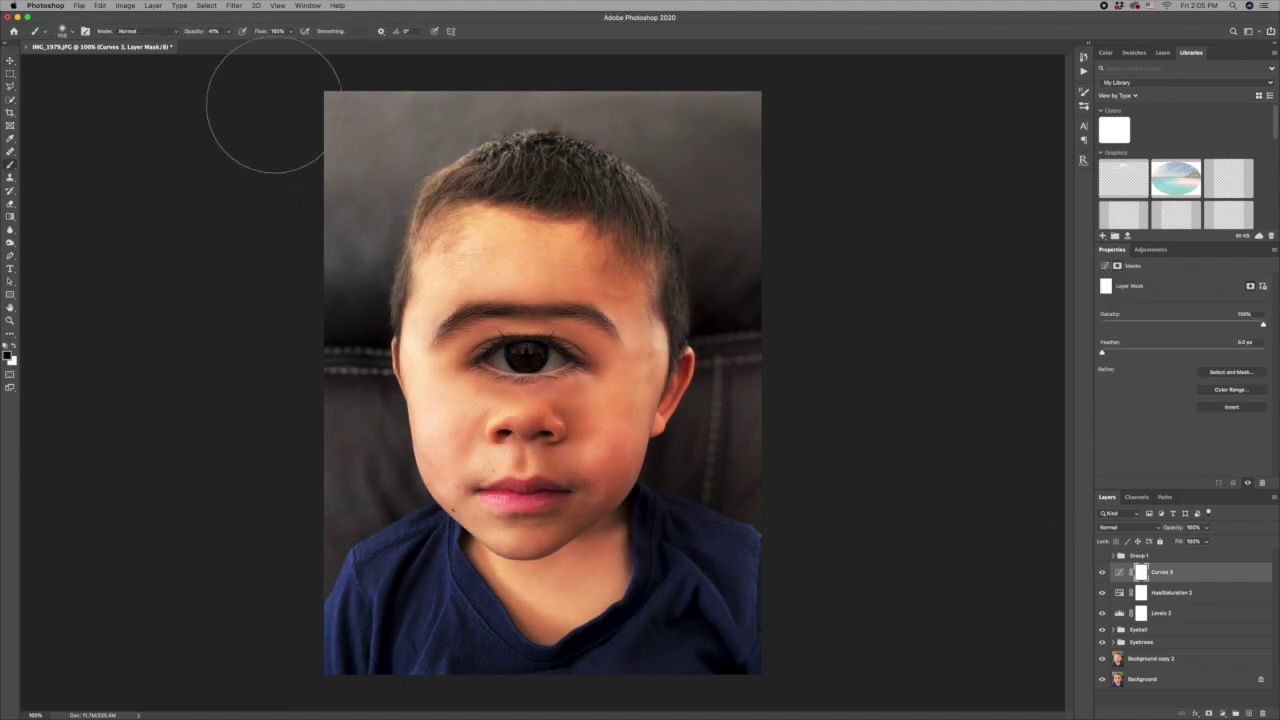
{"action": "left_click_drag", "start_coordinate": [201, 33], "coordinate": [191, 34]}
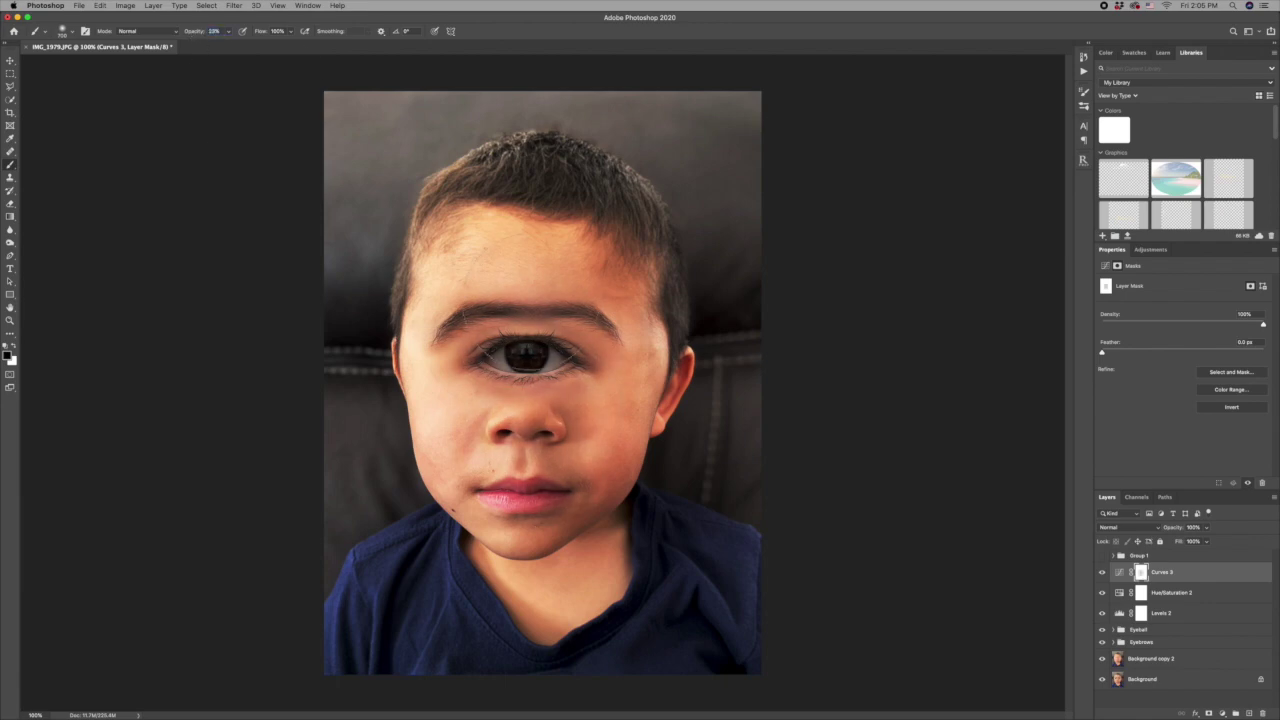
{"action": "mouse_move", "coordinate": [603, 440]}
{"action": "left_mouse_down"}
{"action": "mouse_move", "coordinate": [513, 440]}
{"action": "mouse_move", "coordinate": [500, 380]}
{"action": "mouse_move", "coordinate": [477, 428]}
{"action": "mouse_move", "coordinate": [580, 549]}
{"action": "left_mouse_up"}
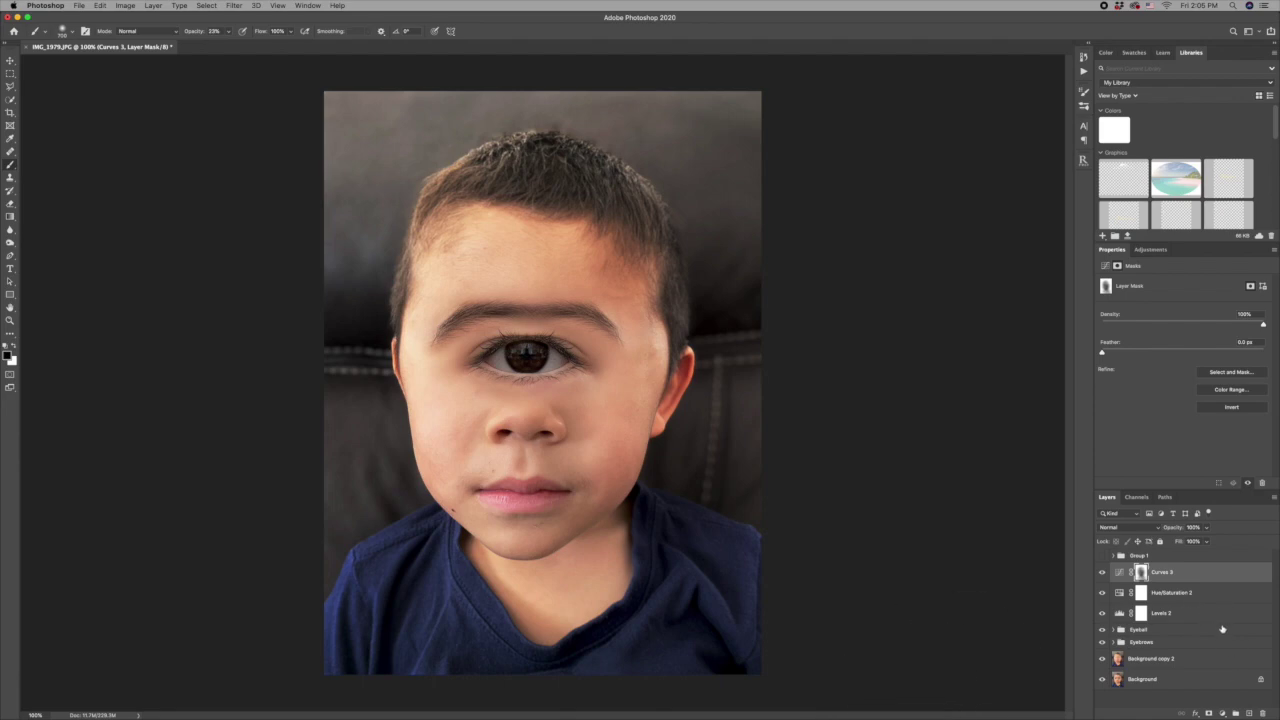
Add a second Curves adjustment and pull its midtones down strongly to darken the whole portrait.
{"action": "left_click", "coordinate": [1222, 713]}
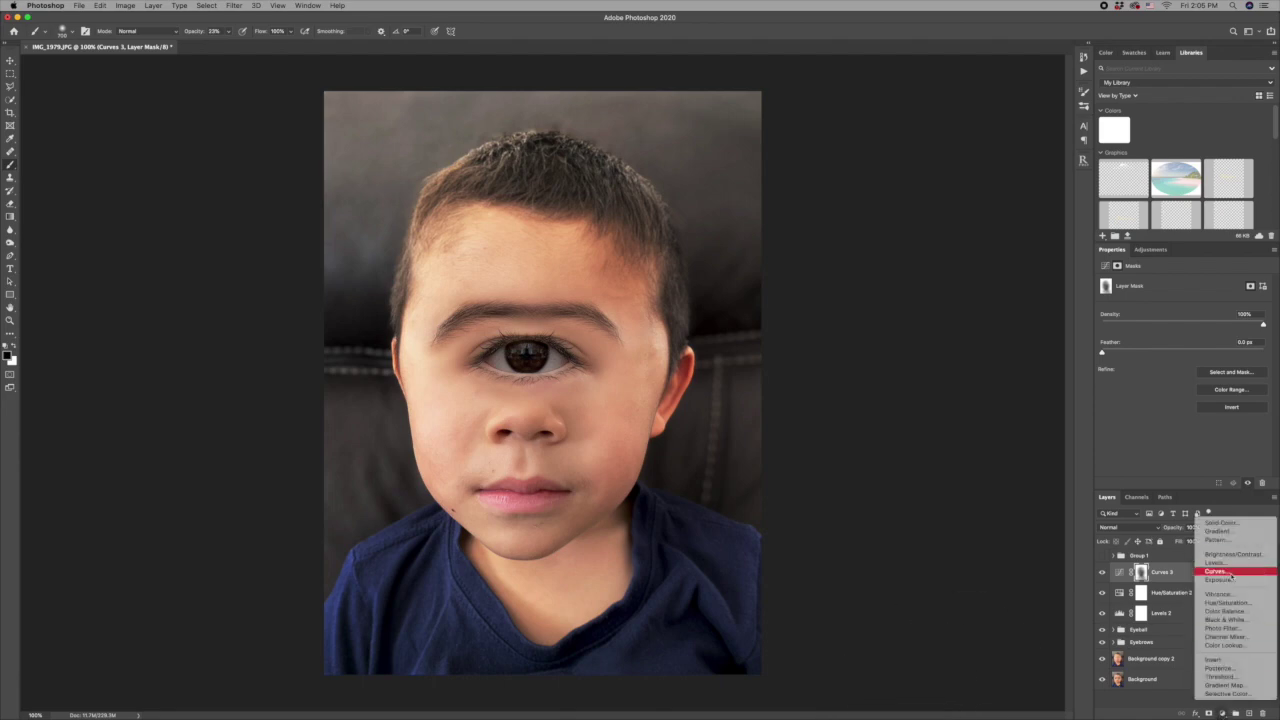
{"action": "left_click", "coordinate": [1230, 574]}
{"action": "left_click_drag", "start_coordinate": [1200, 365], "coordinate": [1200, 398]}
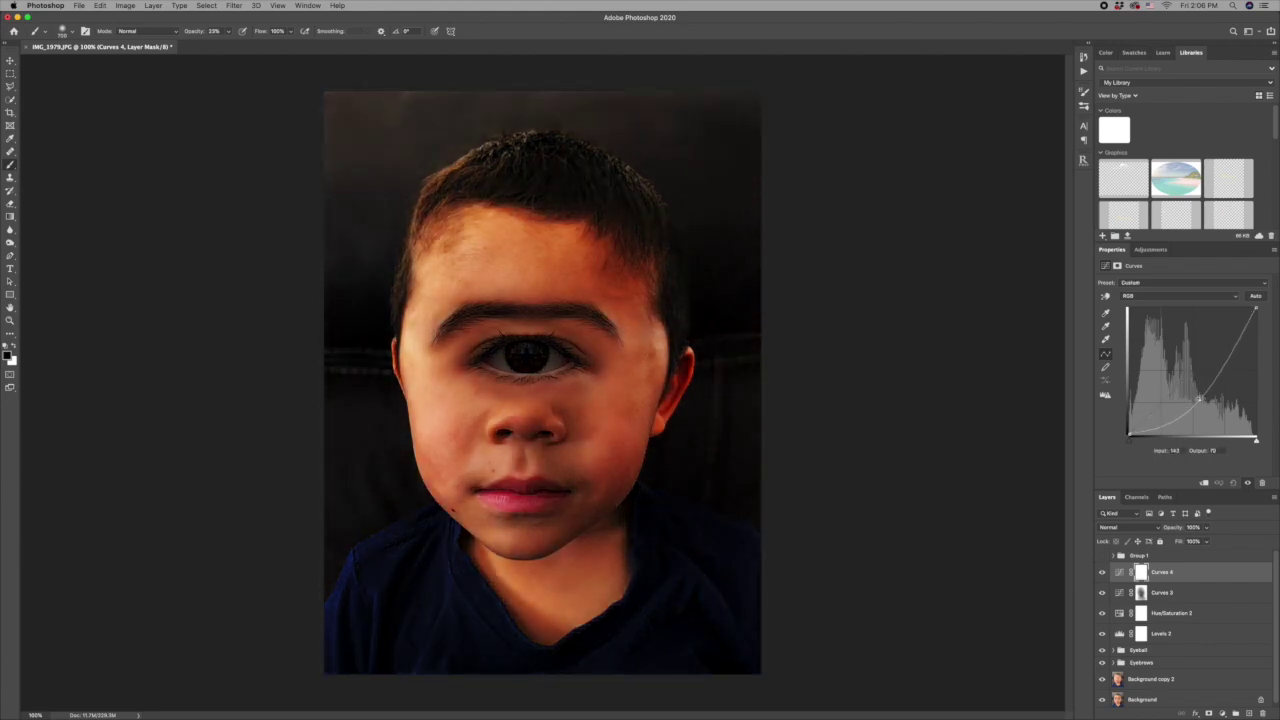
Paint black on the second Curves mask over the face, enlarging the brush to 1200 px, so the face stays lighter than its surroundings.
{"action": "left_click", "coordinate": [1141, 572]}
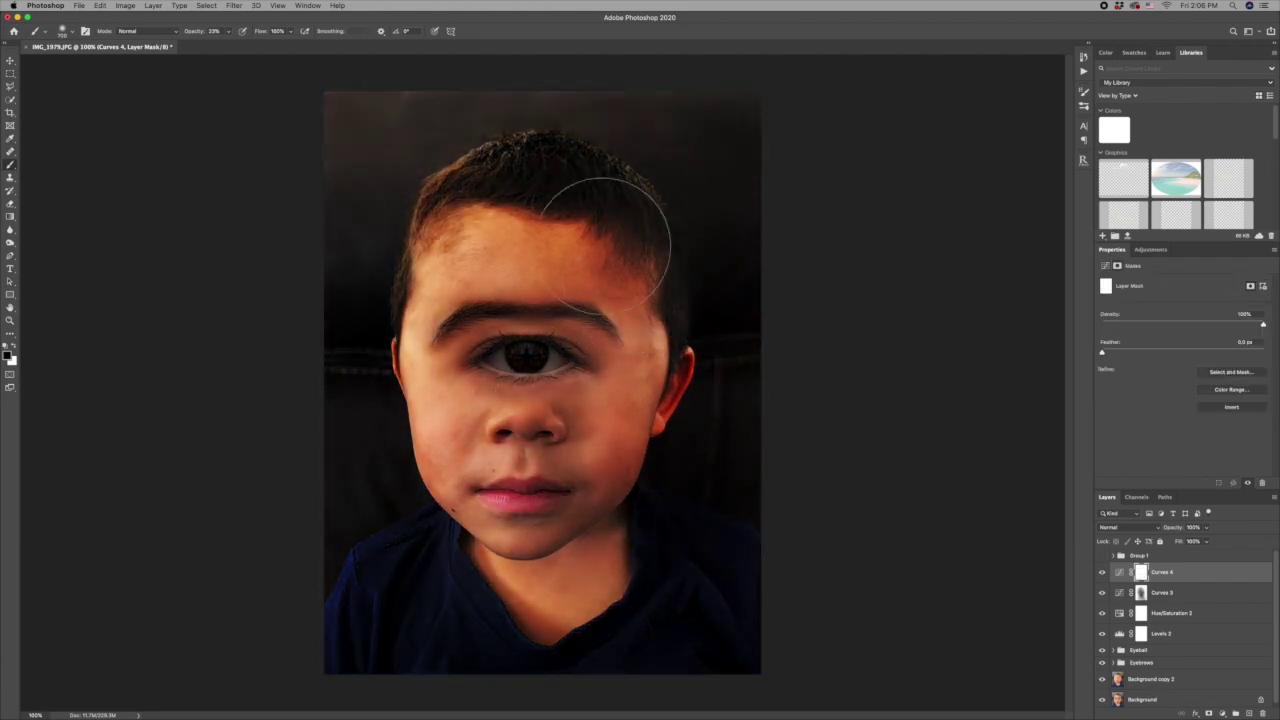
{"action": "mouse_move", "coordinate": [621, 293]}
{"action": "left_mouse_down"}
{"action": "mouse_move", "coordinate": [461, 262]}
{"action": "mouse_move", "coordinate": [557, 357]}
{"action": "left_mouse_up"}
{"action": "left_click_drag", "start_coordinate": [519, 299], "coordinate": [510, 441]}
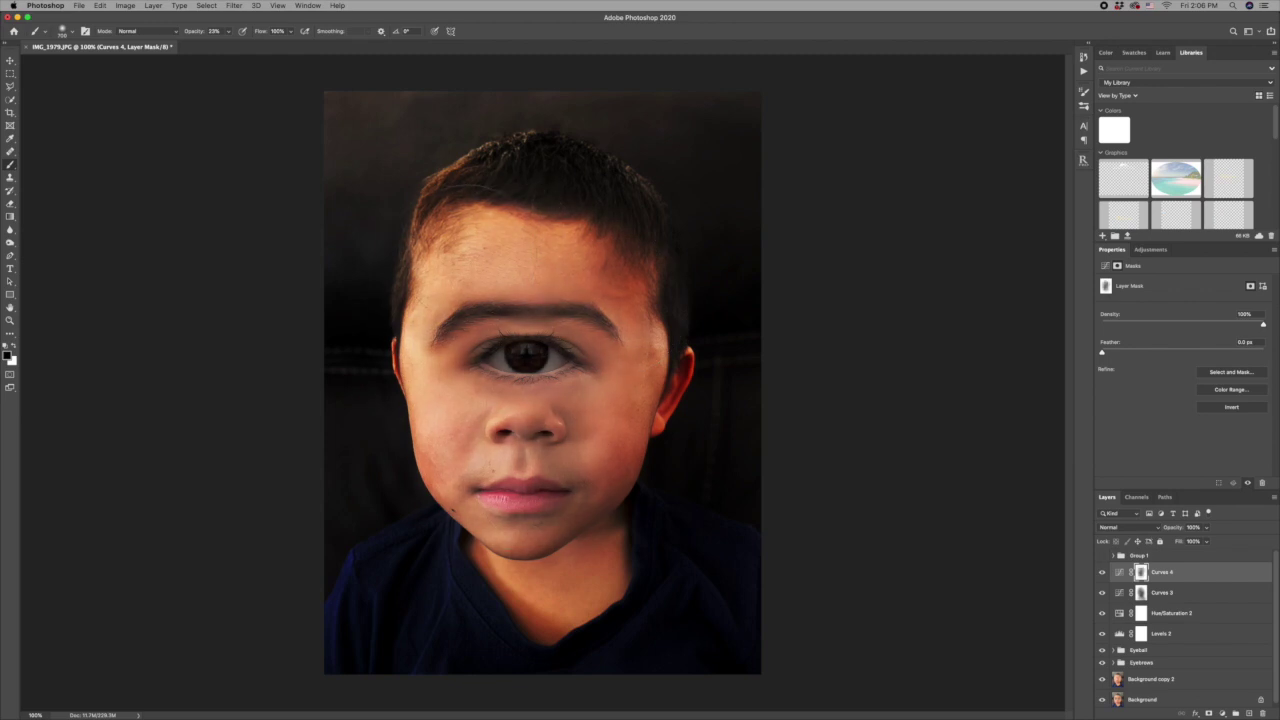
{"action": "mouse_move", "coordinate": [465, 254]}
{"action": "left_mouse_down"}
{"action": "mouse_move", "coordinate": [484, 162]}
{"action": "mouse_move", "coordinate": [491, 310]}
{"action": "left_mouse_up"}
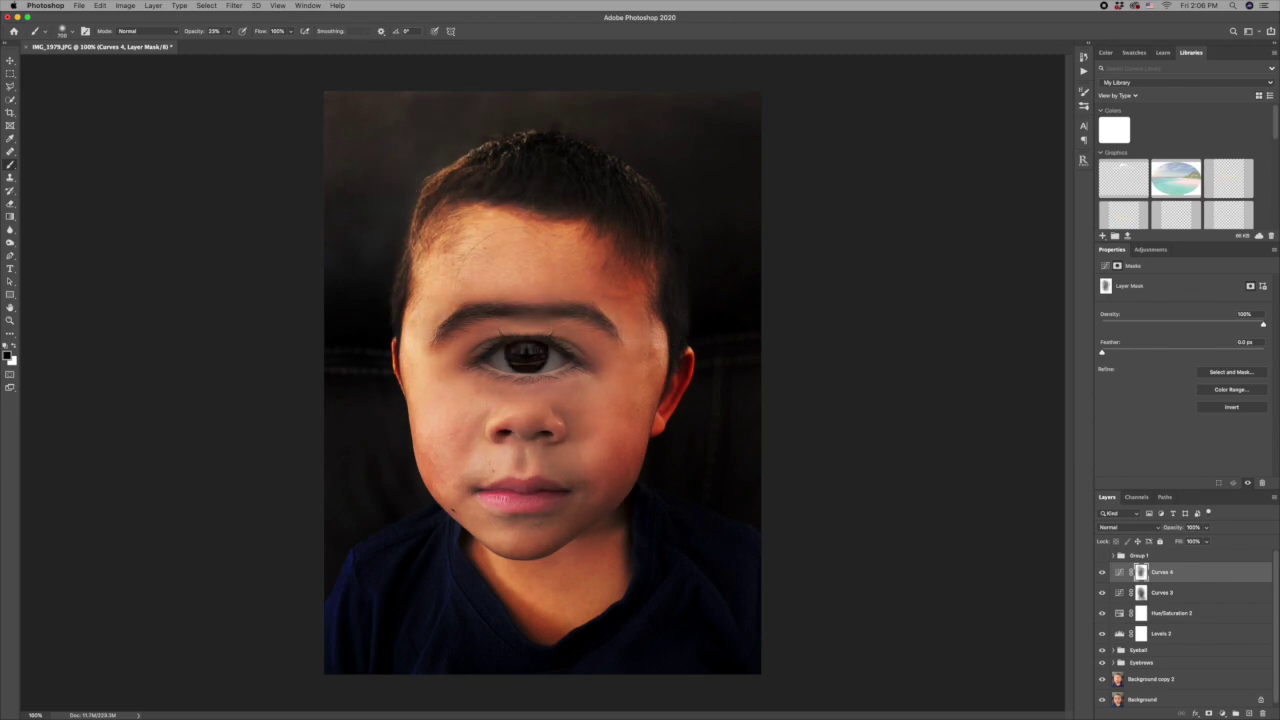
{"action": "key", "text": "bracketright"}
{"action": "key", "text": "bracketright"}
{"action": "key", "text": "bracketright"}
{"action": "key", "text": "bracketright"}
{"action": "mouse_move", "coordinate": [622, 370]}
{"action": "left_mouse_down"}
{"action": "mouse_move", "coordinate": [586, 441]}
{"action": "mouse_move", "coordinate": [461, 468]}
{"action": "mouse_move", "coordinate": [441, 319]}
{"action": "left_mouse_up"}
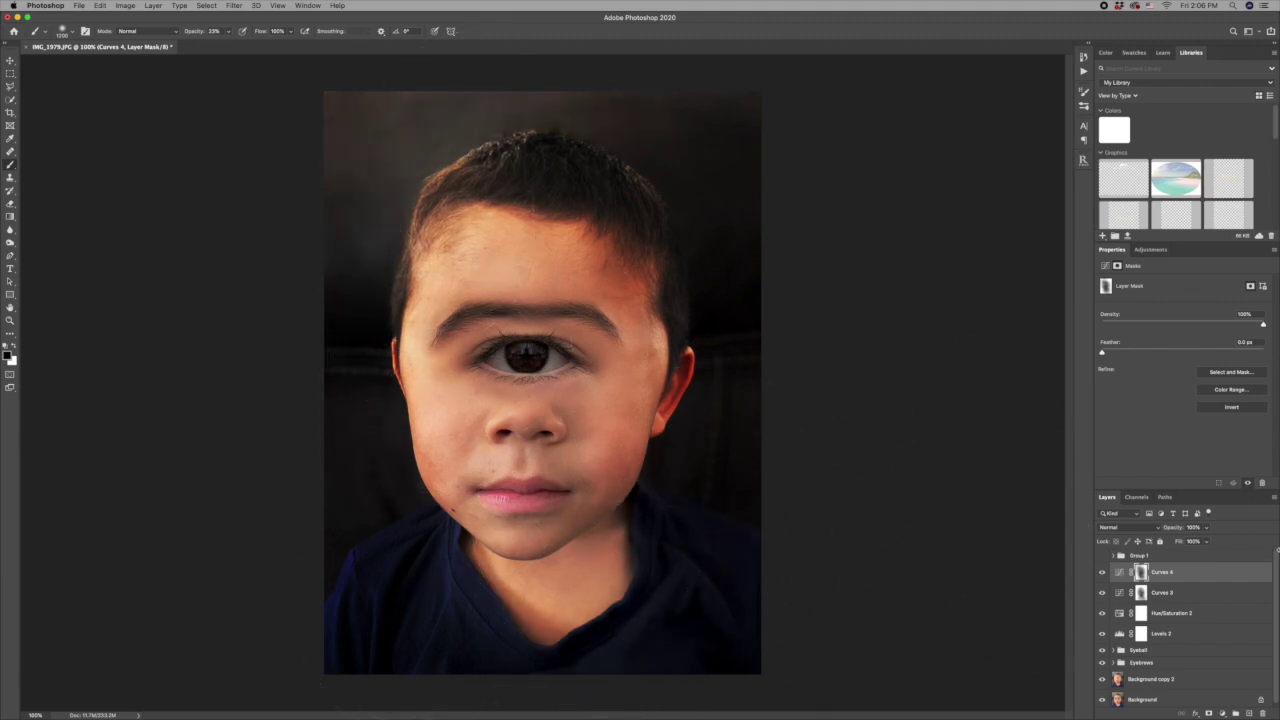
Copy the whole canvas merged and paste it as a new layer above the second Curves adjustment.
{"action": "left_click", "coordinate": [1208, 578]}
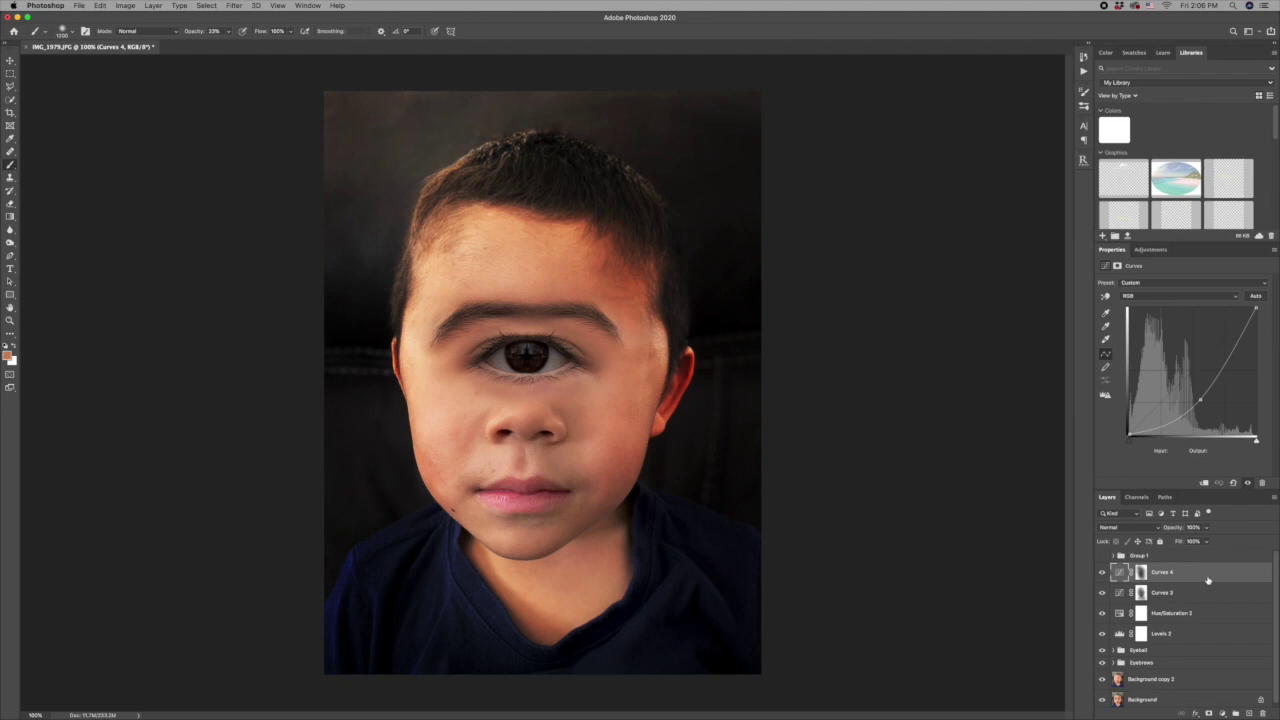
{"action": "key", "text": "super+a"}
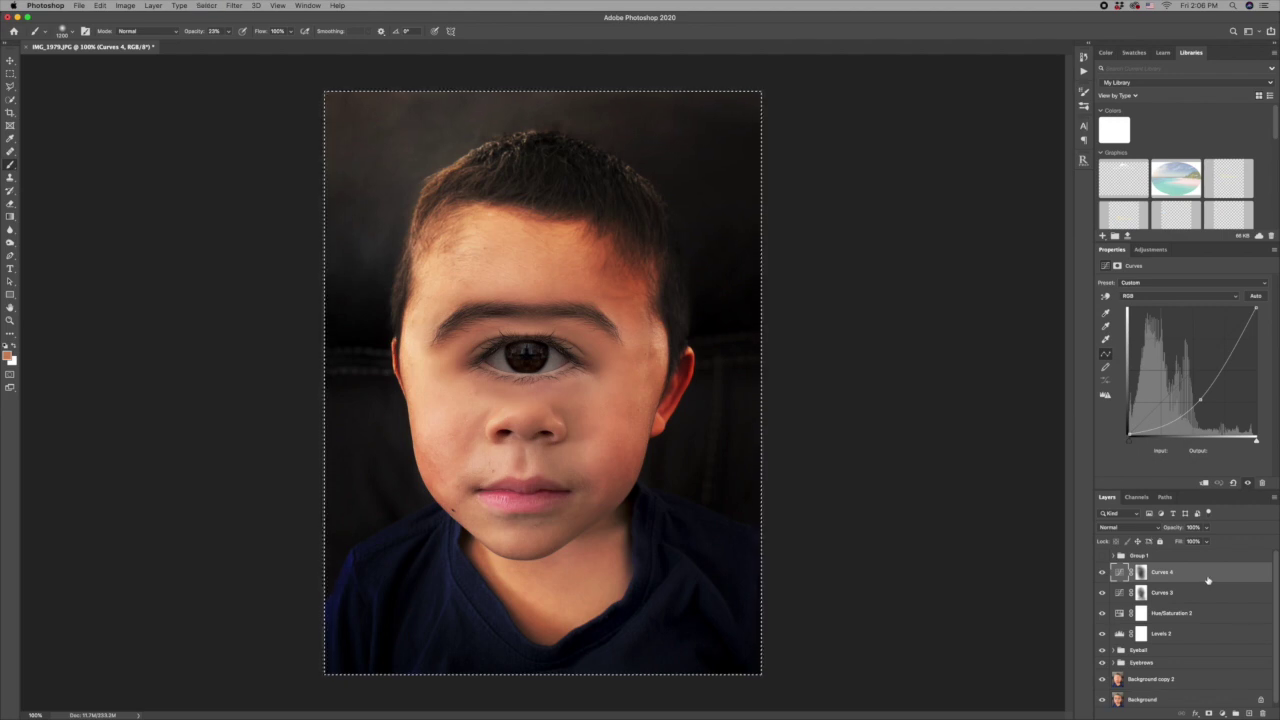
{"action": "key", "text": "super+shift+c"}
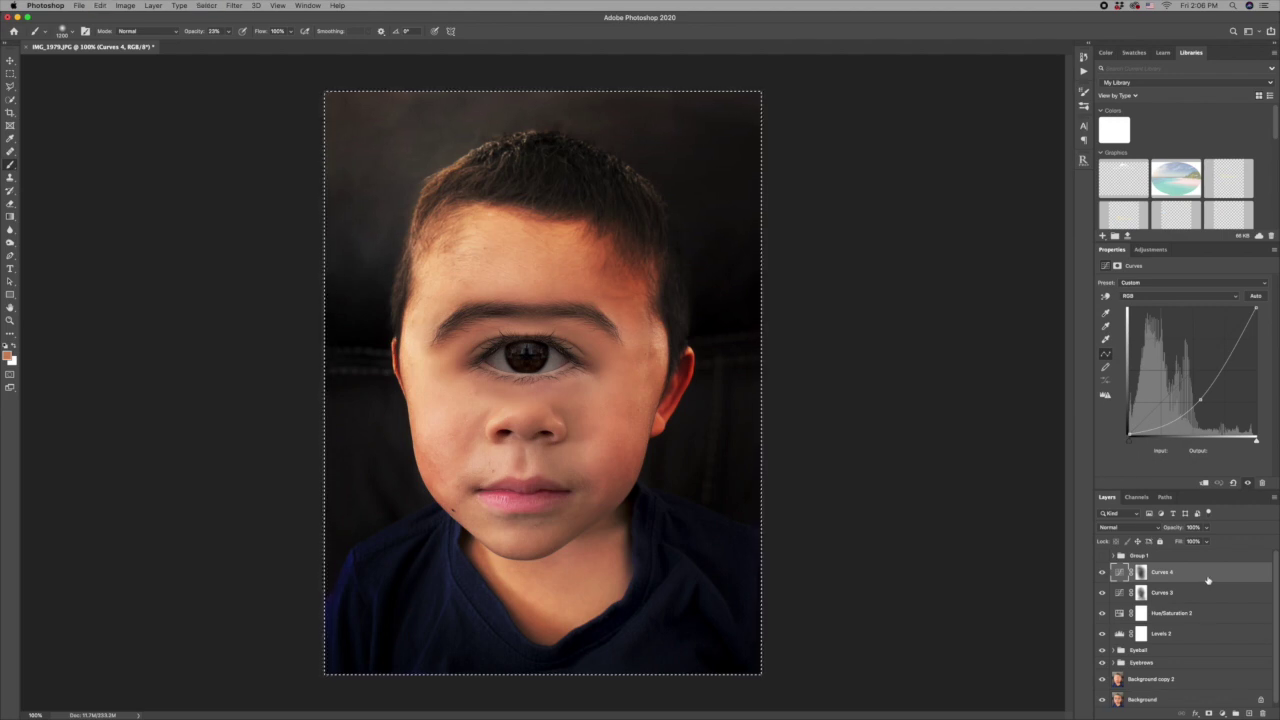
{"action": "key", "text": "super+v"}
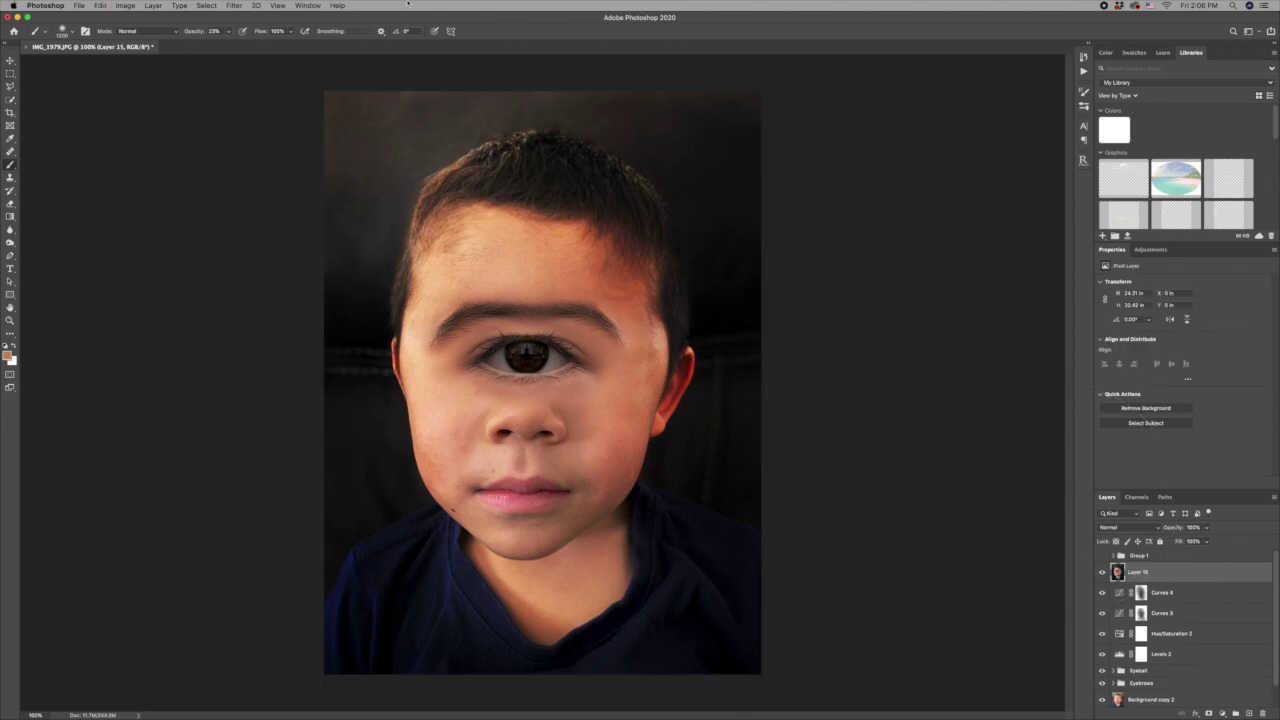
Apply the Add Noise filter to the merged layer at 11.86%, with Uniform distribution and Monochromatic enabled.
{"action": "left_click", "coordinate": [232, 6]}
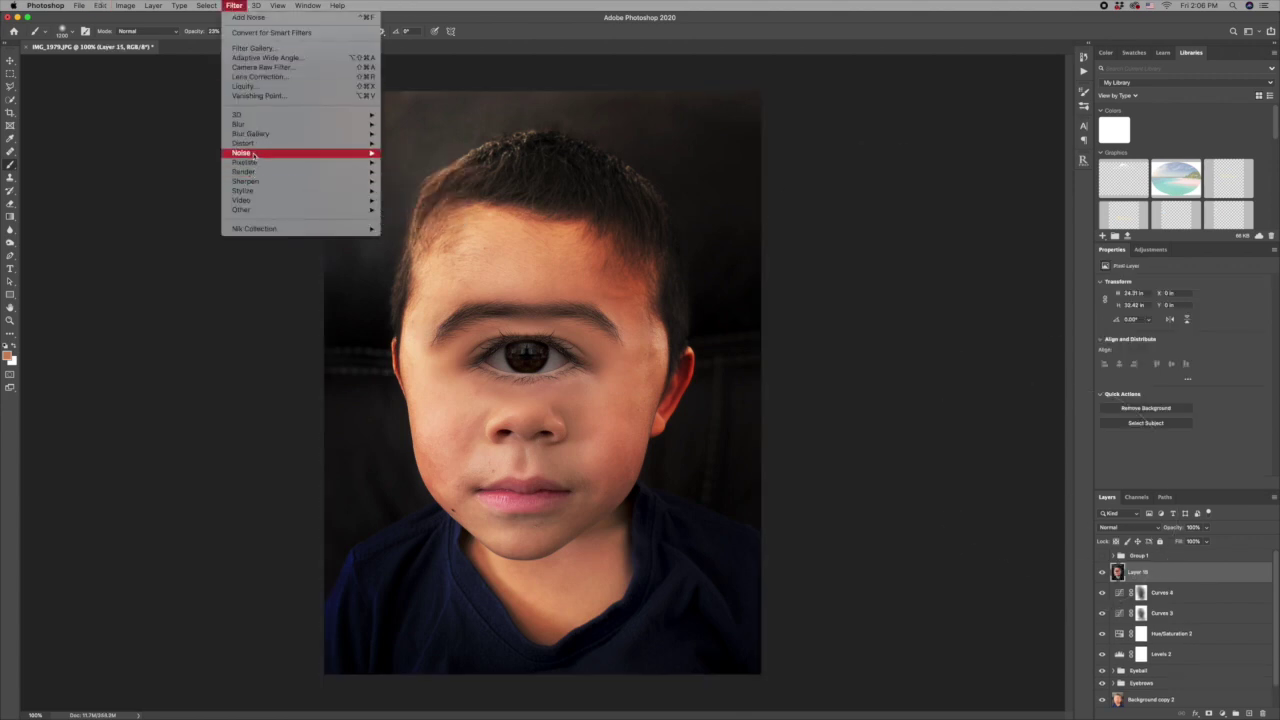
{"action": "mouse_move", "coordinate": [254, 154]}
{"action": "left_click", "coordinate": [407, 152]}
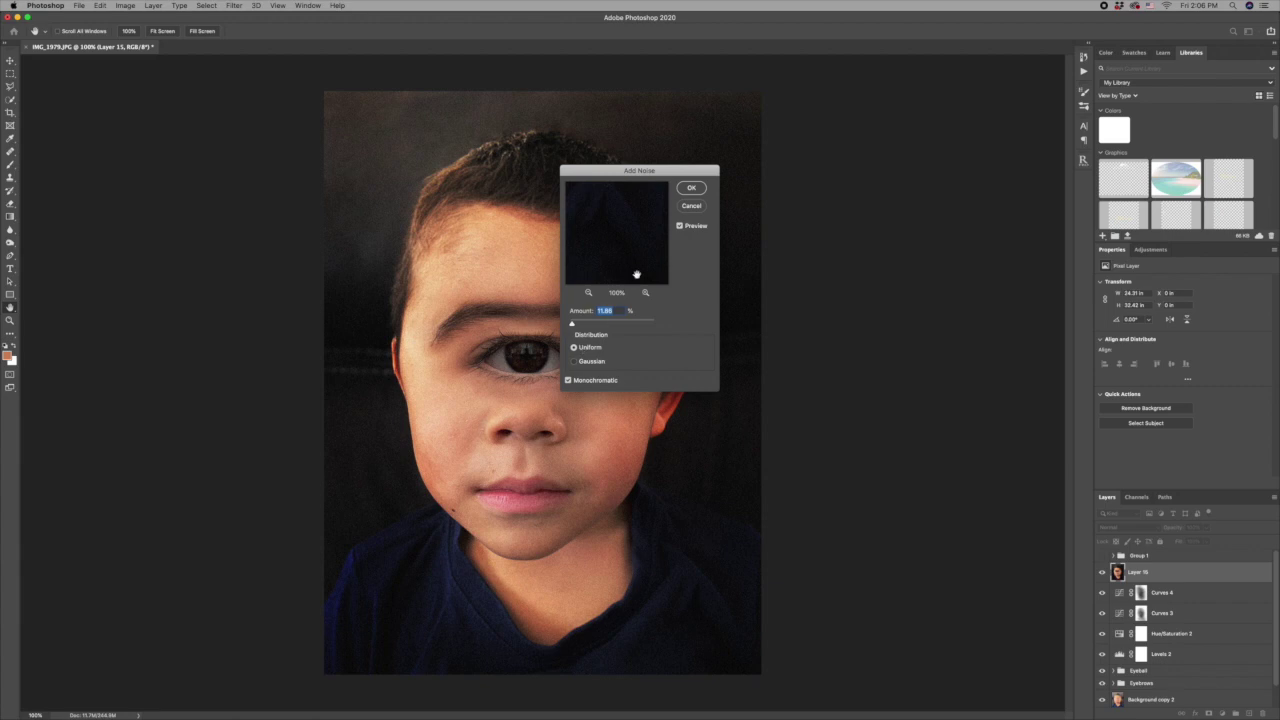
{"action": "left_click", "coordinate": [691, 188]}
{"action": "key", "text": "b"}
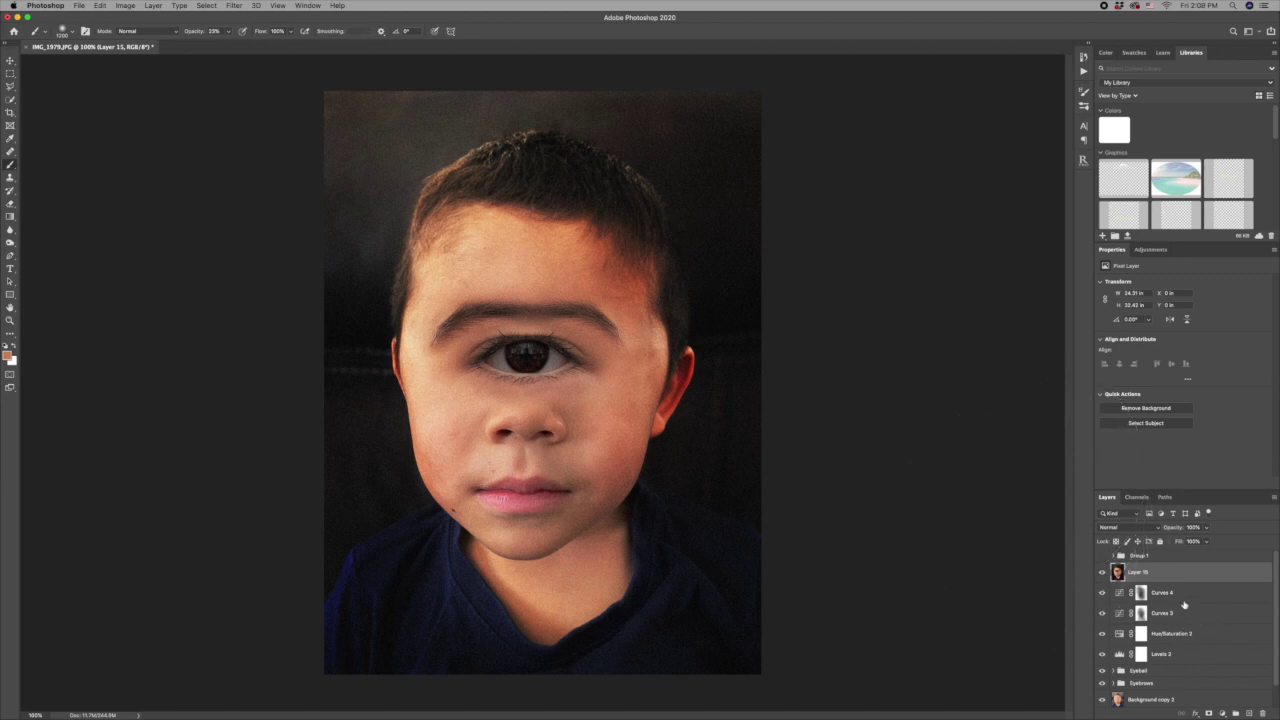
Create a new layer above the noisy one and brush soft black at 23% opacity over the shirt and the portrait's outer edges.
{"action": "left_click", "coordinate": [1223, 713]}
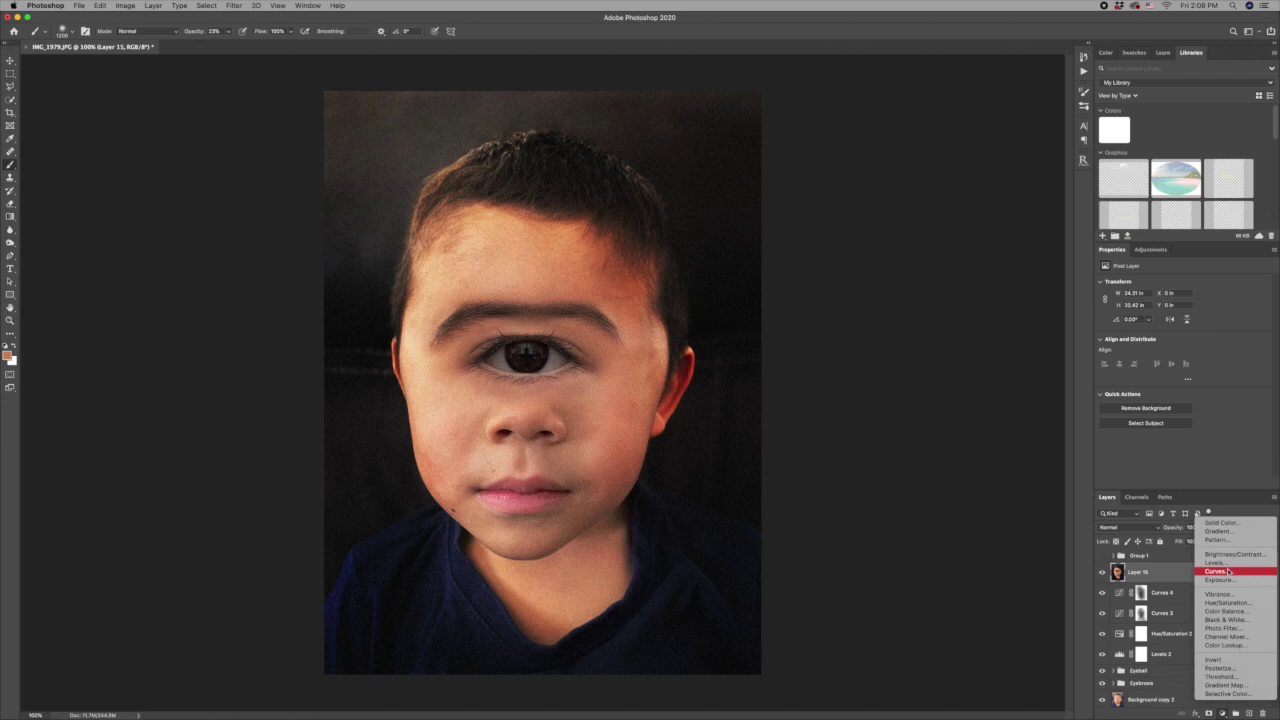
{"action": "left_click", "coordinate": [1041, 520]}
{"action": "left_click", "coordinate": [1248, 713]}
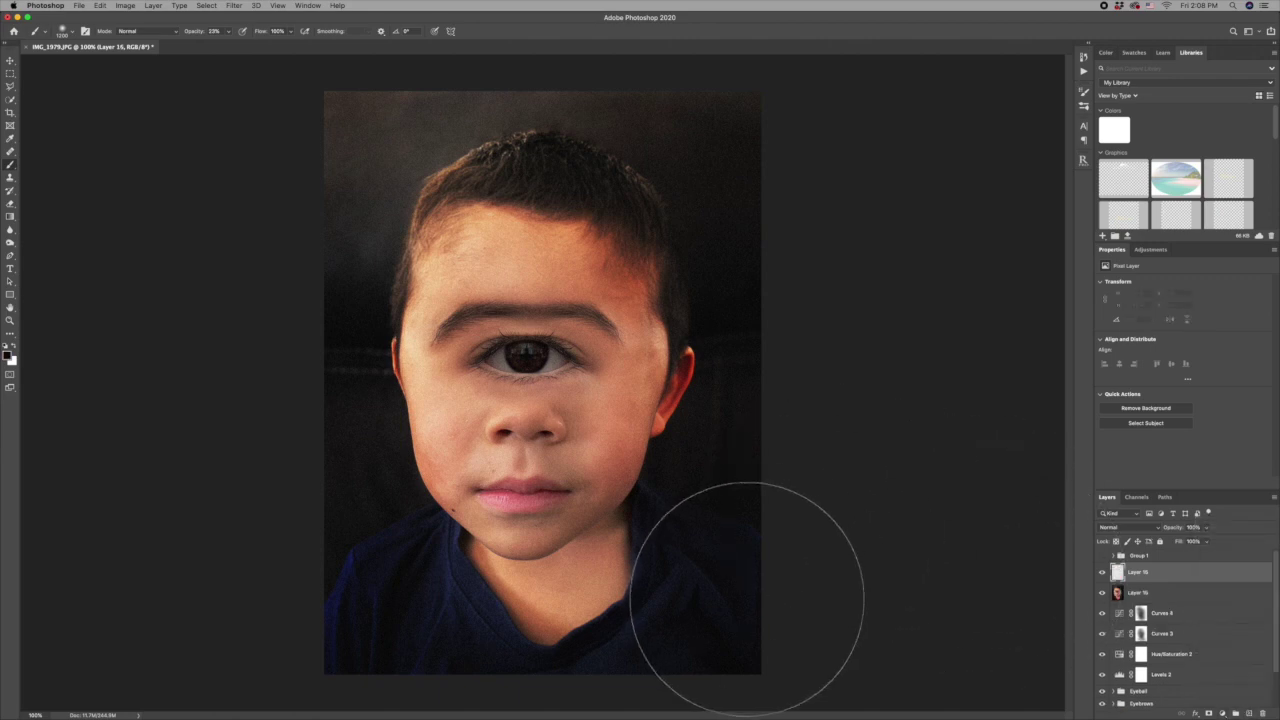
{"action": "mouse_move", "coordinate": [304, 628]}
{"action": "left_mouse_down"}
{"action": "mouse_move", "coordinate": [549, 711]}
{"action": "mouse_move", "coordinate": [727, 673]}
{"action": "left_mouse_up"}
{"action": "mouse_move", "coordinate": [738, 584]}
{"action": "left_mouse_down"}
{"action": "mouse_move", "coordinate": [725, 317]}
{"action": "mouse_move", "coordinate": [746, 498]}
{"action": "left_mouse_up"}
{"action": "mouse_move", "coordinate": [348, 485]}
{"action": "left_mouse_down"}
{"action": "mouse_move", "coordinate": [317, 196]}
{"action": "mouse_move", "coordinate": [379, 187]}
{"action": "mouse_move", "coordinate": [484, 101]}
{"action": "mouse_move", "coordinate": [561, 107]}
{"action": "mouse_move", "coordinate": [389, 109]}
{"action": "mouse_move", "coordinate": [329, 460]}
{"action": "mouse_move", "coordinate": [428, 647]}
{"action": "mouse_move", "coordinate": [687, 683]}
{"action": "mouse_move", "coordinate": [750, 669]}
{"action": "mouse_move", "coordinate": [577, 687]}
{"action": "mouse_move", "coordinate": [616, 657]}
{"action": "left_mouse_up"}
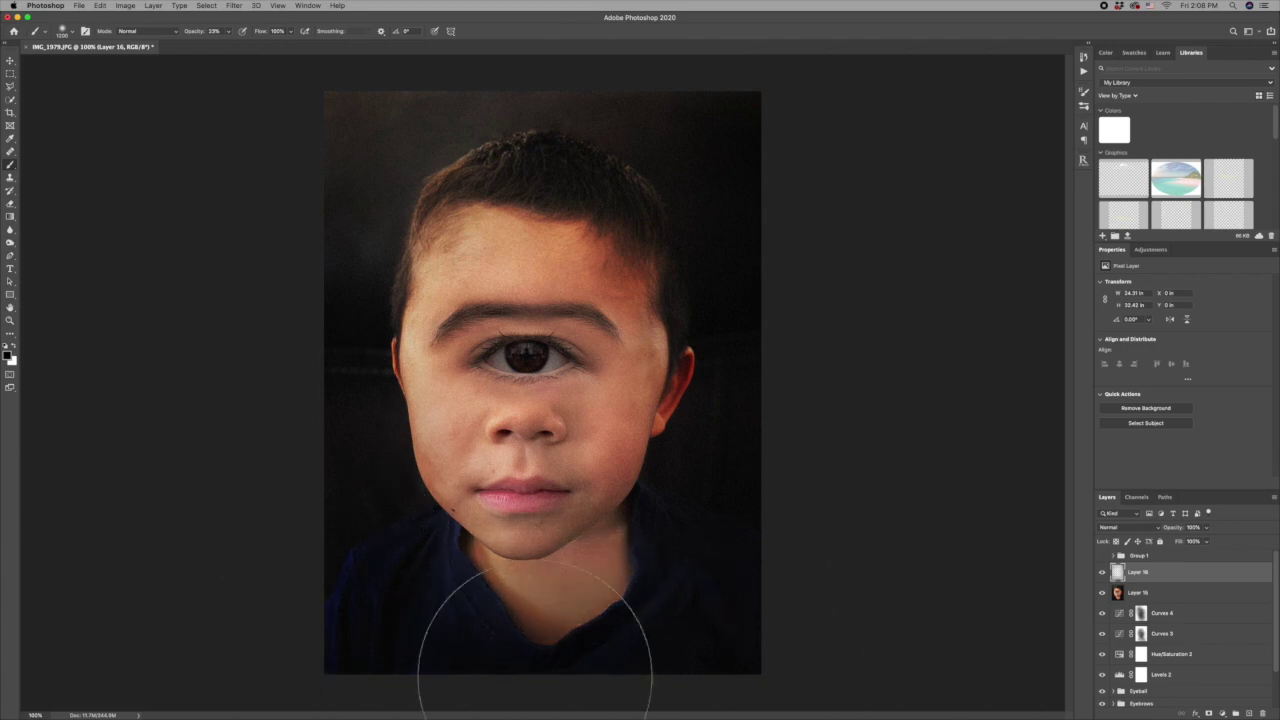
Set the black shading layer's blend mode to Multiply, compare it hidden and shown, and add a layer mask to it.
{"action": "left_click", "coordinate": [1146, 528]}
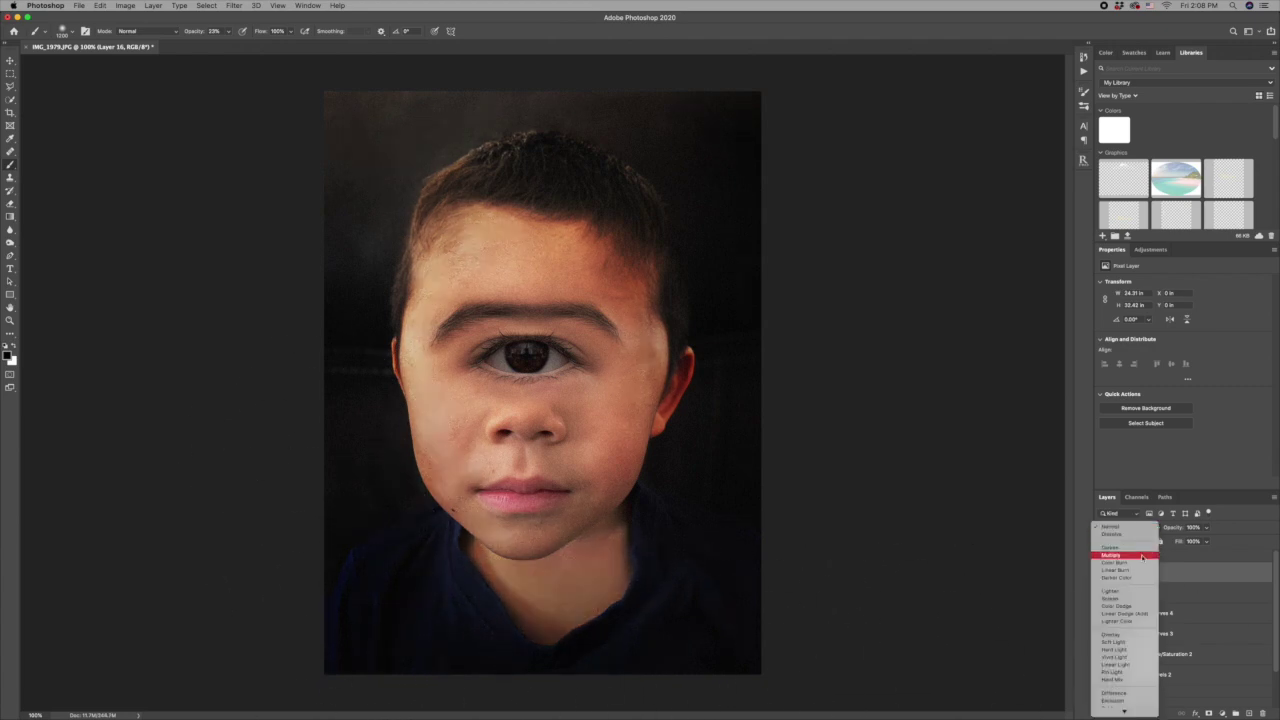
{"action": "left_click", "coordinate": [1143, 556]}
{"action": "left_click", "coordinate": [1102, 572]}
{"action": "left_click", "coordinate": [1102, 572]}
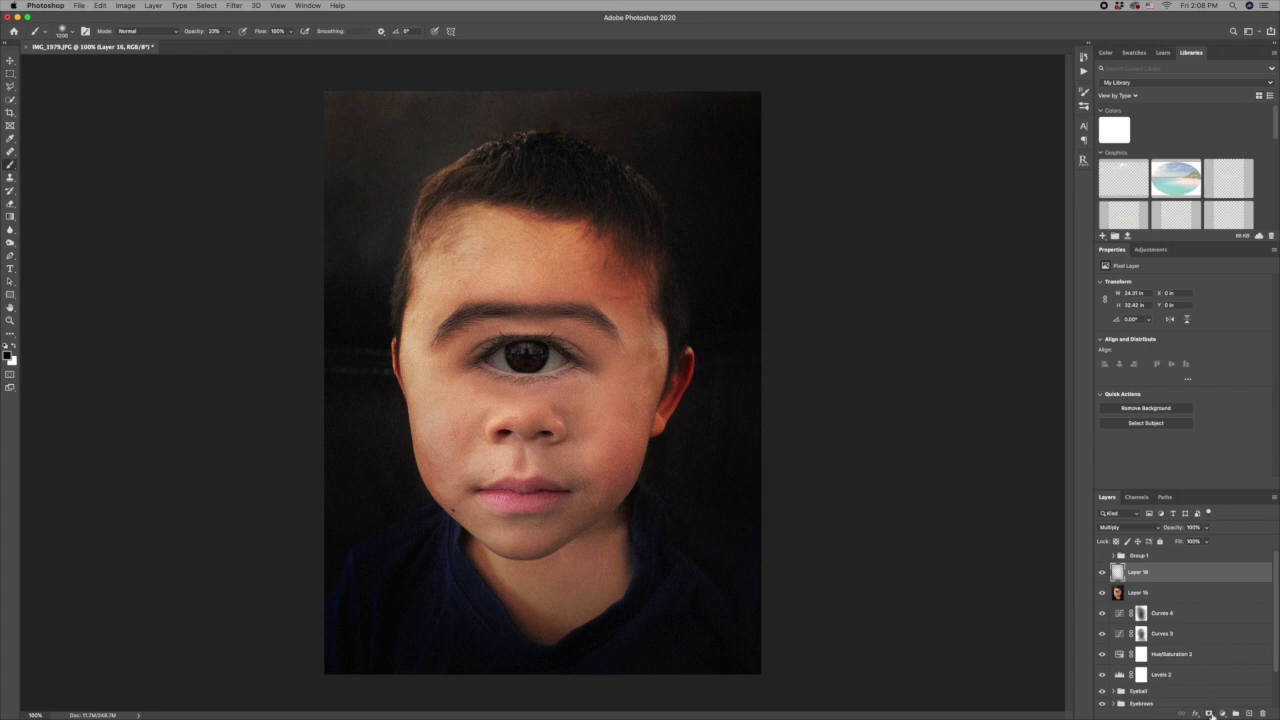
{"action": "left_click", "coordinate": [1210, 713]}
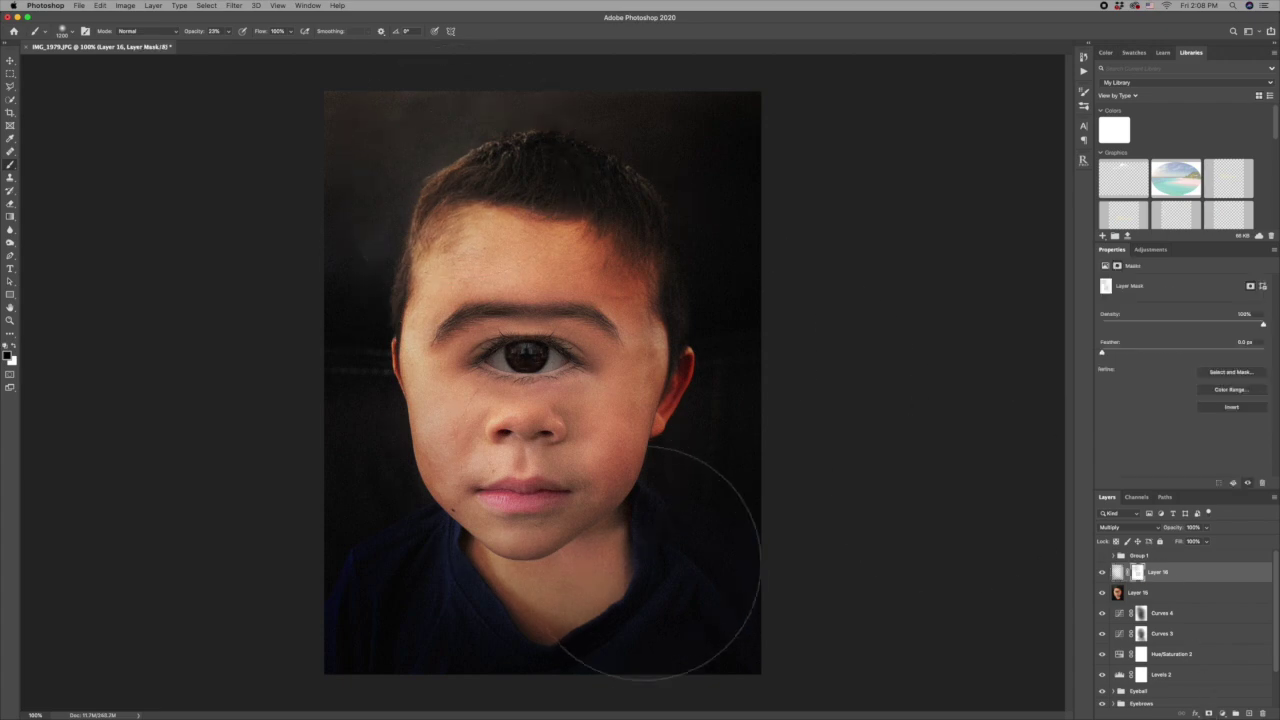
Mask the black shading layer off the boy's face with soft black at 23% opacity and compare it hidden and shown.
{"action": "mouse_move", "coordinate": [627, 243]}
{"action": "left_mouse_down"}
{"action": "mouse_move", "coordinate": [643, 343]}
{"action": "mouse_move", "coordinate": [571, 278]}
{"action": "mouse_move", "coordinate": [490, 303]}
{"action": "mouse_move", "coordinate": [547, 438]}
{"action": "left_mouse_up"}
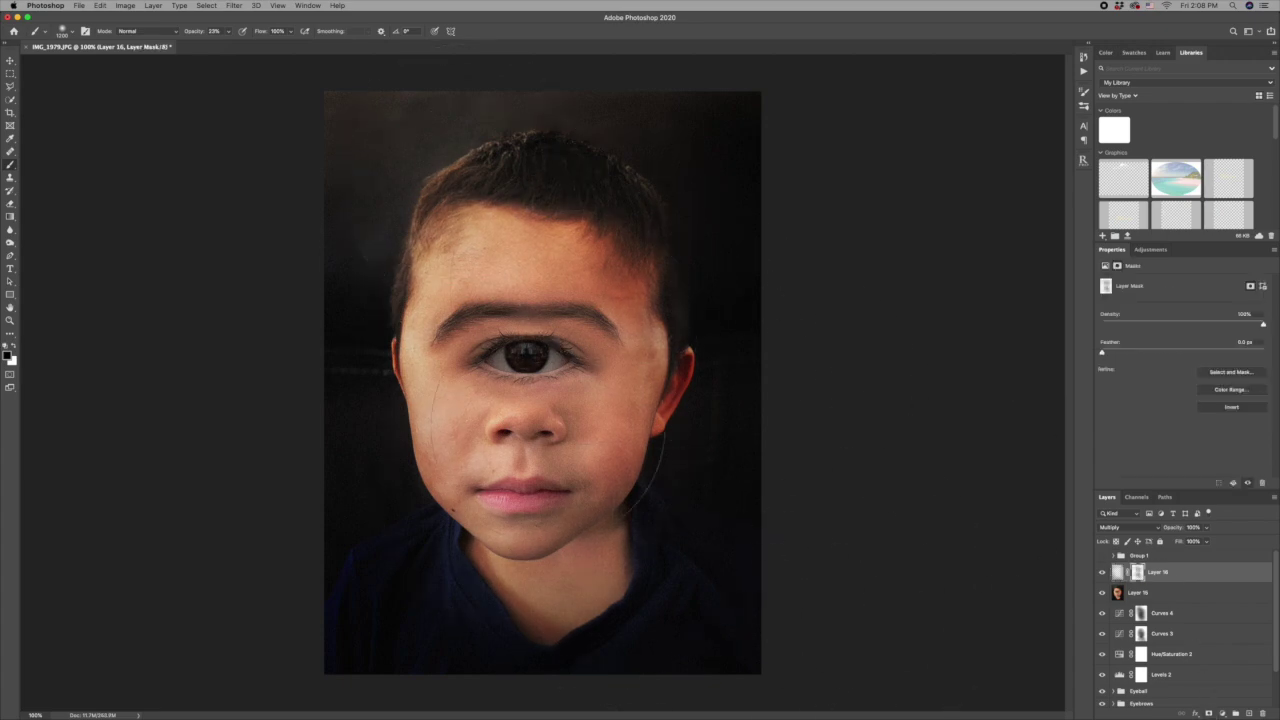
{"action": "left_click", "coordinate": [1102, 572]}
{"action": "left_click", "coordinate": [1102, 572]}
Create a new layer above the shading layer and brush white at 23% opacity over the eye with a much smaller brush.
{"action": "left_click", "coordinate": [1248, 713]}
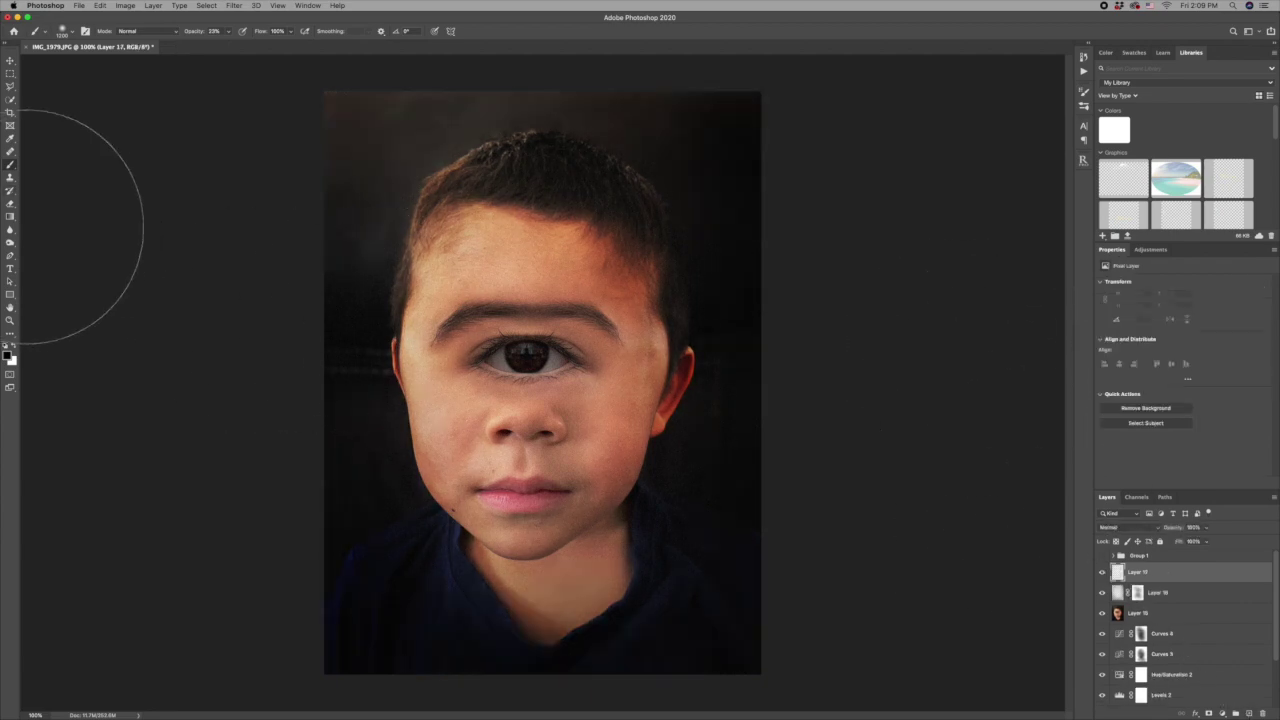
{"action": "key", "text": "x"}
{"action": "key", "text": "bracketleft"}
{"action": "key", "text": "bracketleft"}
{"action": "key", "text": "bracketleft"}
{"action": "key", "text": "bracketleft"}
{"action": "key", "text": "bracketleft"}
{"action": "key", "text": "bracketleft"}
{"action": "key", "text": "bracketleft"}
{"action": "key", "text": "bracketleft"}
{"action": "key", "text": "bracketleft"}
{"action": "key", "text": "bracketleft"}
{"action": "key", "text": "bracketleft"}
{"action": "key", "text": "bracketleft"}
{"action": "key", "text": "bracketleft"}
{"action": "key", "text": "bracketleft"}
{"action": "key", "text": "bracketleft"}
{"action": "key", "text": "bracketleft"}
{"action": "key", "text": "bracketleft"}
{"action": "key", "text": "bracketleft"}
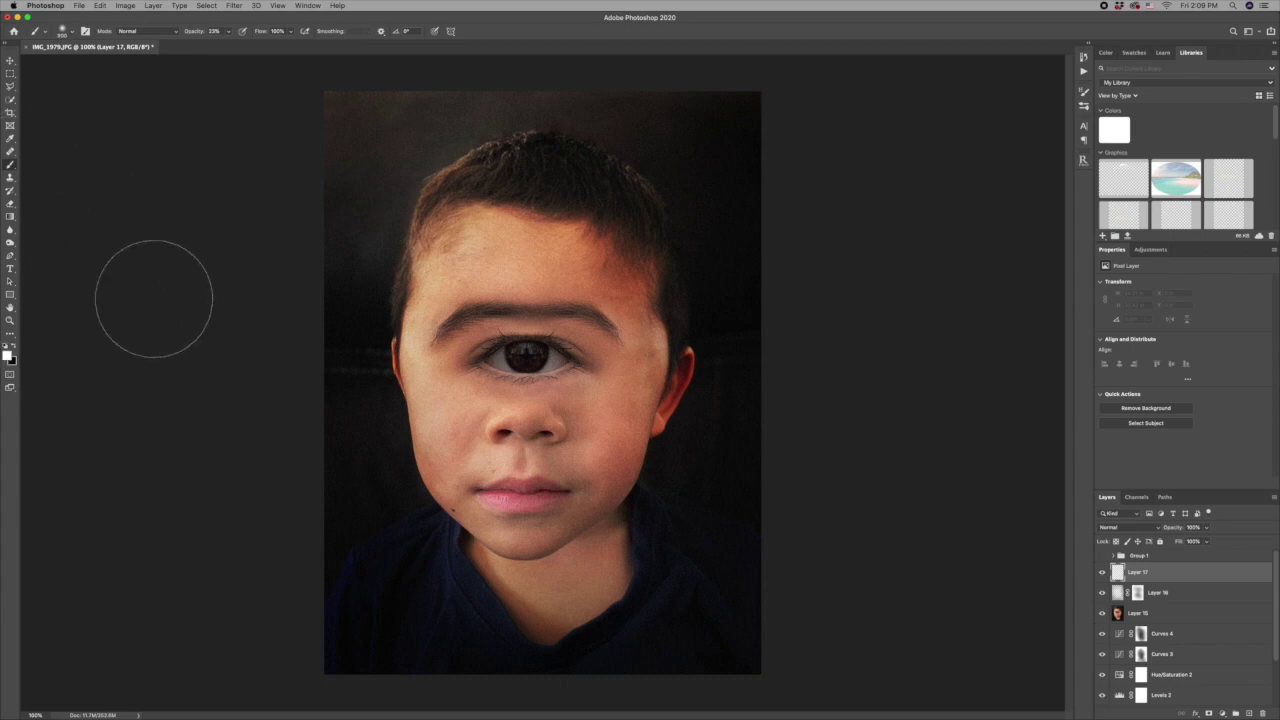
{"action": "key", "text": "bracketleft"}
{"action": "key", "text": "bracketleft"}
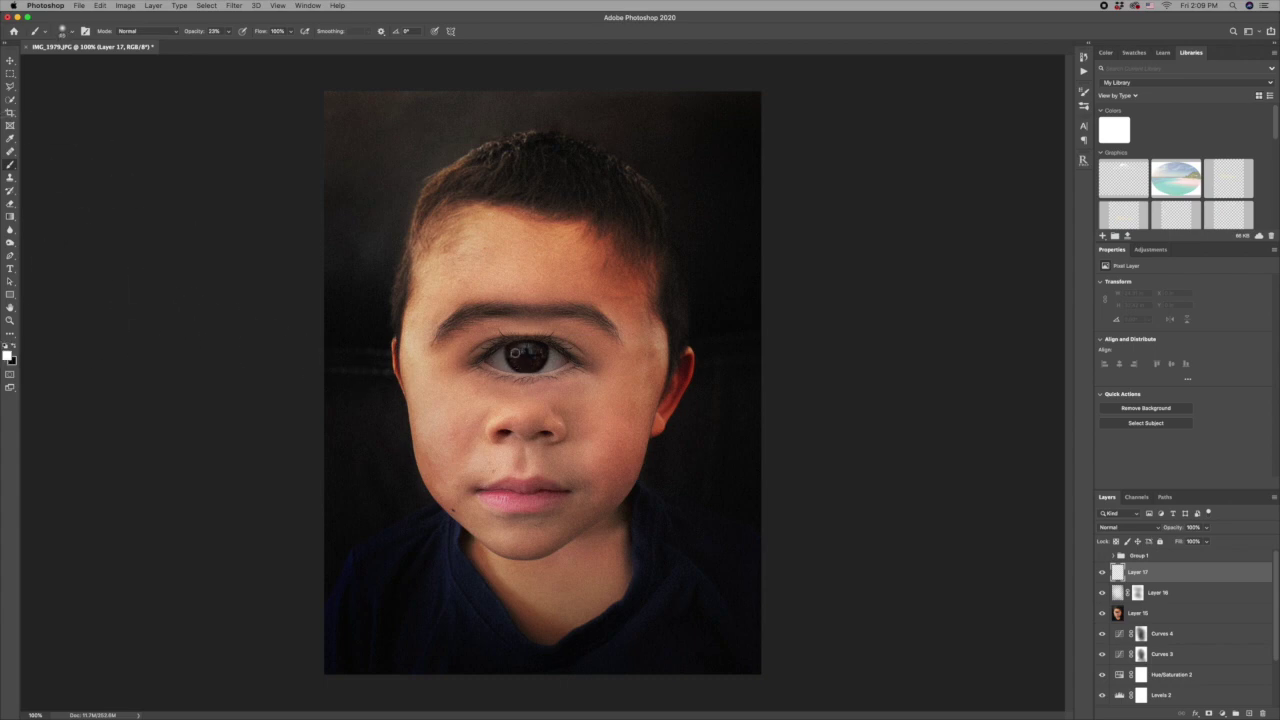
{"action": "left_click", "coordinate": [541, 353]}
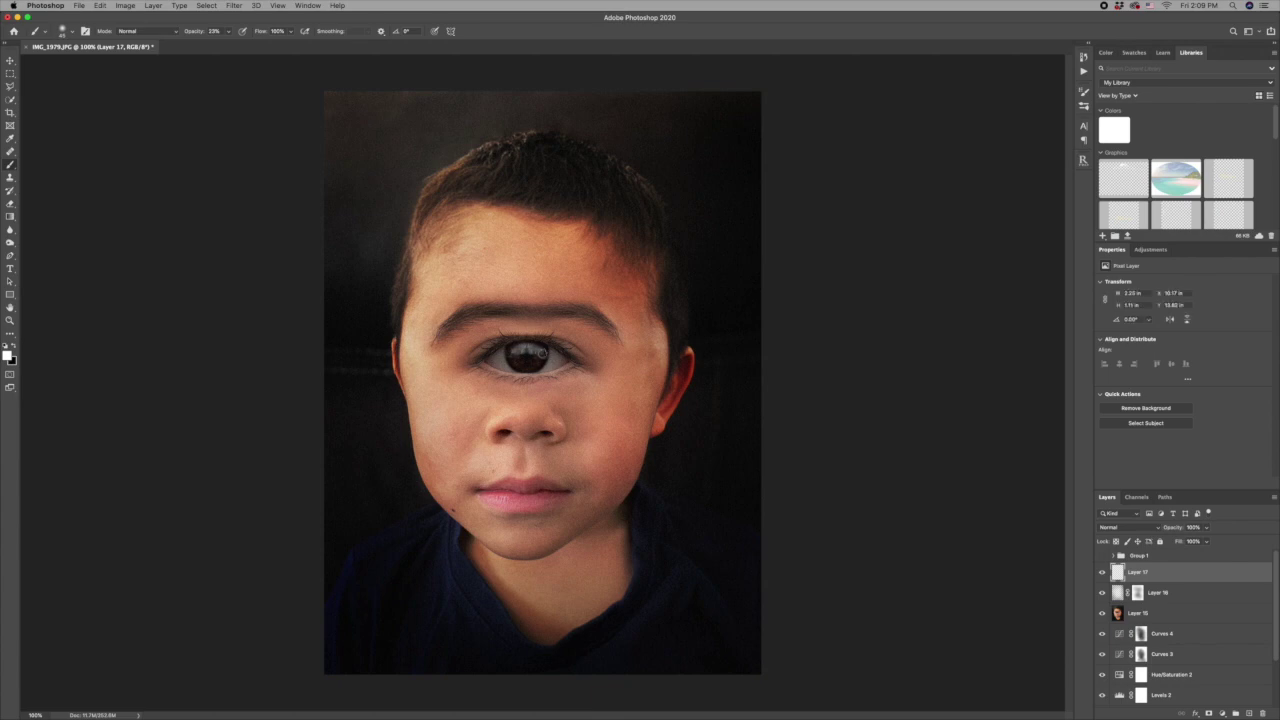
{"action": "key", "text": "bracketleft"}
{"action": "key", "text": "bracketleft"}
{"action": "key", "text": "bracketleft"}
Set the white eye highlight layer's blend mode to Soft Light, compare it hidden and shown, and duplicate the layer.
{"action": "left_click", "coordinate": [1147, 532]}
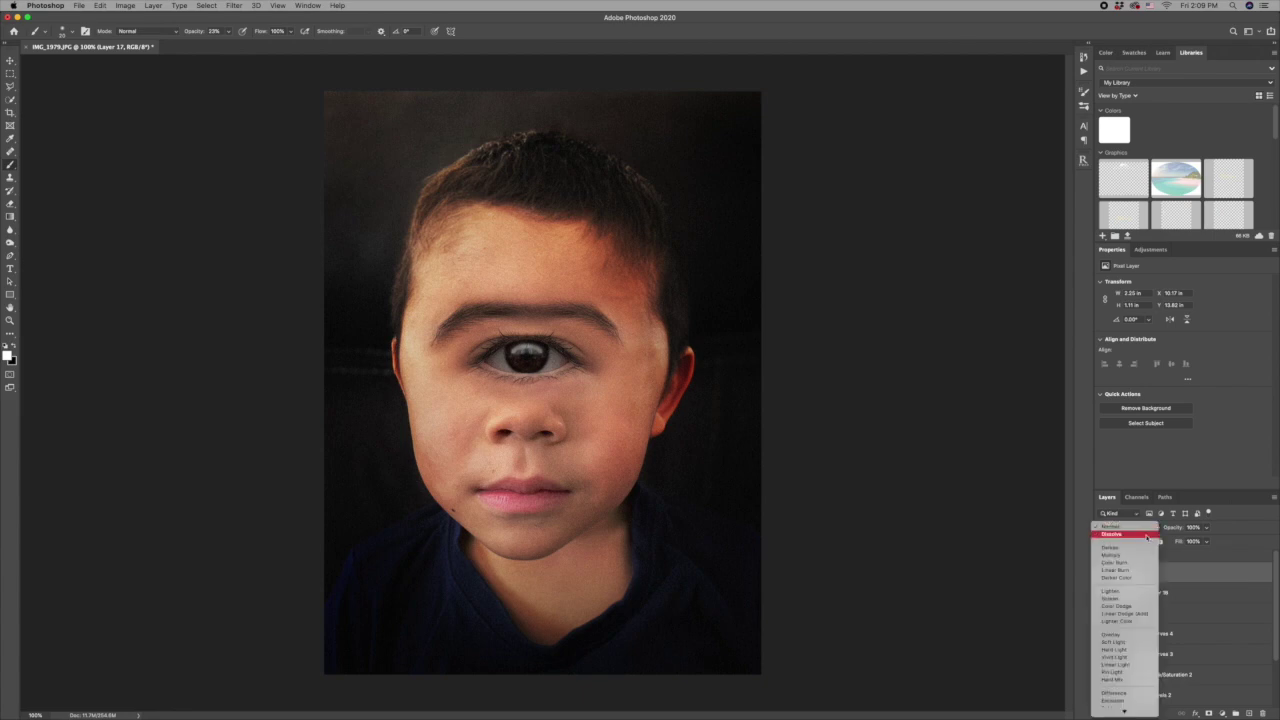
{"action": "left_click", "coordinate": [1140, 642]}
{"action": "left_click", "coordinate": [1103, 574]}
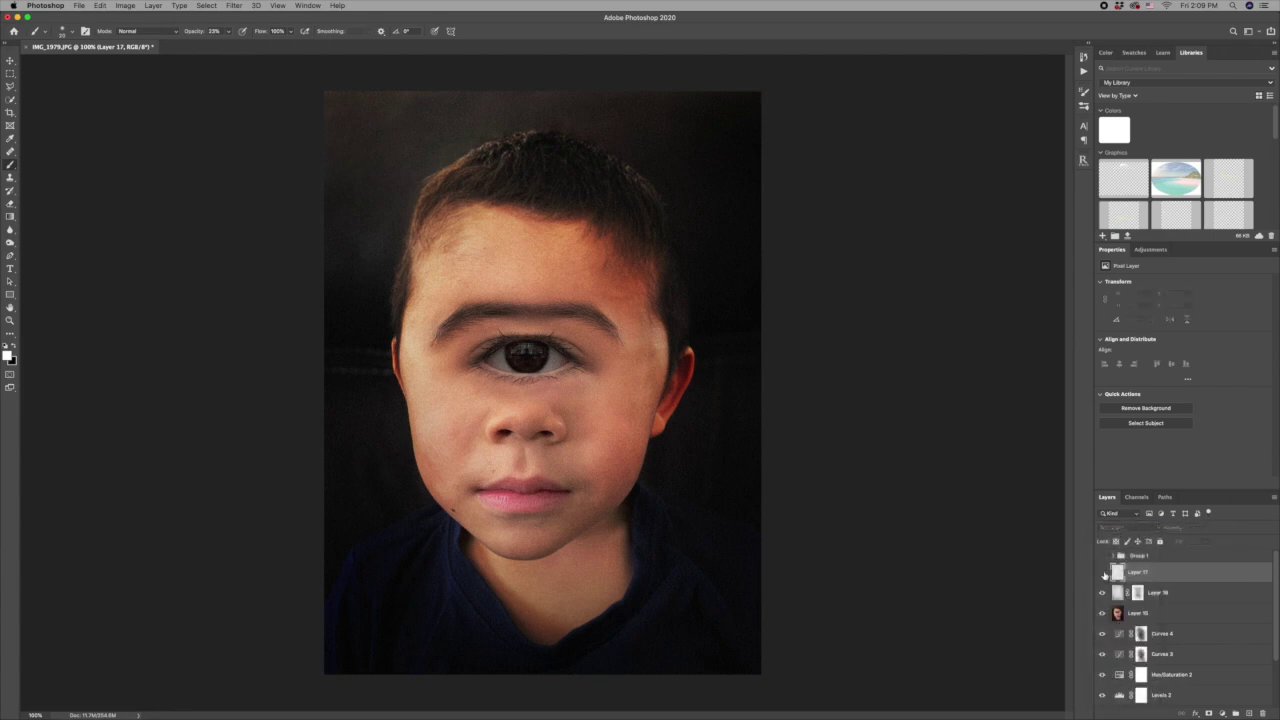
{"action": "left_click", "coordinate": [1103, 574]}
{"action": "left_click", "coordinate": [1103, 574]}
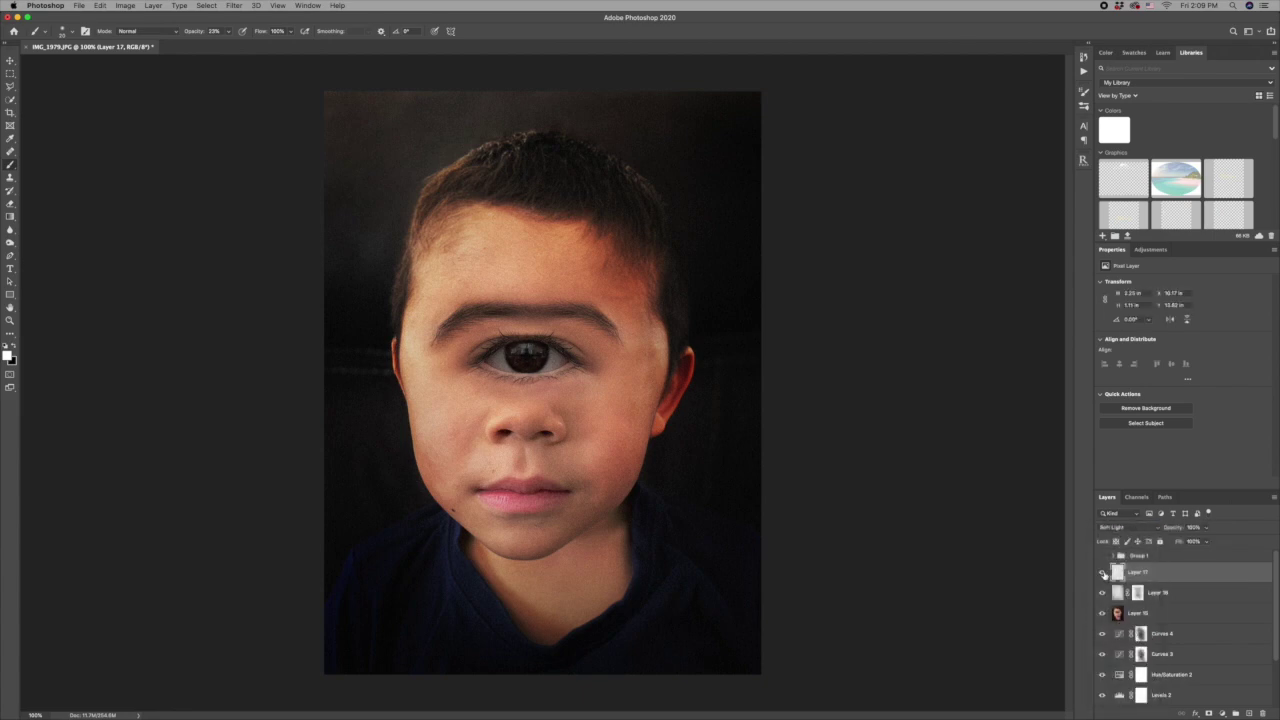
{"action": "left_click_drag", "start_coordinate": [1205, 582], "coordinate": [1249, 714]}
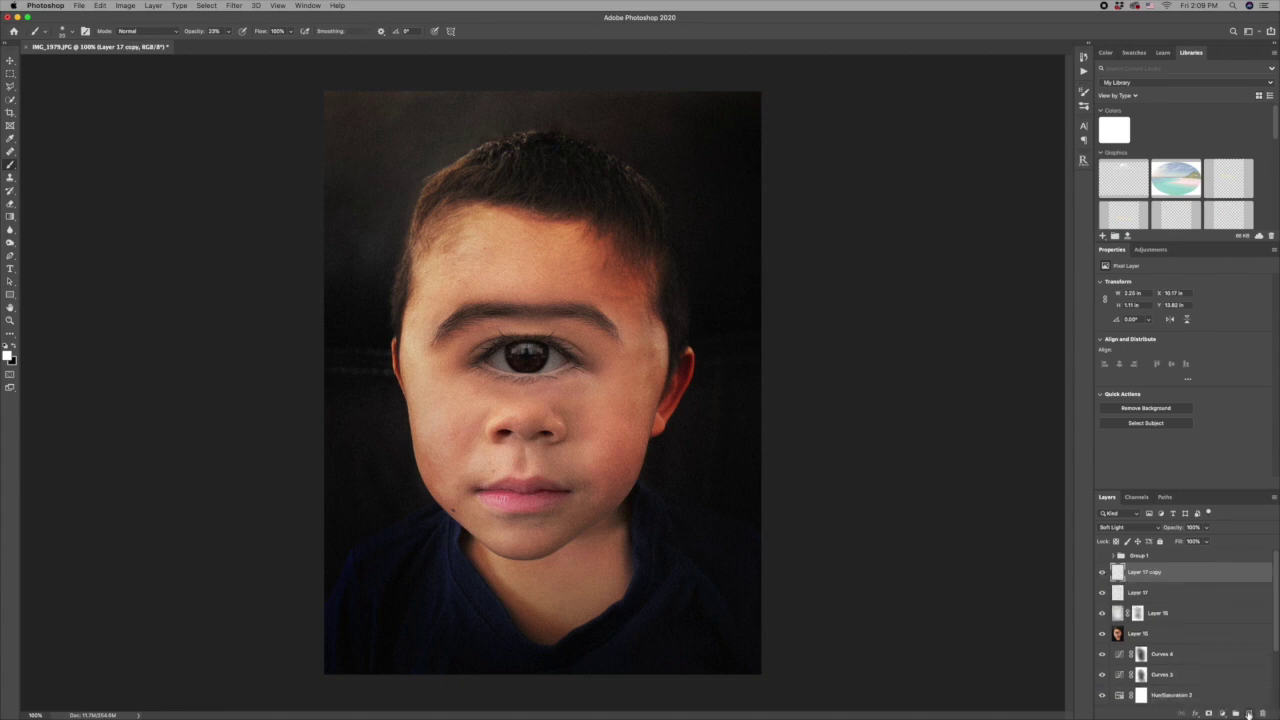